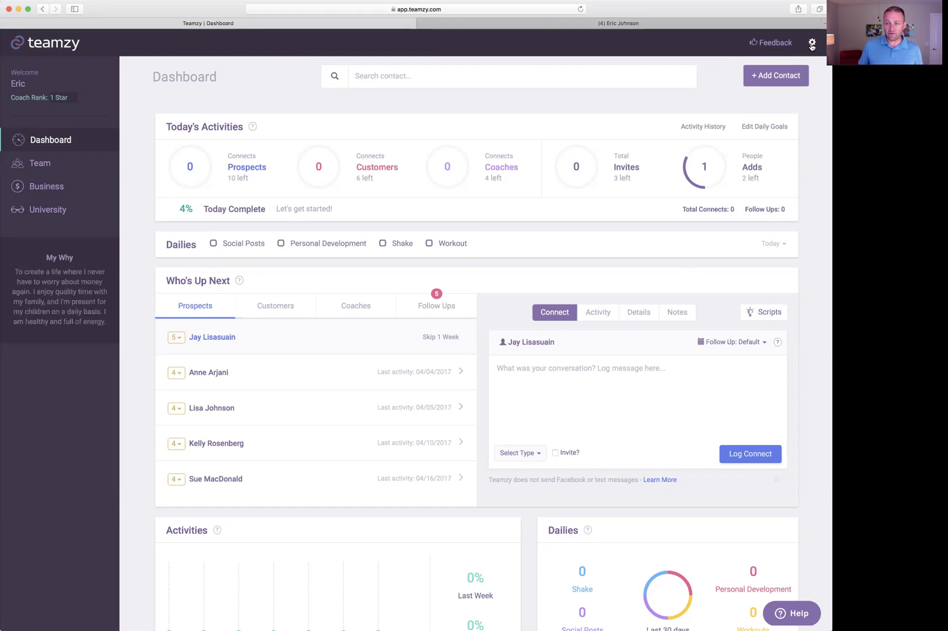
- Open the account's Setup Wizard and start it from the welcome page
{"action": "left_click", "coordinate": [812, 46]}
{"action": "left_click", "coordinate": [769, 68]}
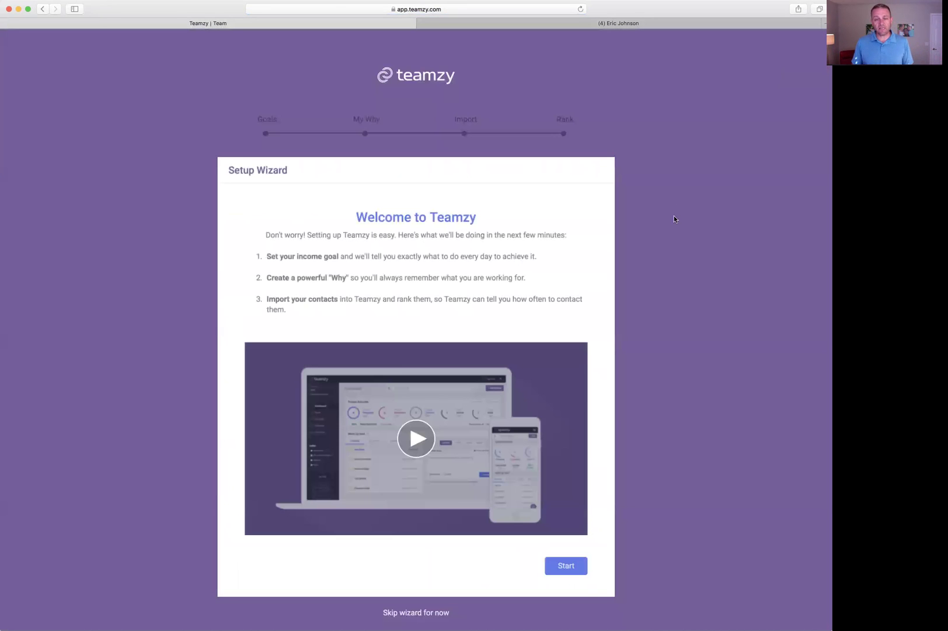
{"action": "scroll", "coordinate": [674, 216], "scroll_direction": "down", "scroll_amount": 2}
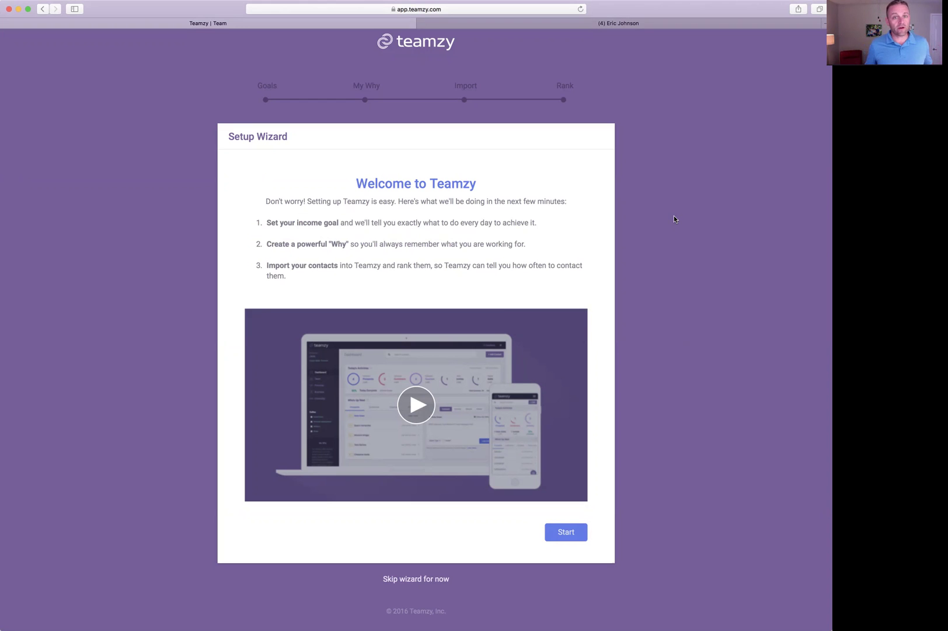
{"action": "left_click", "coordinate": [566, 530]}
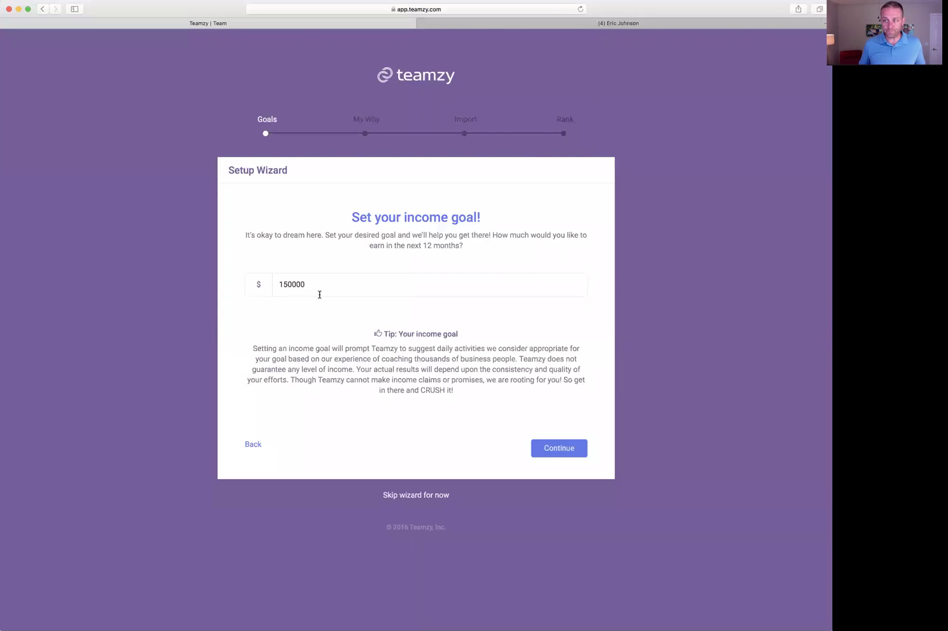
- Accept 150000 dollars as the 12-month income goal and proceed to the daily goals breakdown
{"action": "left_click", "coordinate": [565, 451]}
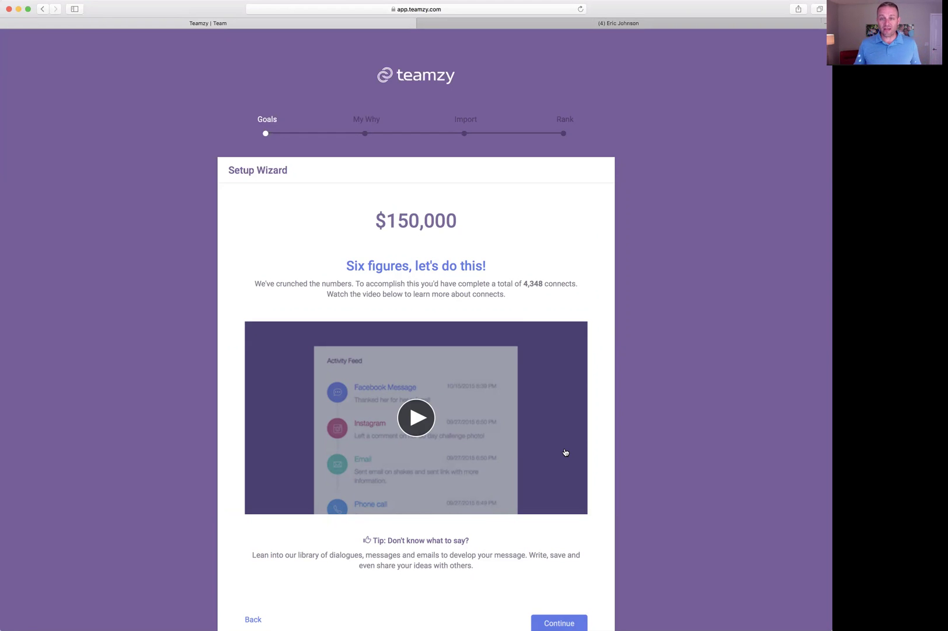
{"action": "scroll", "coordinate": [565, 452], "scroll_direction": "down", "scroll_amount": 3}
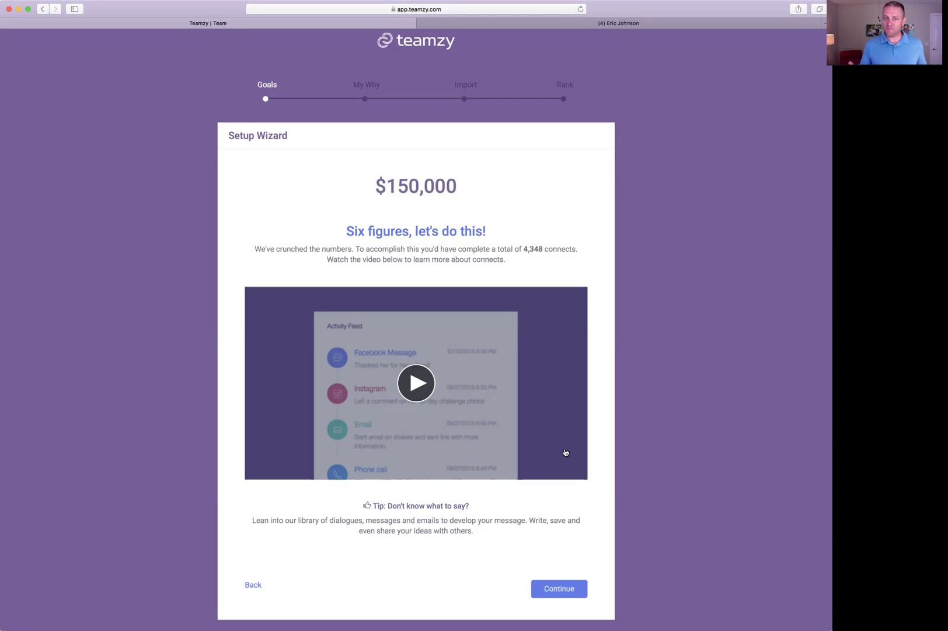
{"action": "left_click", "coordinate": [562, 587]}
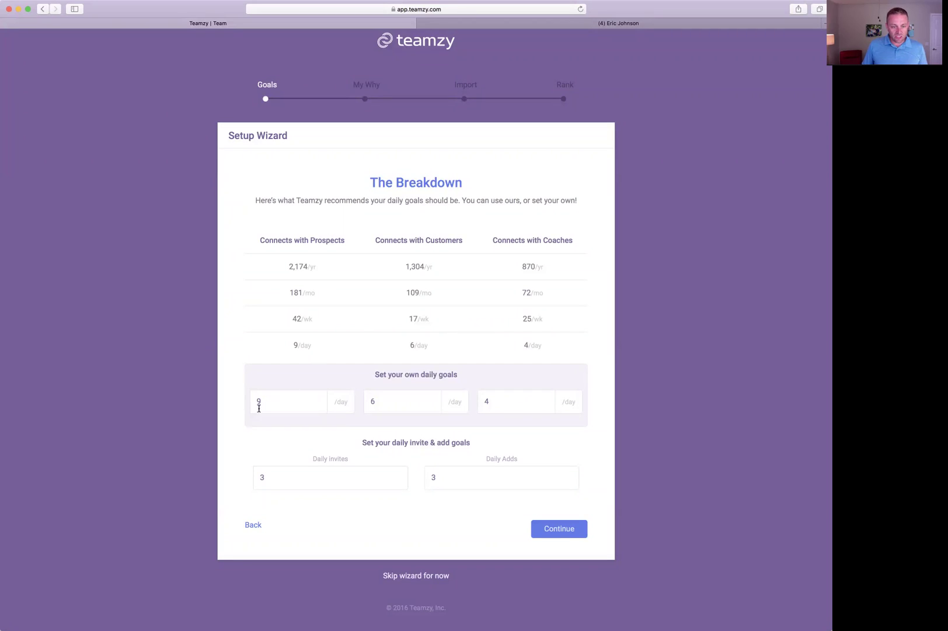
- Set the daily goal for prospect connects to 10, accept the remaining daily goals, and continue to the My Why stage
{"action": "left_click", "coordinate": [259, 404]}
{"action": "key", "text": "BackSpace"}
{"action": "type", "text": "10"}
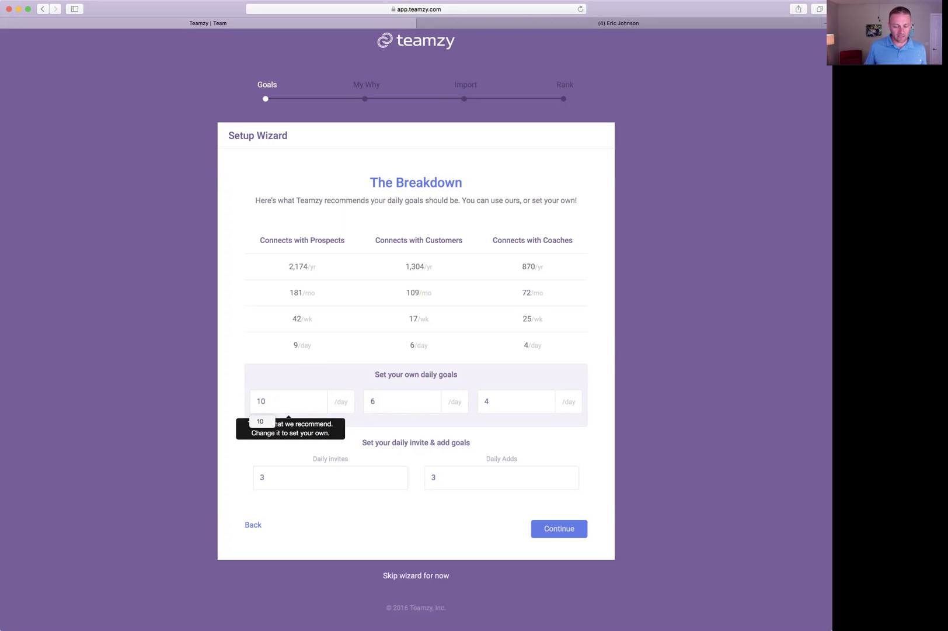
{"action": "left_click", "coordinate": [262, 363]}
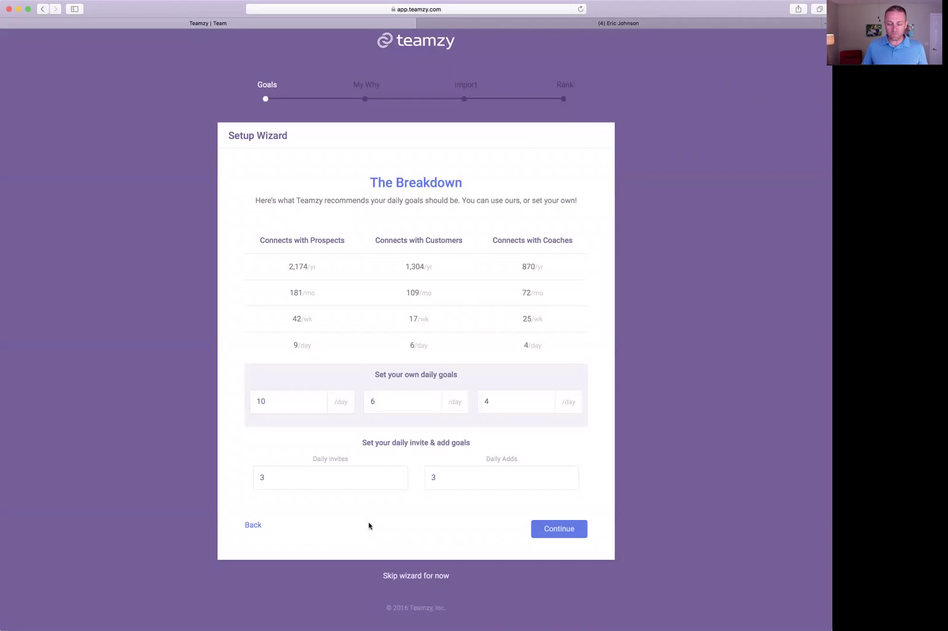
{"action": "left_click", "coordinate": [348, 481]}
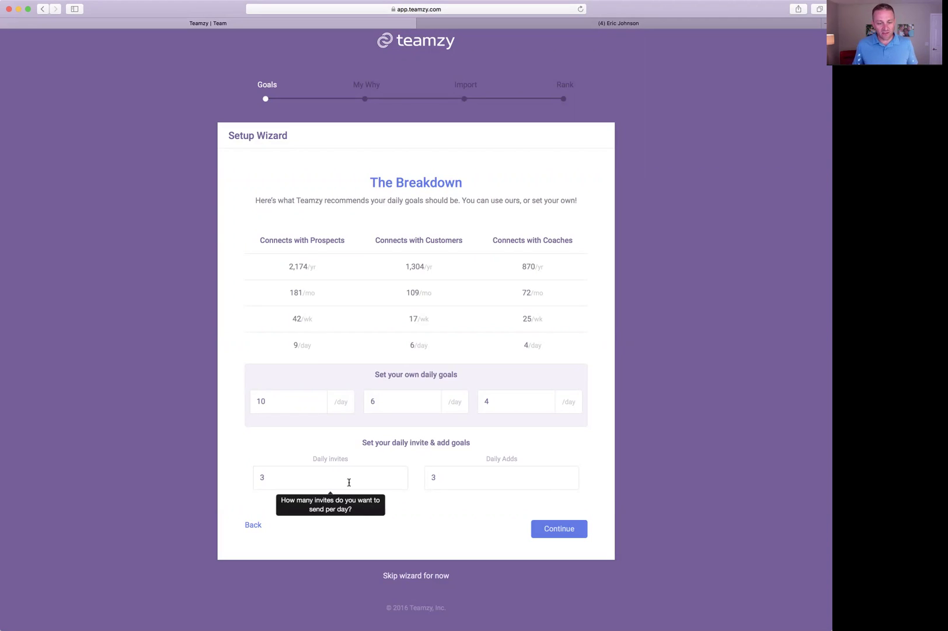
{"action": "left_click", "coordinate": [518, 475]}
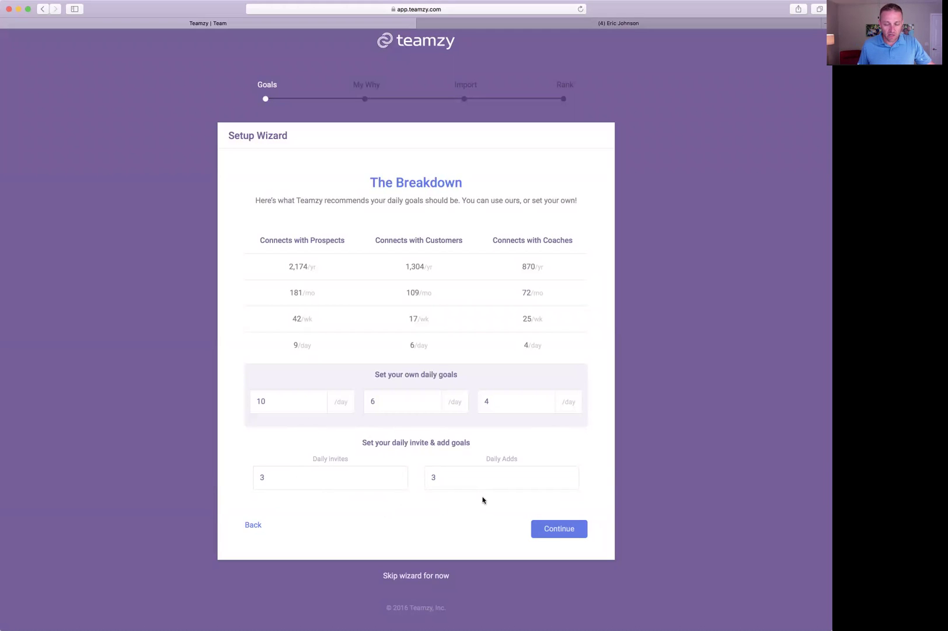
{"action": "left_click", "coordinate": [560, 524]}
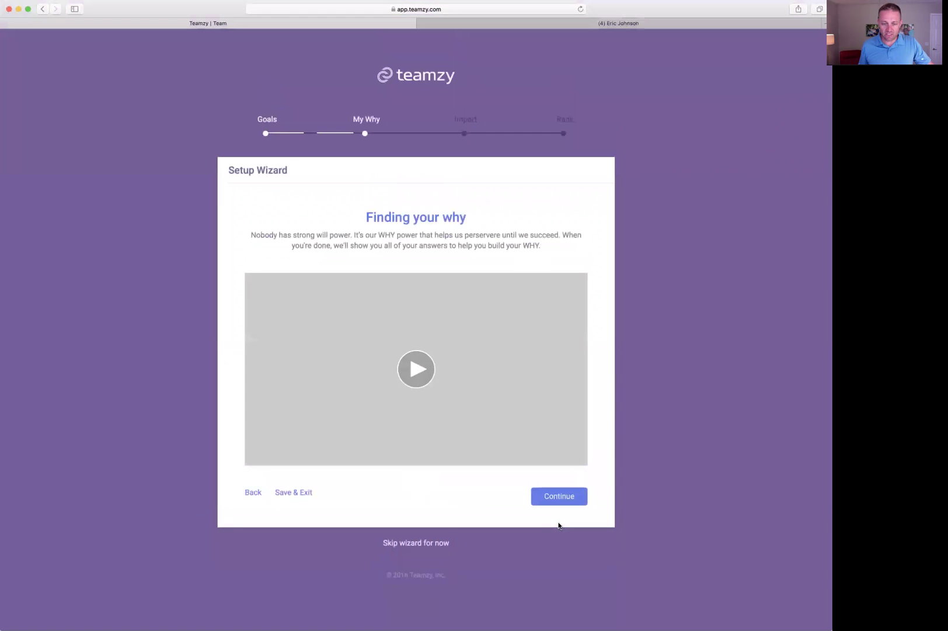
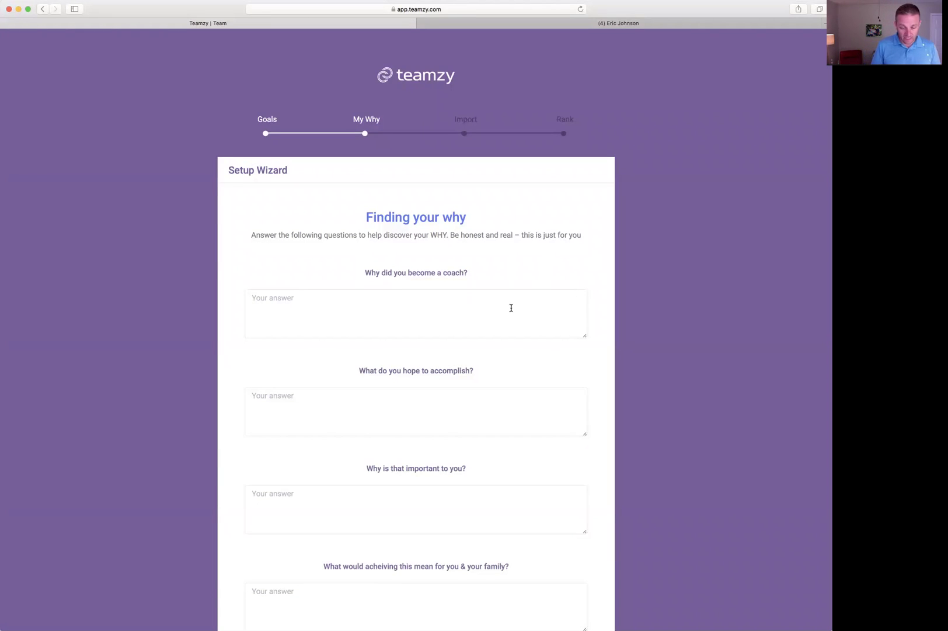
- Look over the Finding your why questions, keep the existing My WHY statement, and continue to the Import stage
{"action": "scroll", "coordinate": [511, 308], "scroll_direction": "down", "scroll_amount": 2}
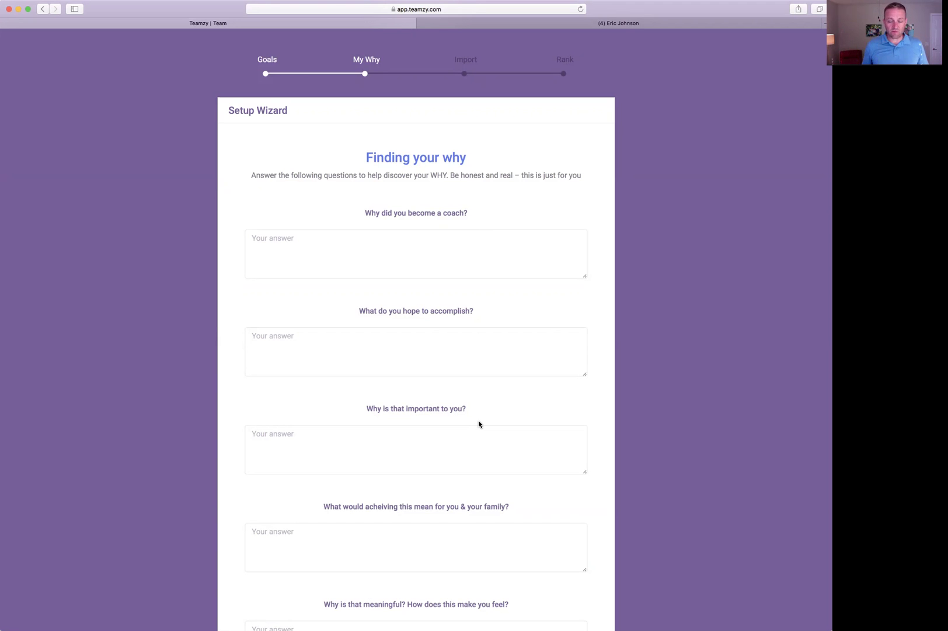
{"action": "scroll", "coordinate": [479, 422], "scroll_direction": "down", "scroll_amount": 2}
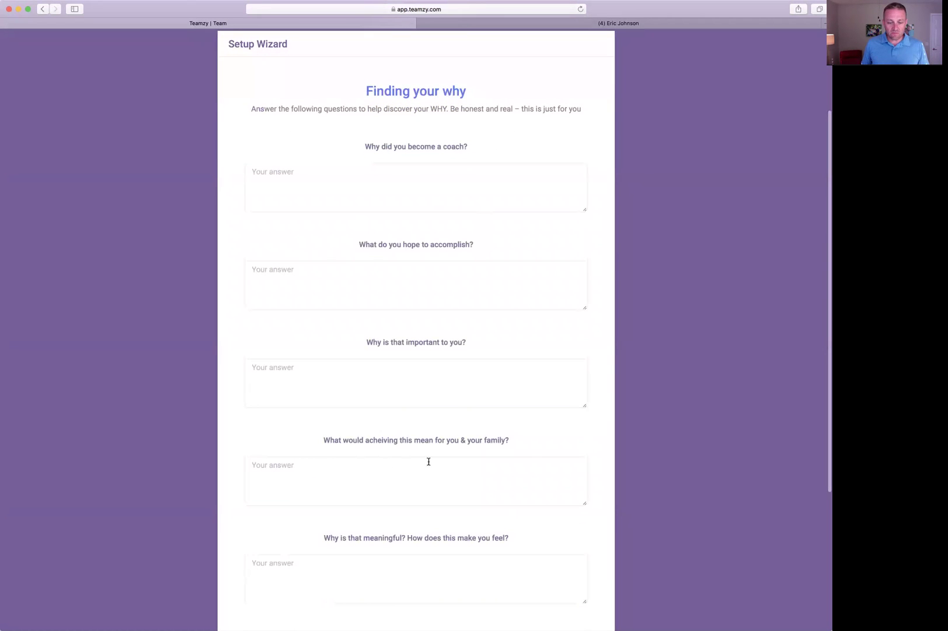
{"action": "scroll", "coordinate": [449, 467], "scroll_direction": "up", "scroll_amount": 1}
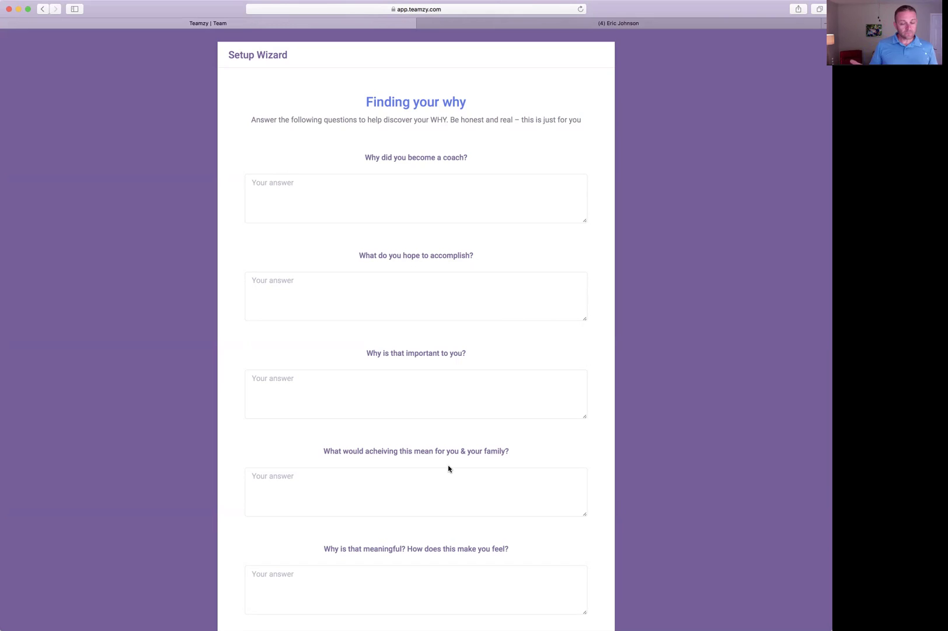
{"action": "scroll", "coordinate": [448, 468], "scroll_direction": "down", "scroll_amount": 2}
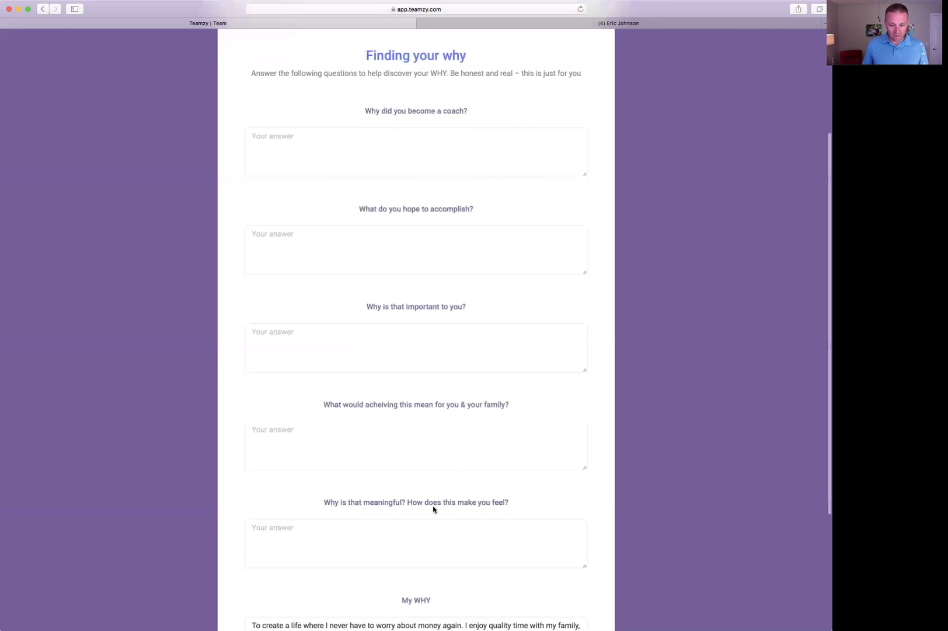
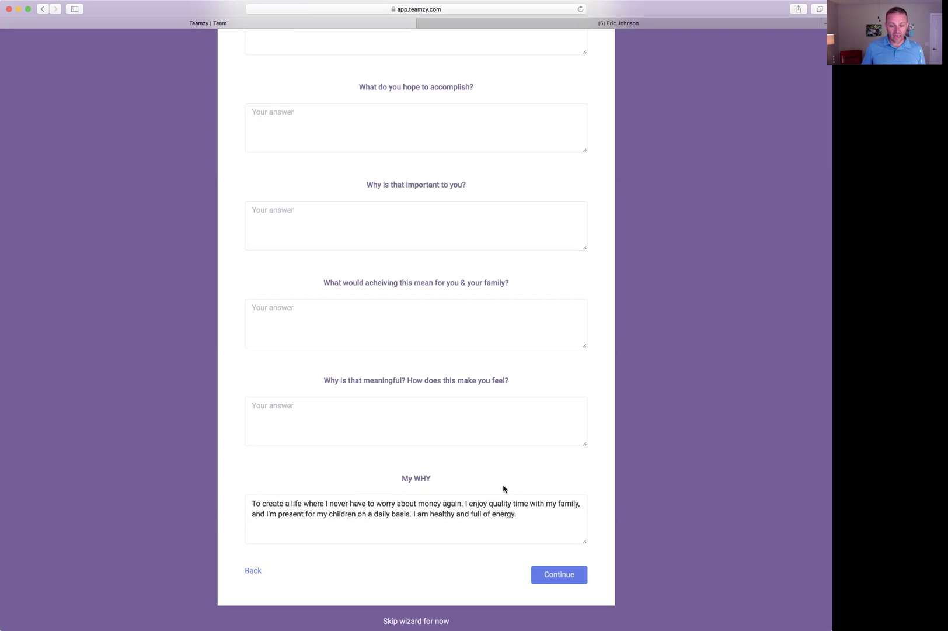
{"action": "left_click", "coordinate": [559, 575]}
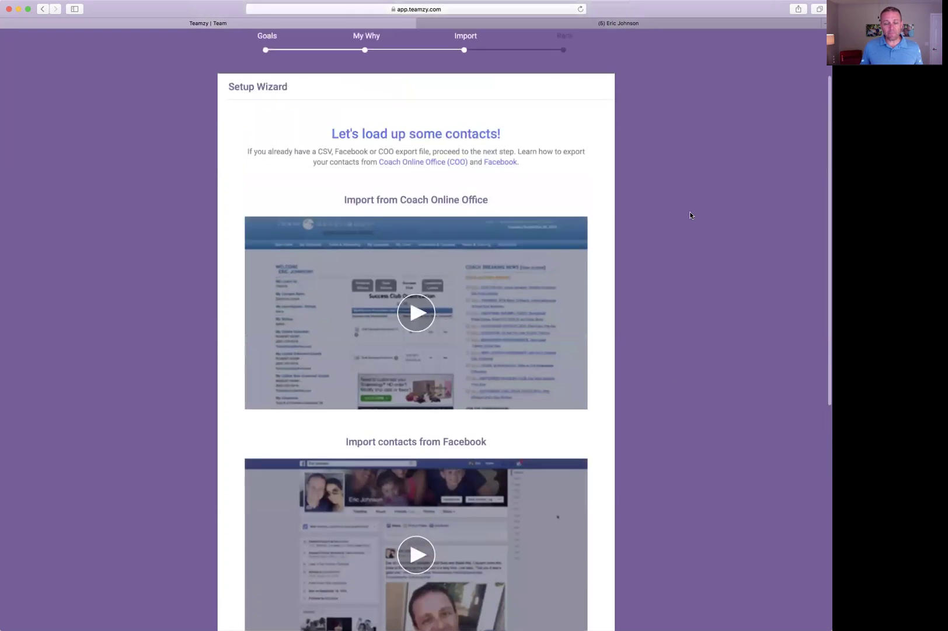
- Look over the Coach Online Office, Facebook and CSV import tutorials and continue to the contact file upload
{"action": "scroll", "coordinate": [690, 215], "scroll_direction": "up", "scroll_amount": 3}
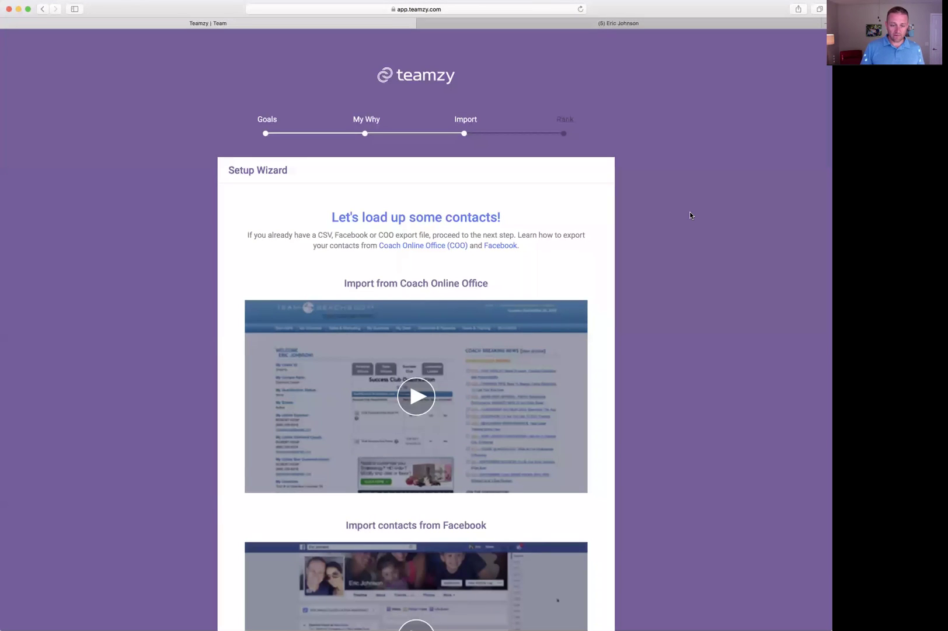
{"action": "scroll", "coordinate": [690, 211], "scroll_direction": "down", "scroll_amount": 5}
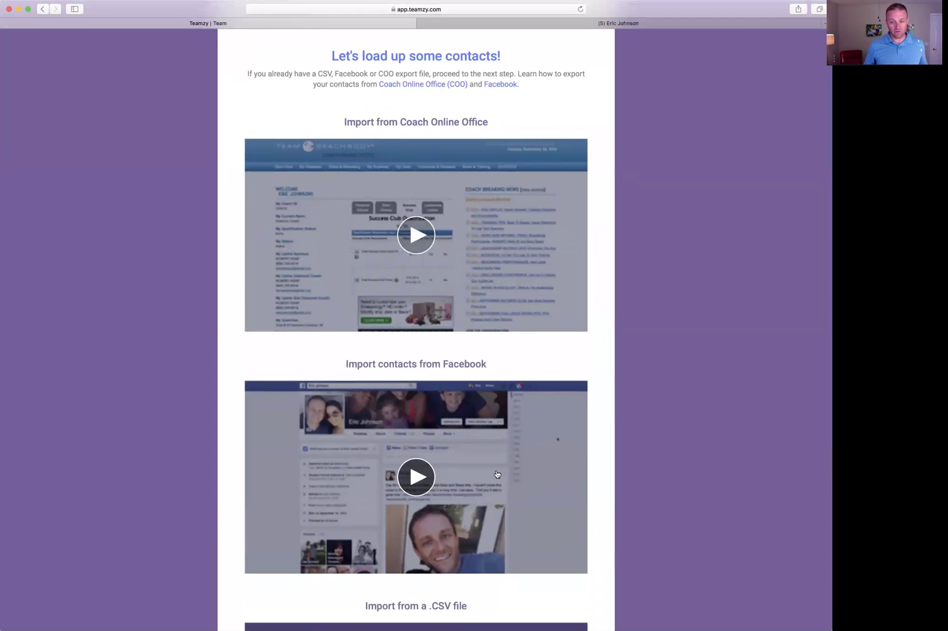
{"action": "scroll", "coordinate": [497, 473], "scroll_direction": "down", "scroll_amount": 5}
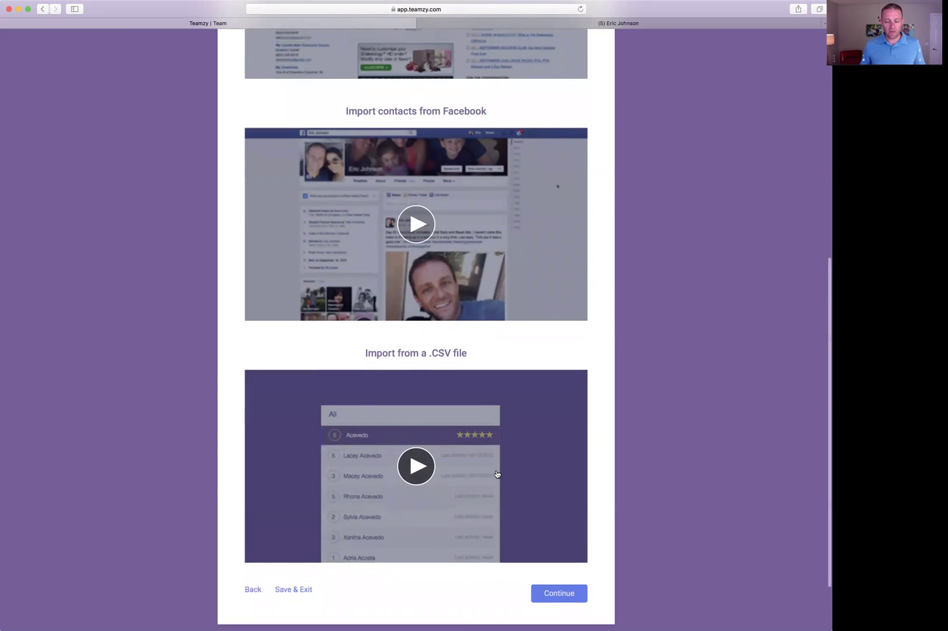
{"action": "scroll", "coordinate": [511, 484], "scroll_direction": "down", "scroll_amount": 3}
{"action": "left_click", "coordinate": [555, 515]}
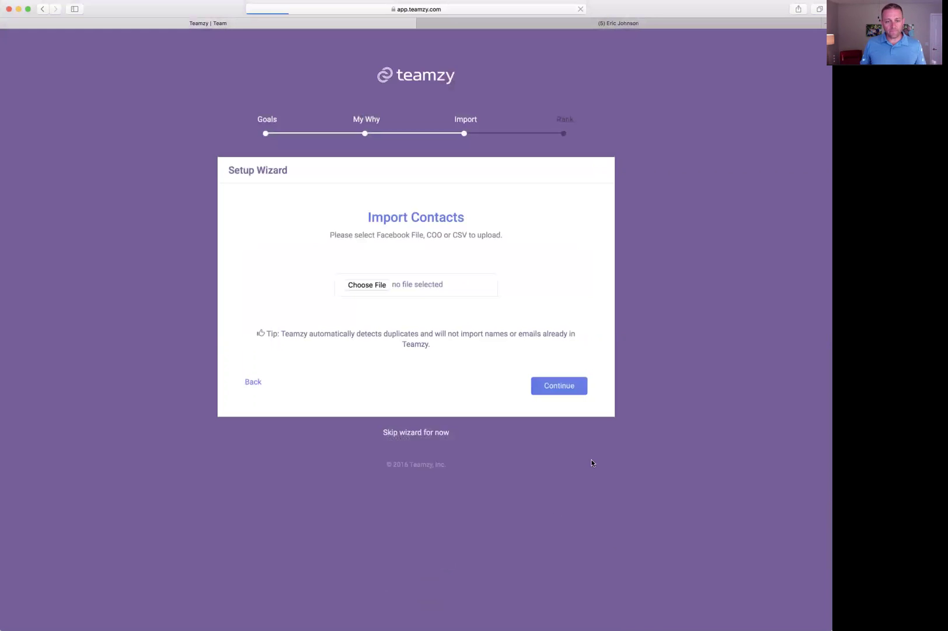
- Upload friends.htm from the html folder of the downloaded Facebook export dated 5/18/17 as the contacts file
{"action": "left_click", "coordinate": [366, 286]}
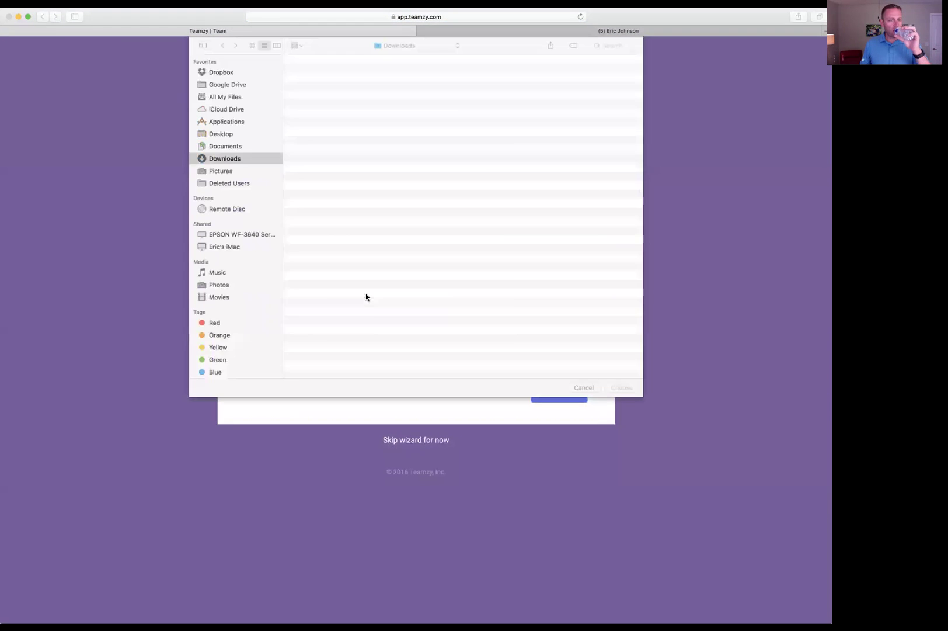
{"action": "scroll", "coordinate": [387, 235], "scroll_direction": "down", "scroll_amount": 2}
{"action": "scroll", "coordinate": [386, 235], "scroll_direction": "down", "scroll_amount": 15}
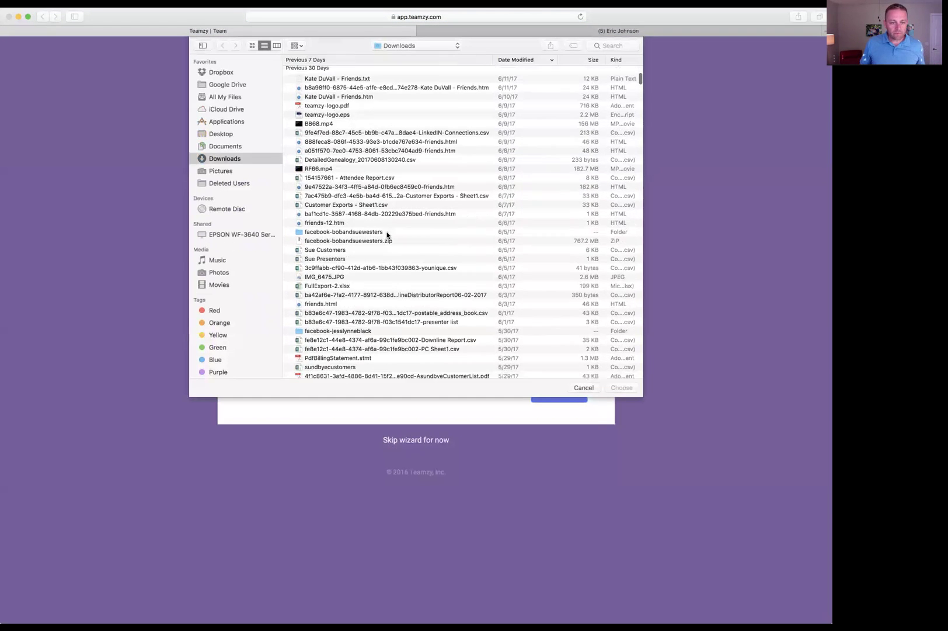
{"action": "scroll", "coordinate": [387, 236], "scroll_direction": "down", "scroll_amount": 10}
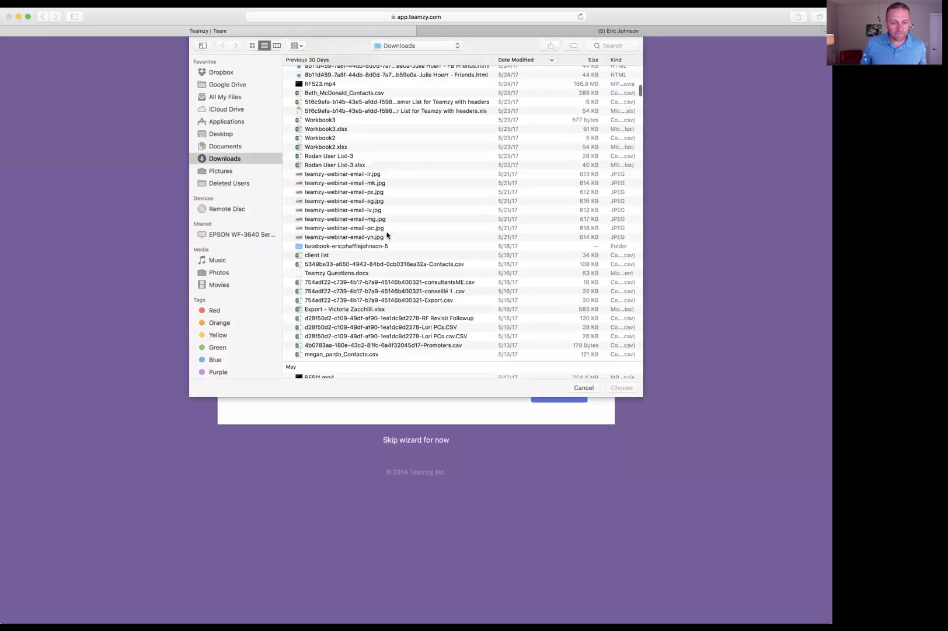
{"action": "double_click", "coordinate": [326, 157]}
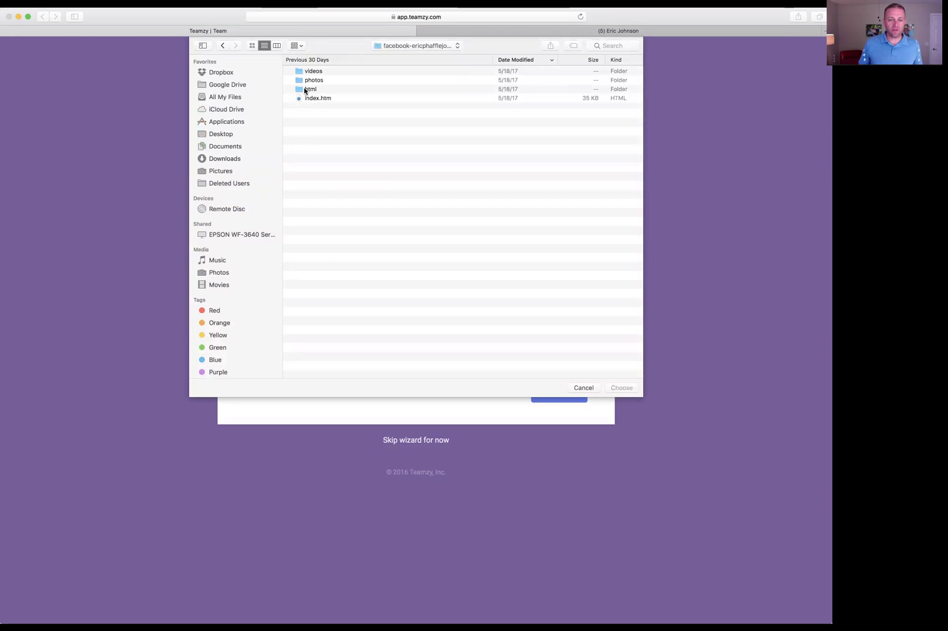
{"action": "left_click", "coordinate": [304, 91]}
{"action": "double_click", "coordinate": [304, 90]}
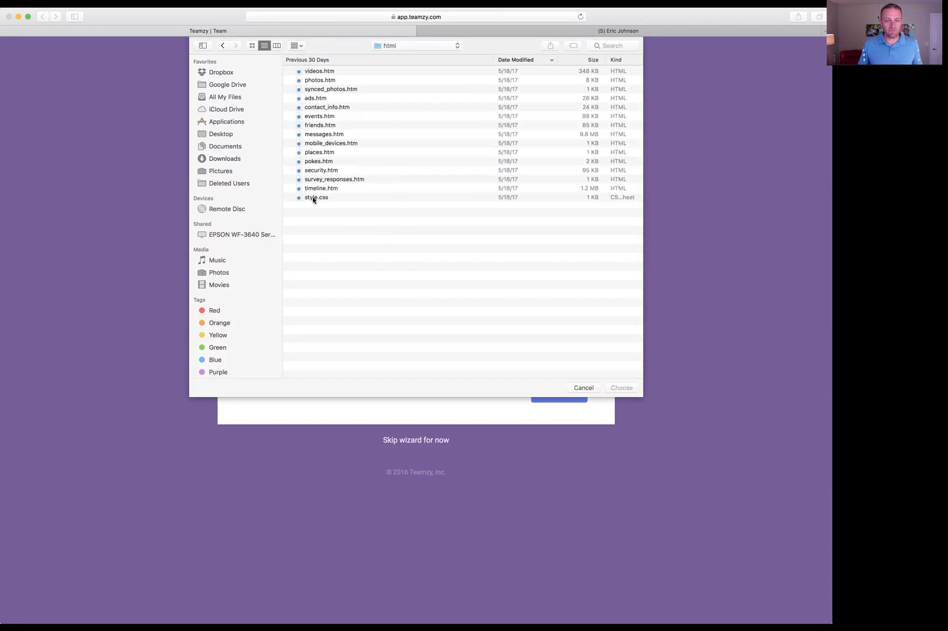
{"action": "left_click", "coordinate": [325, 128]}
{"action": "double_click", "coordinate": [326, 125]}
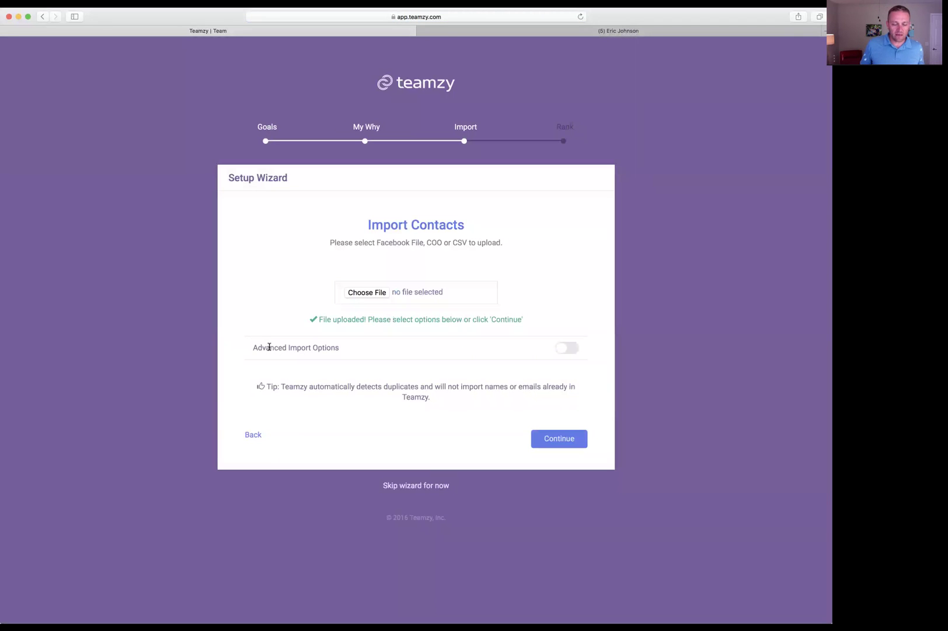
- Enable the advanced import options, tag all contacts in the file with "facebook friends", and import them with the automatic column mapping
{"action": "left_click", "coordinate": [568, 348]}
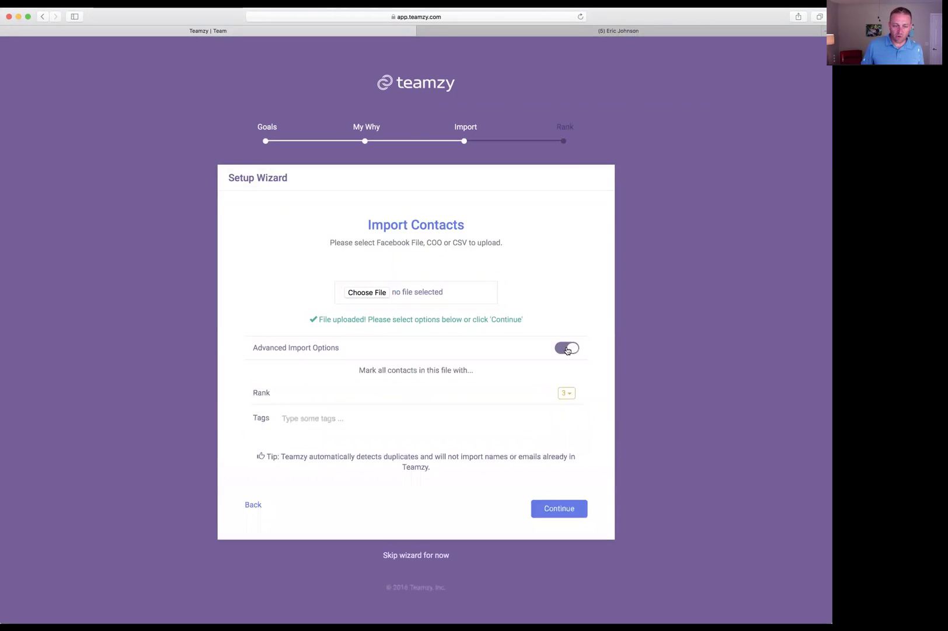
{"action": "left_click", "coordinate": [311, 421]}
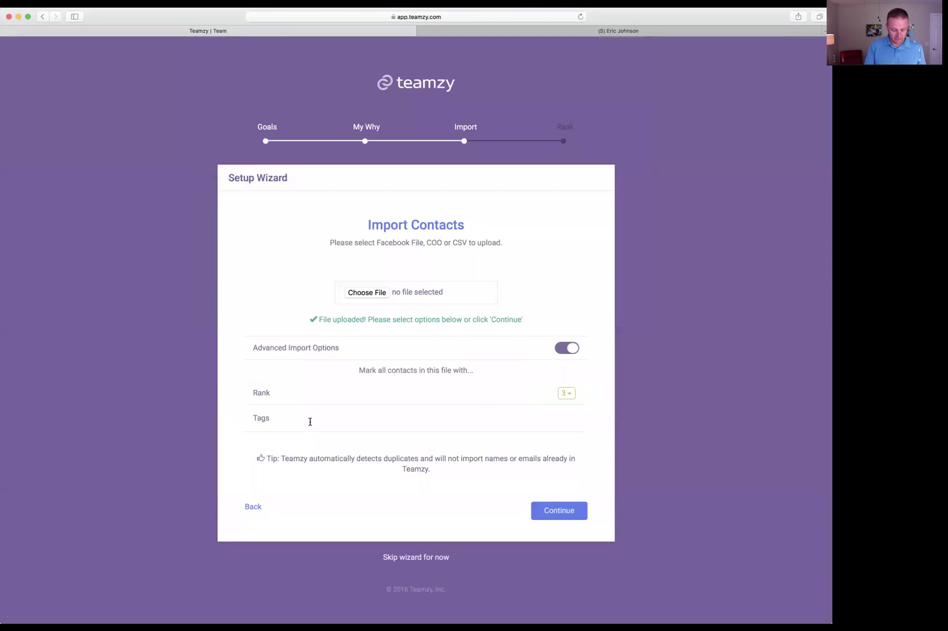
{"action": "type", "text": "face"}
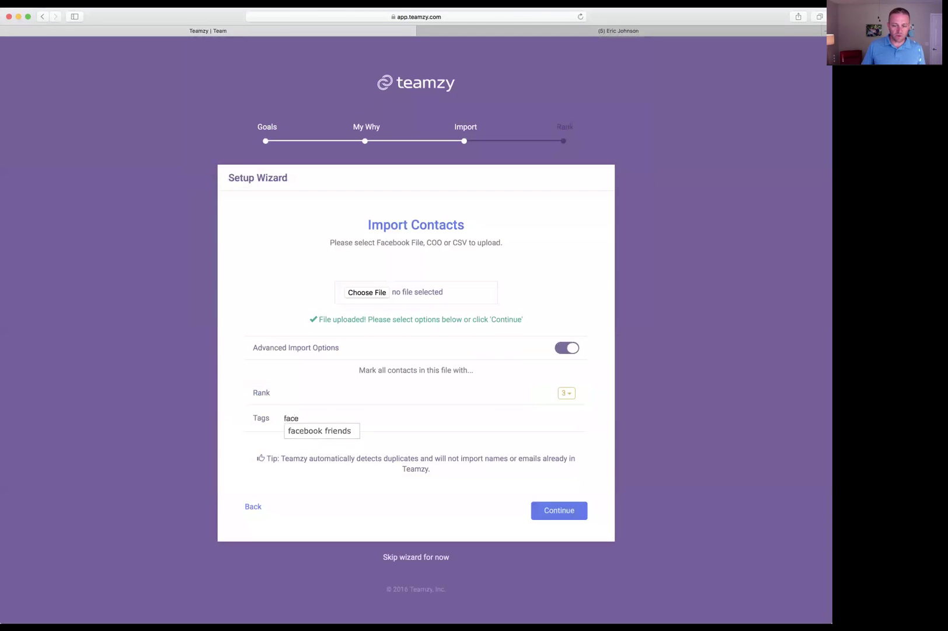
{"action": "left_click", "coordinate": [319, 433]}
{"action": "left_click", "coordinate": [558, 511]}
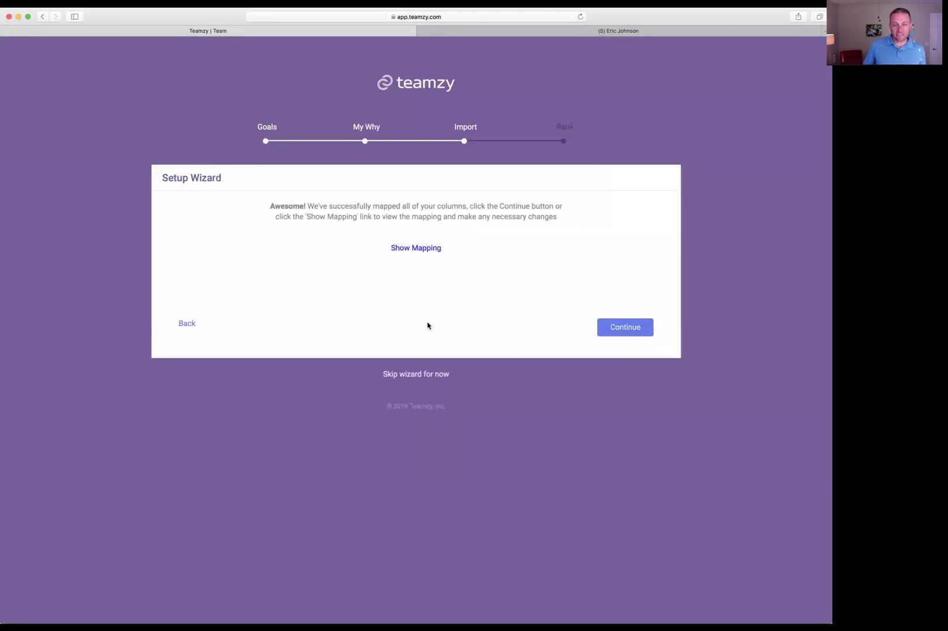
{"action": "left_click", "coordinate": [613, 327]}
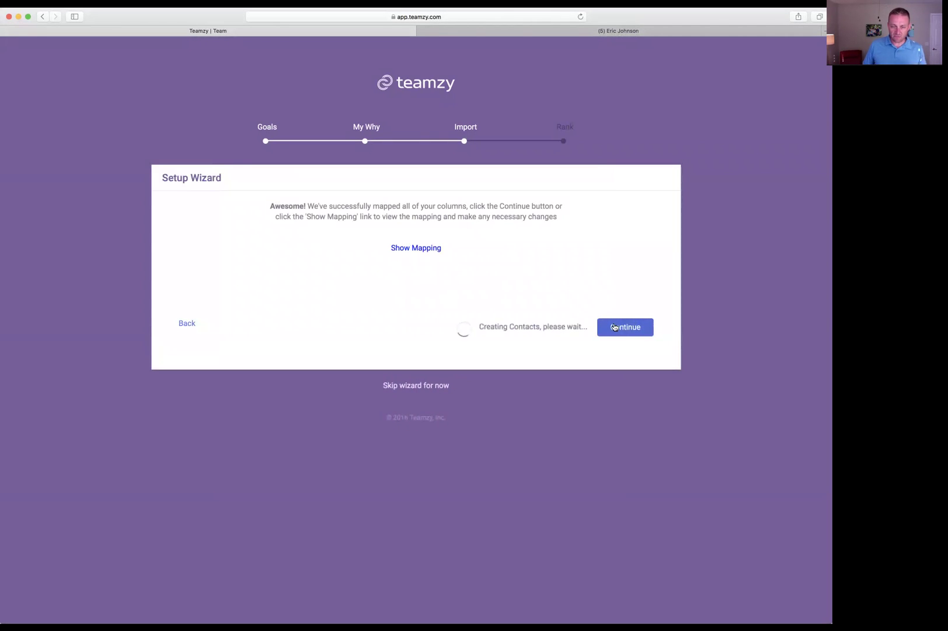
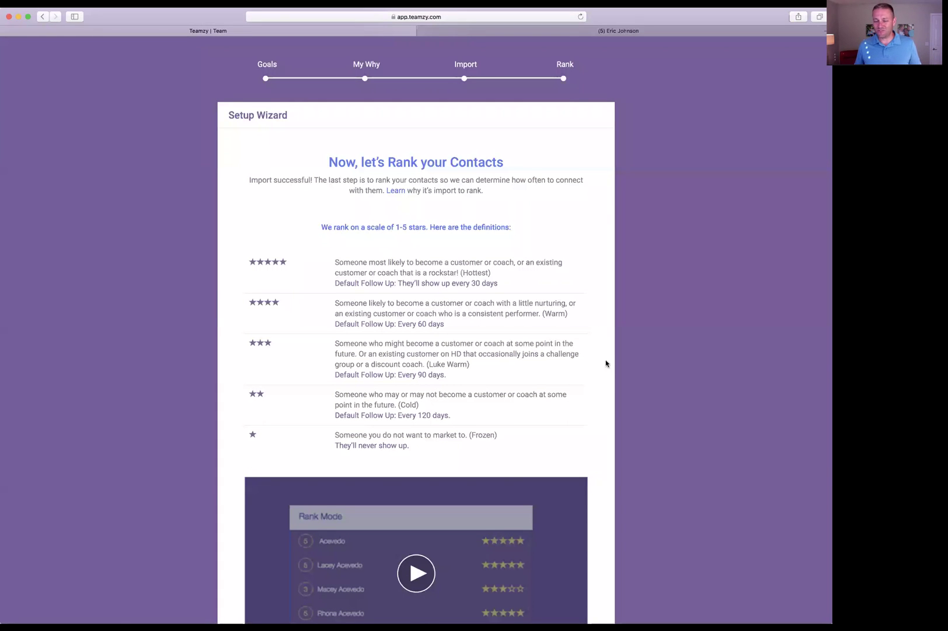
- Read the 1-5 star ranking definitions and continue to ranking the contacts in the full team list
{"action": "scroll", "coordinate": [545, 397], "scroll_direction": "down", "scroll_amount": 5}
{"action": "scroll", "coordinate": [545, 398], "scroll_direction": "down", "scroll_amount": 3}
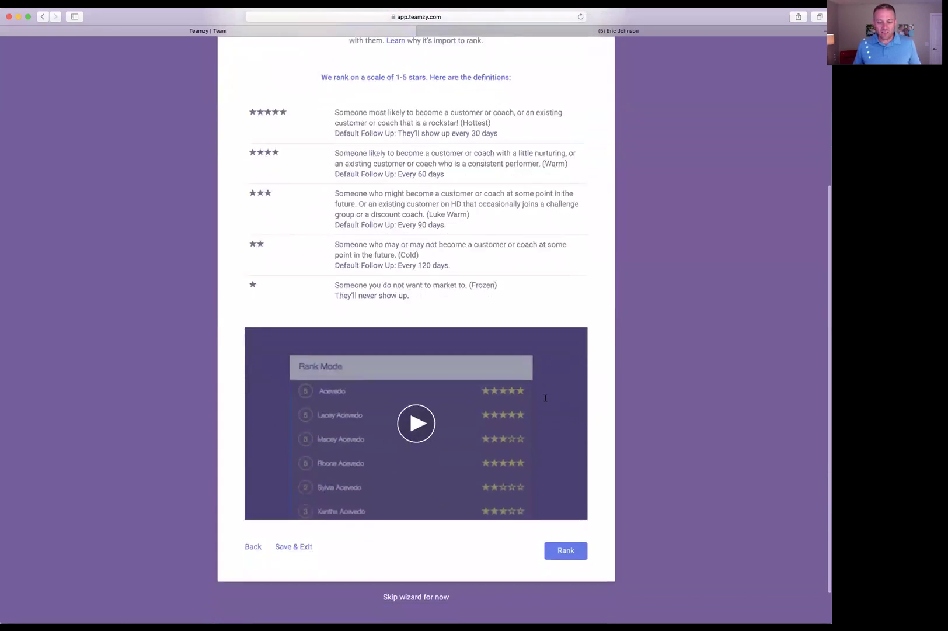
{"action": "left_click", "coordinate": [559, 530]}
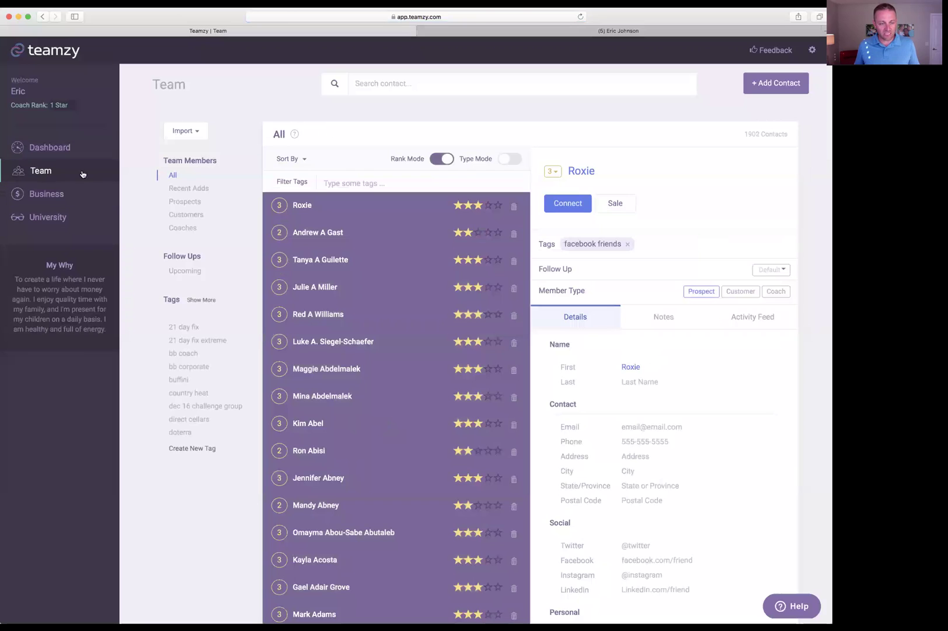
{"action": "scroll", "coordinate": [390, 478], "scroll_direction": "down", "scroll_amount": 10}
{"action": "scroll", "coordinate": [391, 478], "scroll_direction": "up", "scroll_amount": 12}
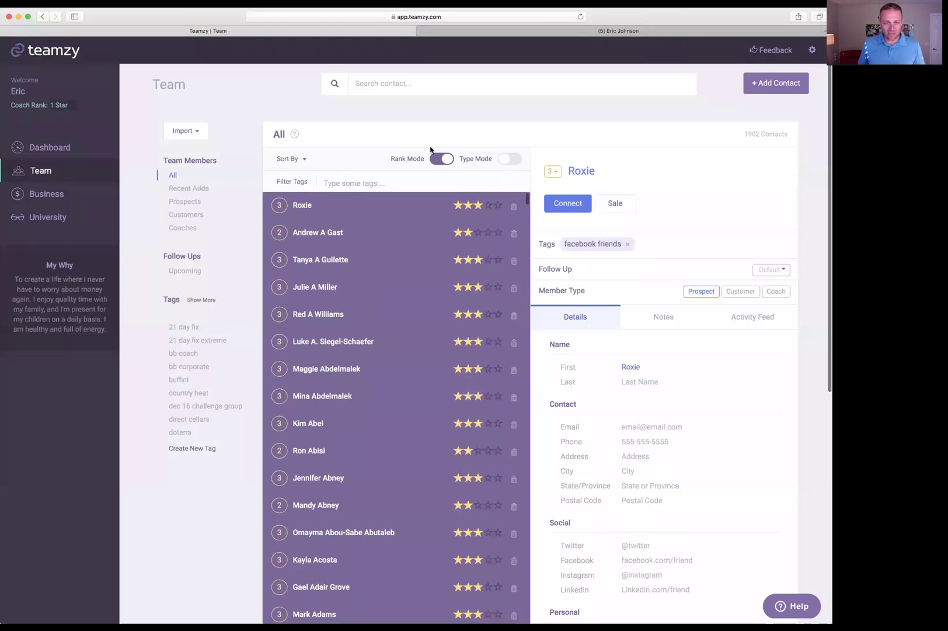
- Rank the ninth contact in the team list at two stars and look through the contacts below it
{"action": "scroll", "coordinate": [484, 273], "scroll_direction": "down", "scroll_amount": 1}
{"action": "scroll", "coordinate": [483, 269], "scroll_direction": "down", "scroll_amount": 5}
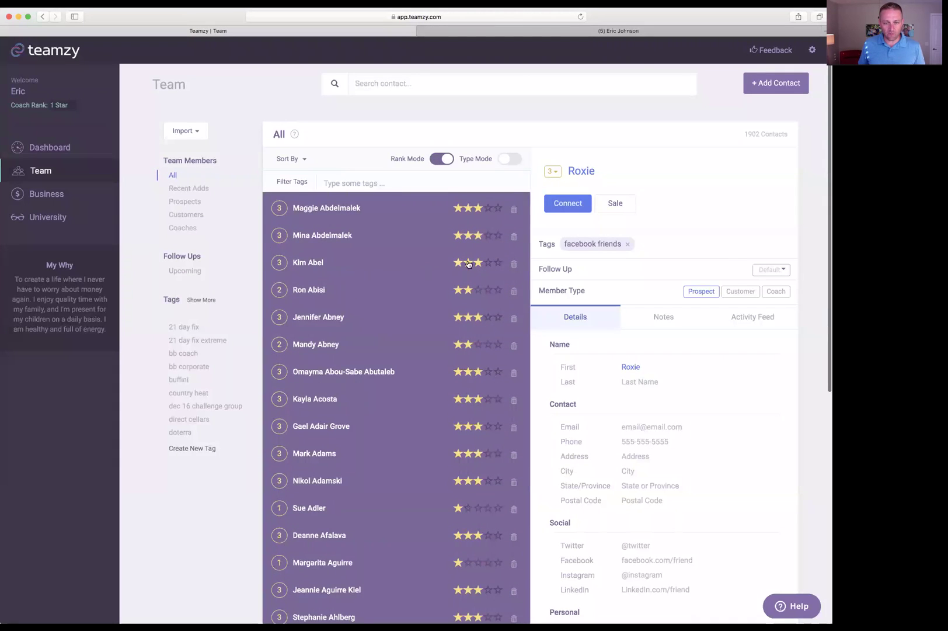
{"action": "left_click", "coordinate": [501, 264]}
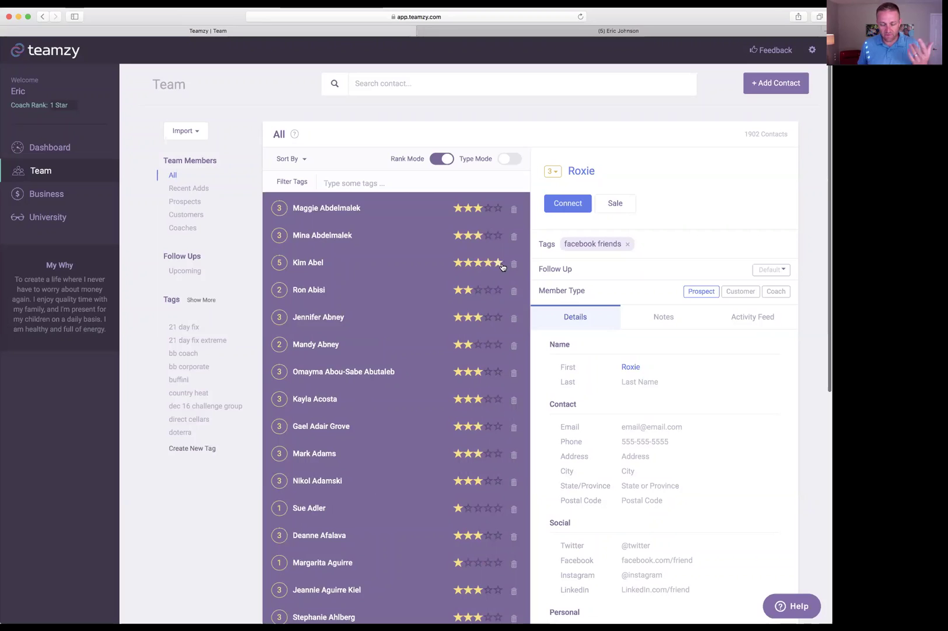
{"action": "left_click", "coordinate": [467, 266]}
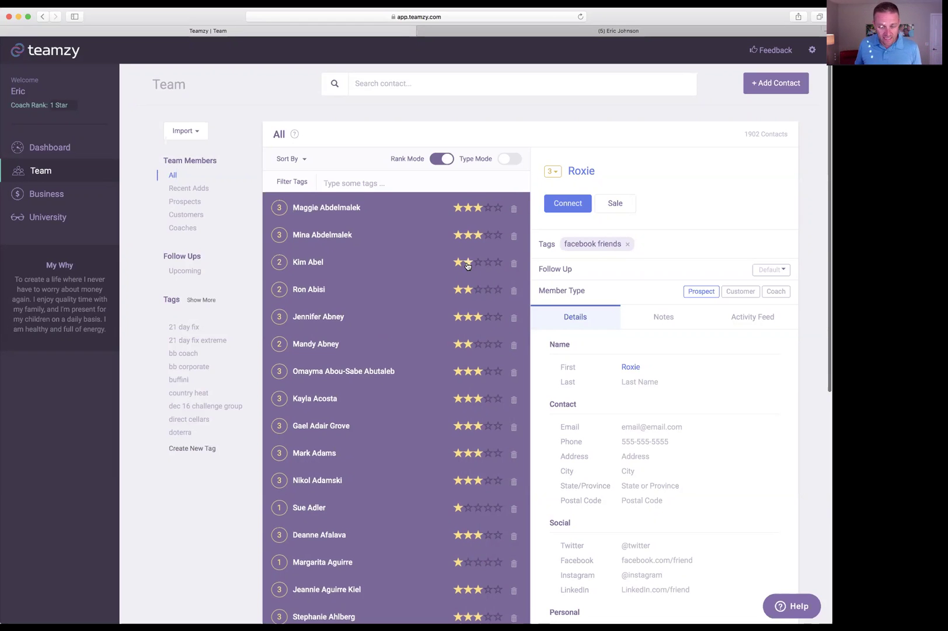
{"action": "scroll", "coordinate": [468, 265], "scroll_direction": "down", "scroll_amount": 3}
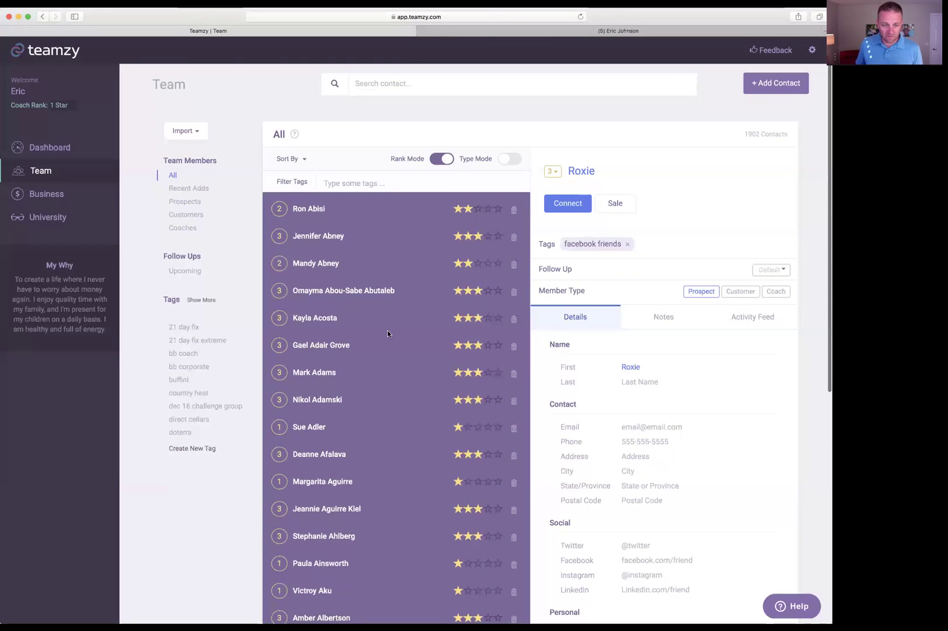
{"action": "scroll", "coordinate": [387, 330], "scroll_direction": "down", "scroll_amount": 1}
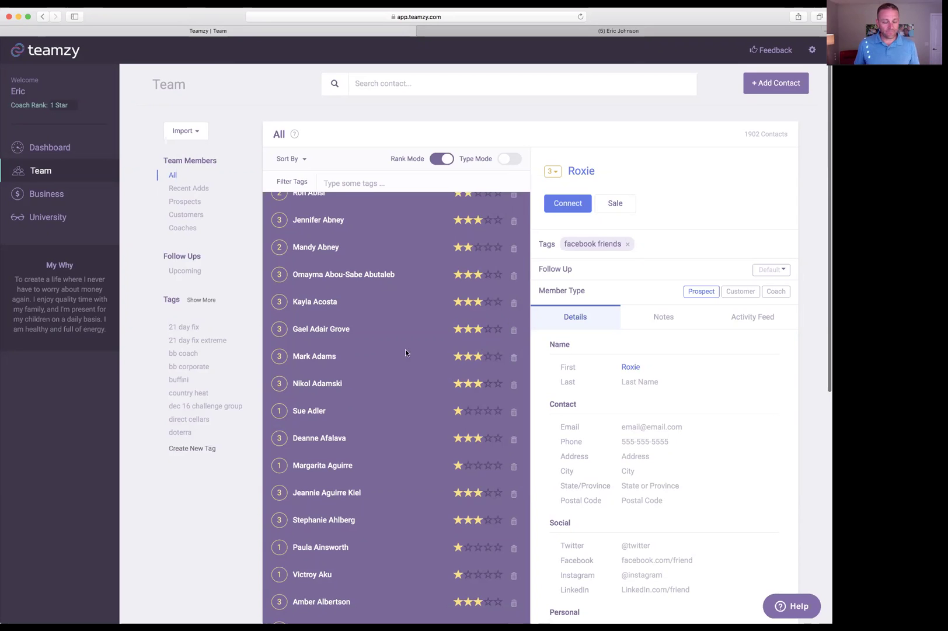
{"action": "scroll", "coordinate": [395, 357], "scroll_direction": "down", "scroll_amount": 10}
{"action": "scroll", "coordinate": [394, 356], "scroll_direction": "down", "scroll_amount": 2}
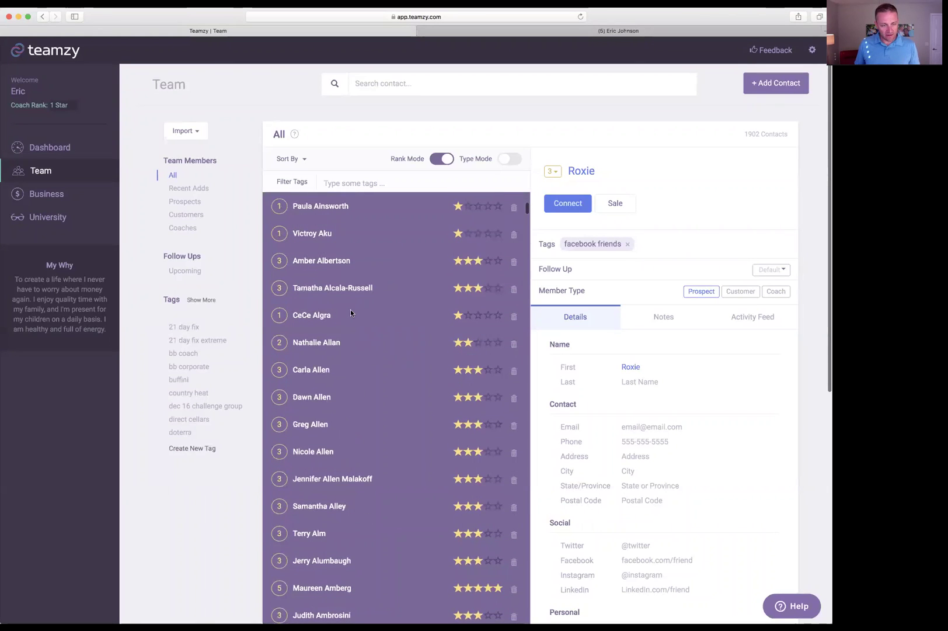
- Open the dashboard and look over the coach rank options, keeping 1 Star
{"action": "left_click", "coordinate": [68, 149]}
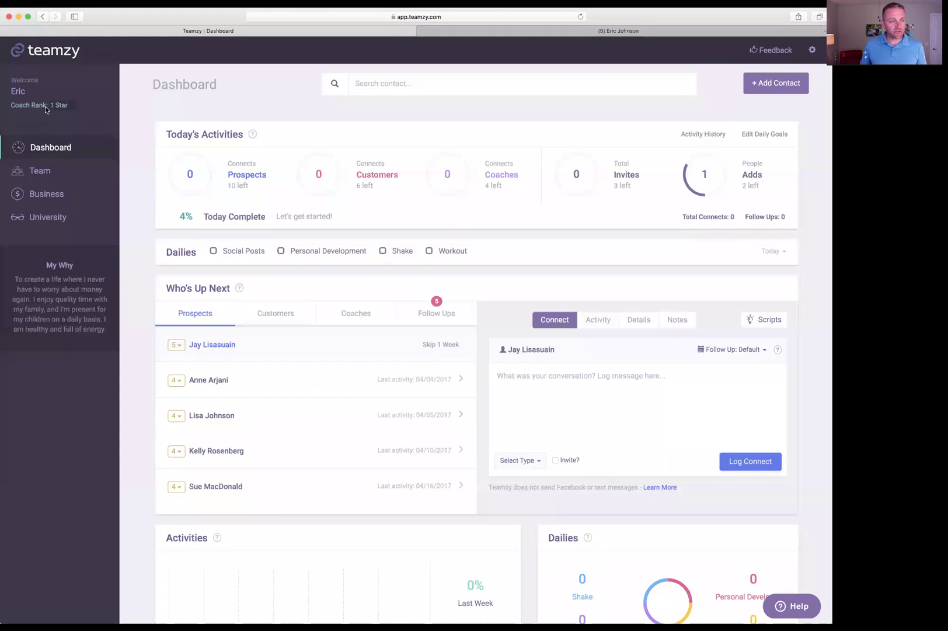
{"action": "left_click", "coordinate": [61, 106]}
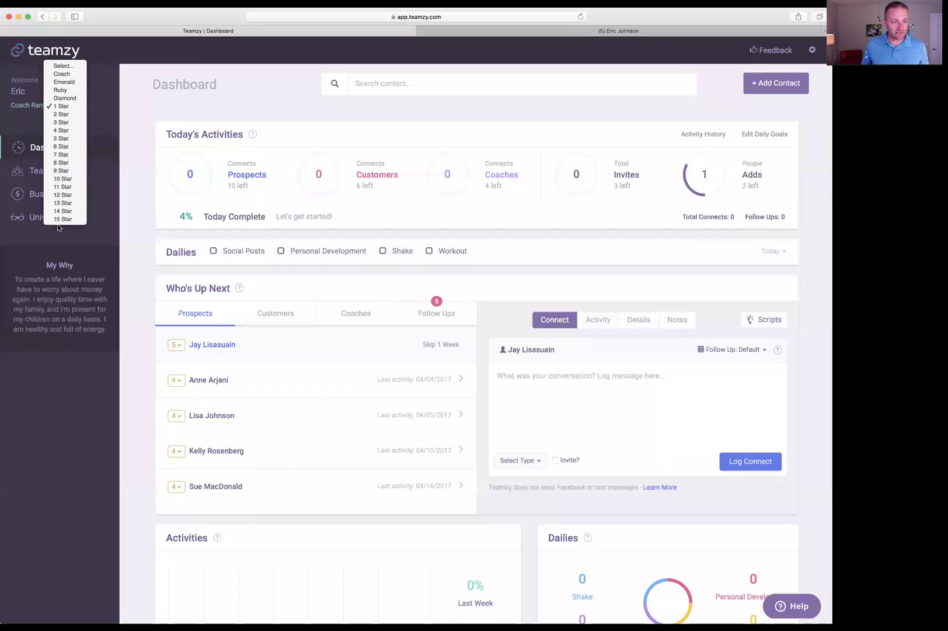
{"action": "left_click", "coordinate": [58, 106]}
{"action": "left_click", "coordinate": [63, 108]}
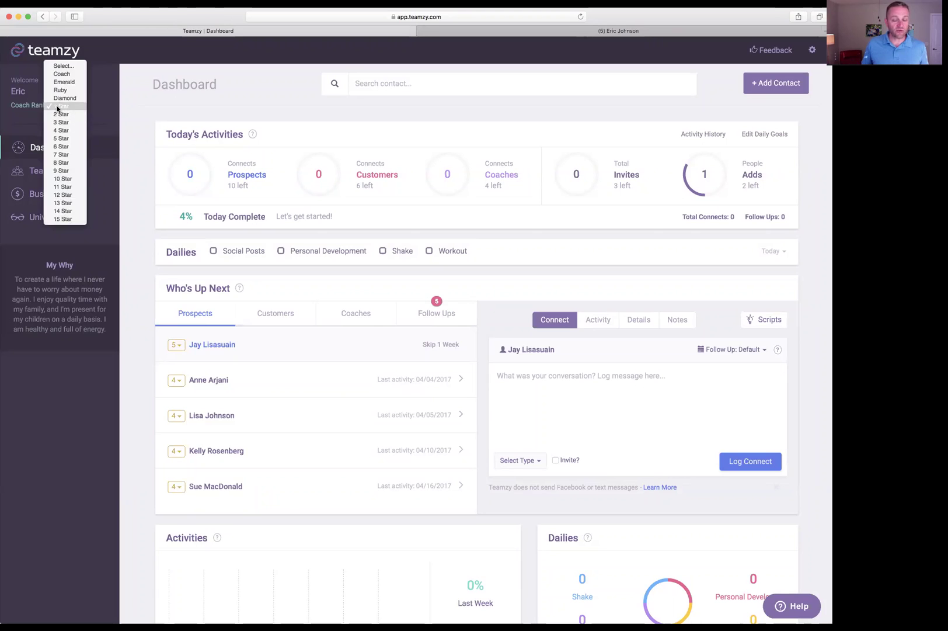
{"action": "left_click", "coordinate": [138, 110]}
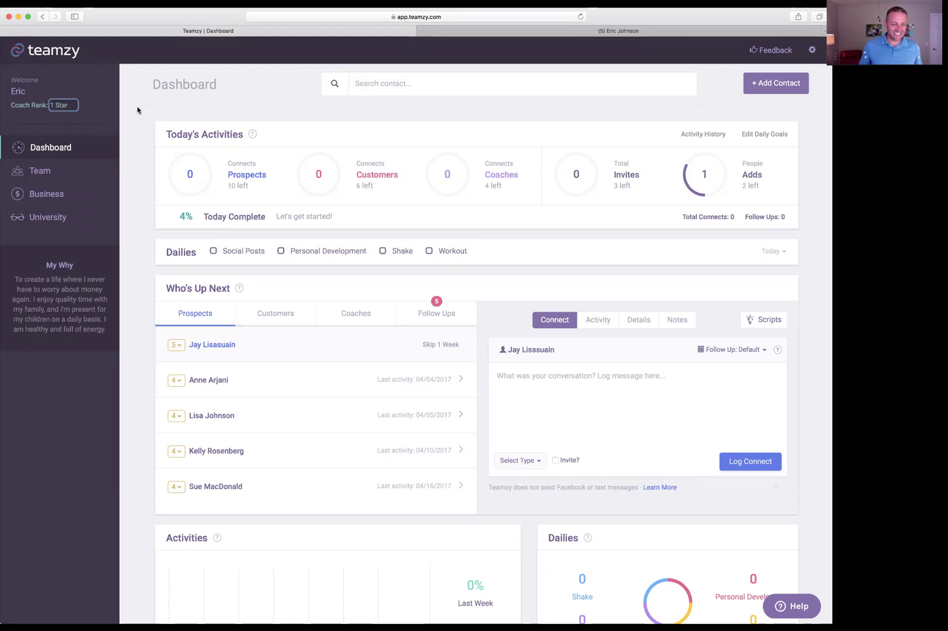
- Look over the Team and Business pages and return to the dashboard
{"action": "left_click", "coordinate": [47, 168]}
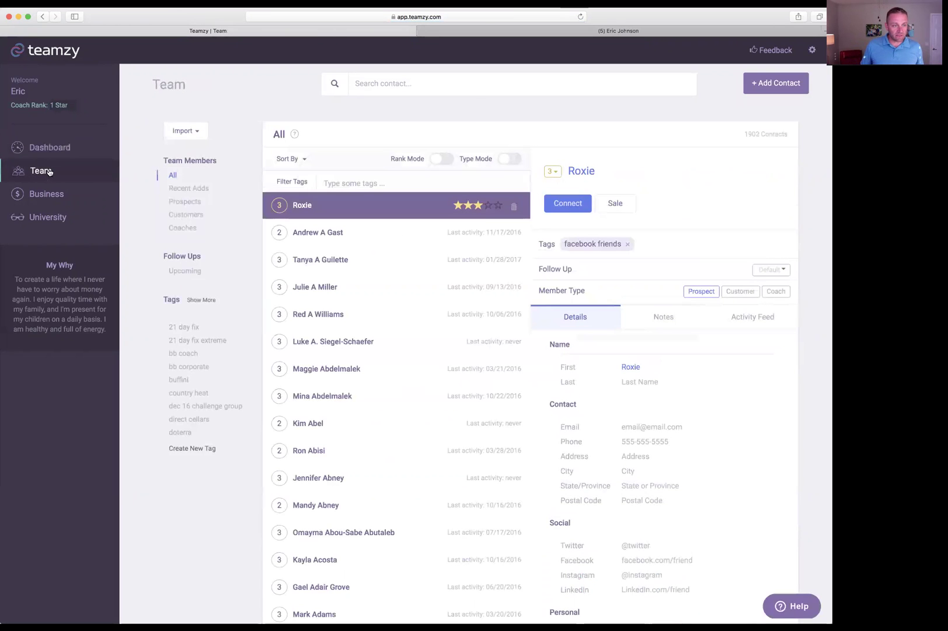
{"action": "left_click", "coordinate": [49, 194]}
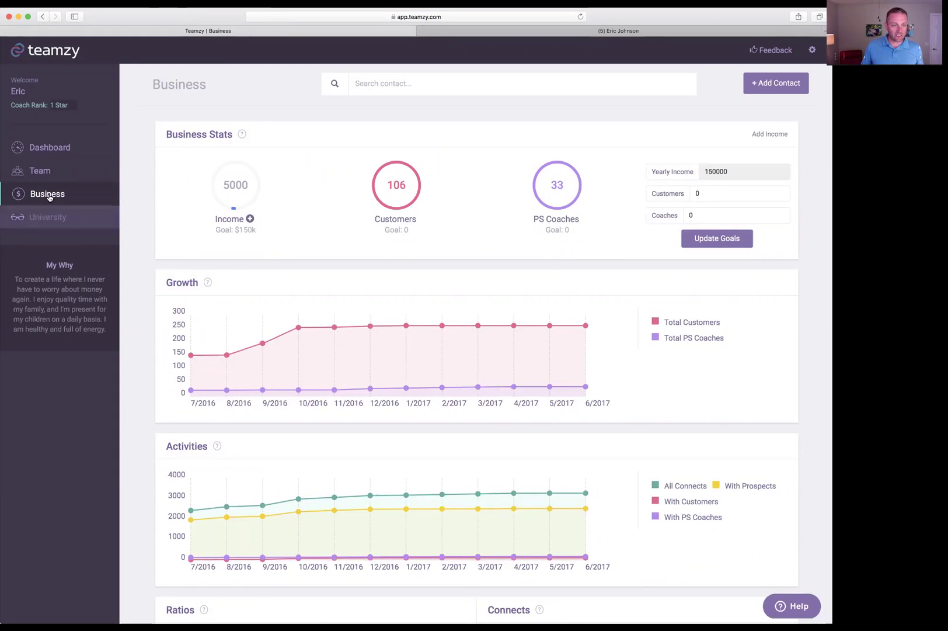
{"action": "left_click", "coordinate": [45, 150]}
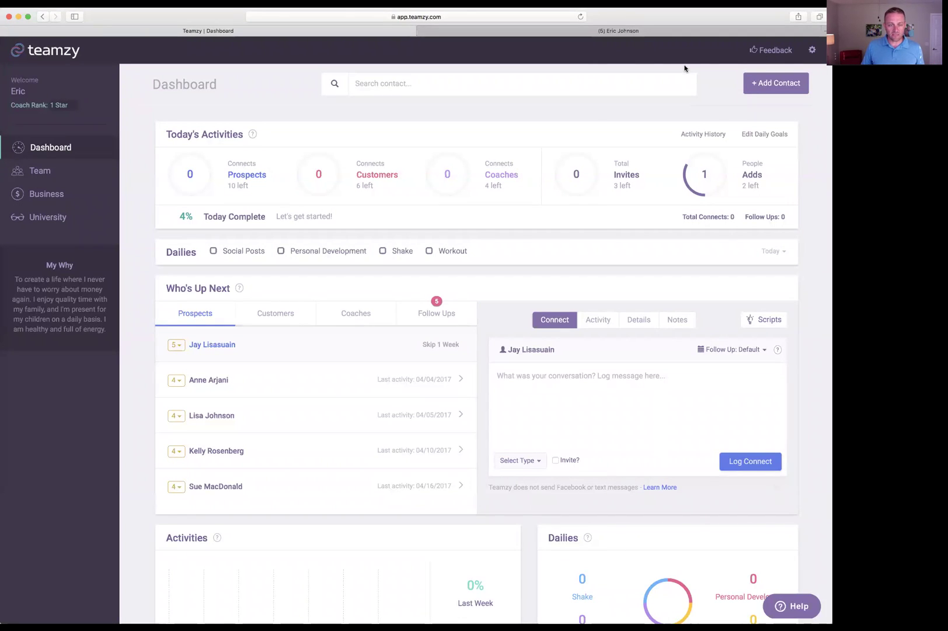
- Look at the contact search and the Add Contact form, close the form, and review the Today's Activities goals
{"action": "left_click", "coordinate": [472, 82]}
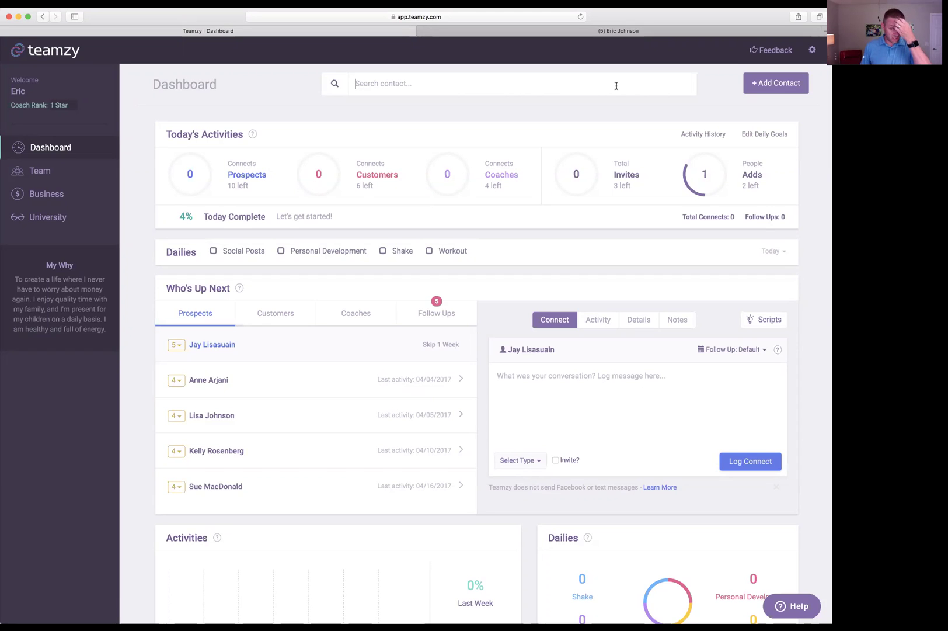
{"action": "left_click", "coordinate": [773, 93]}
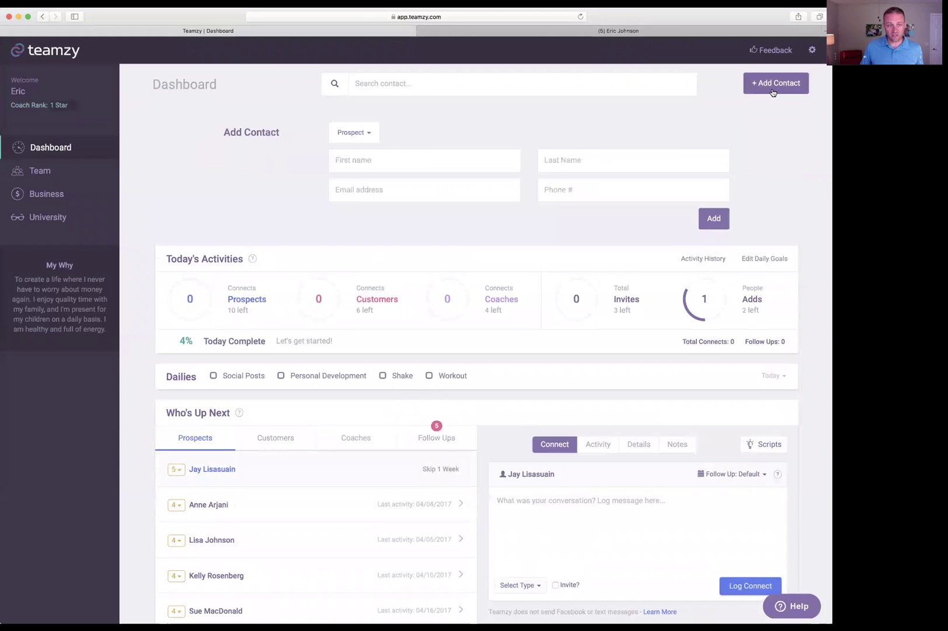
{"action": "left_click", "coordinate": [774, 92]}
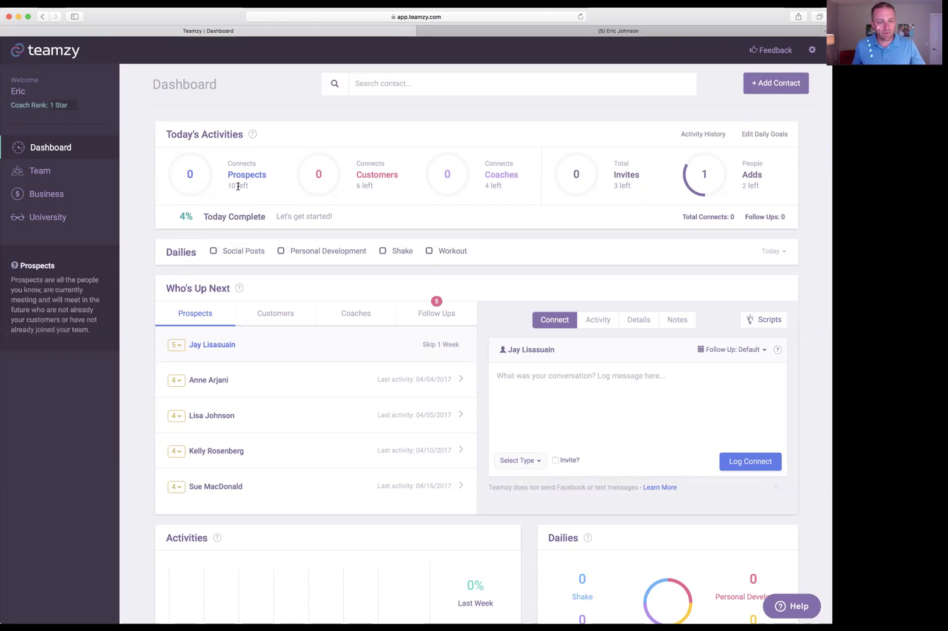
{"action": "mouse_move", "coordinate": [368, 189]}
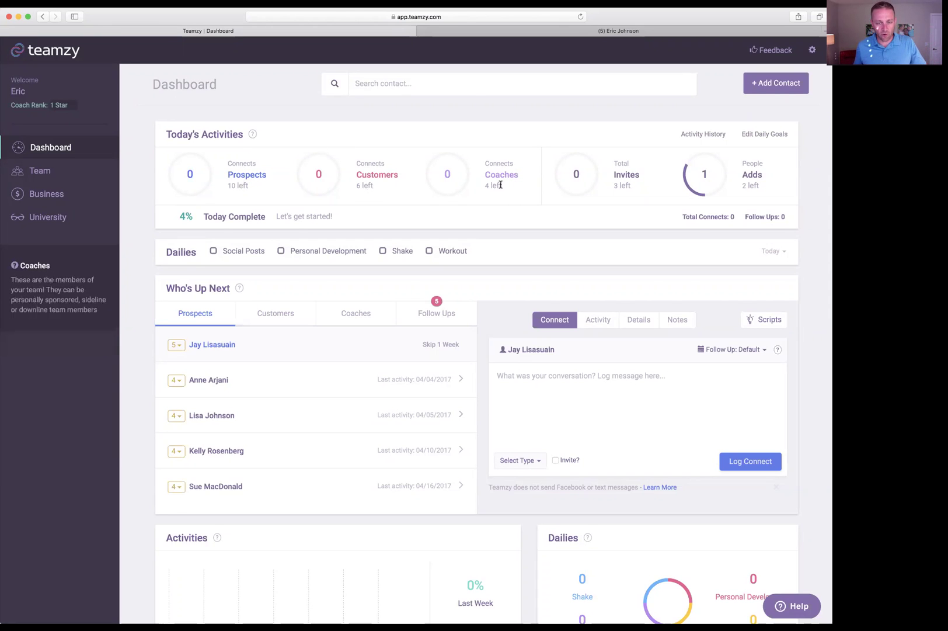
{"action": "mouse_move", "coordinate": [629, 179]}
{"action": "mouse_move", "coordinate": [720, 188]}
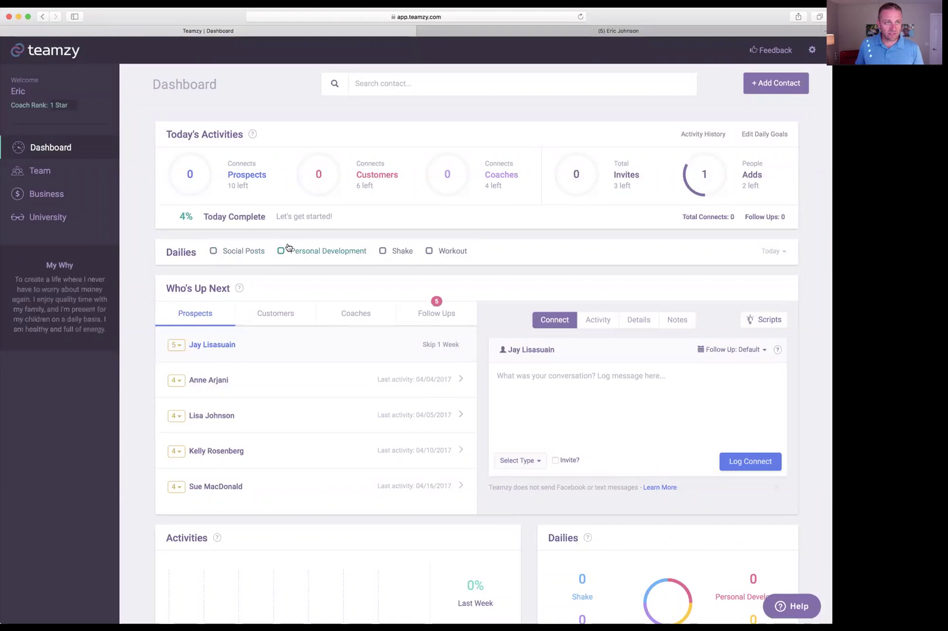
- Mark today's Social Posts, Personal Development, Shake and Workout dailies as done
{"action": "left_click", "coordinate": [214, 251]}
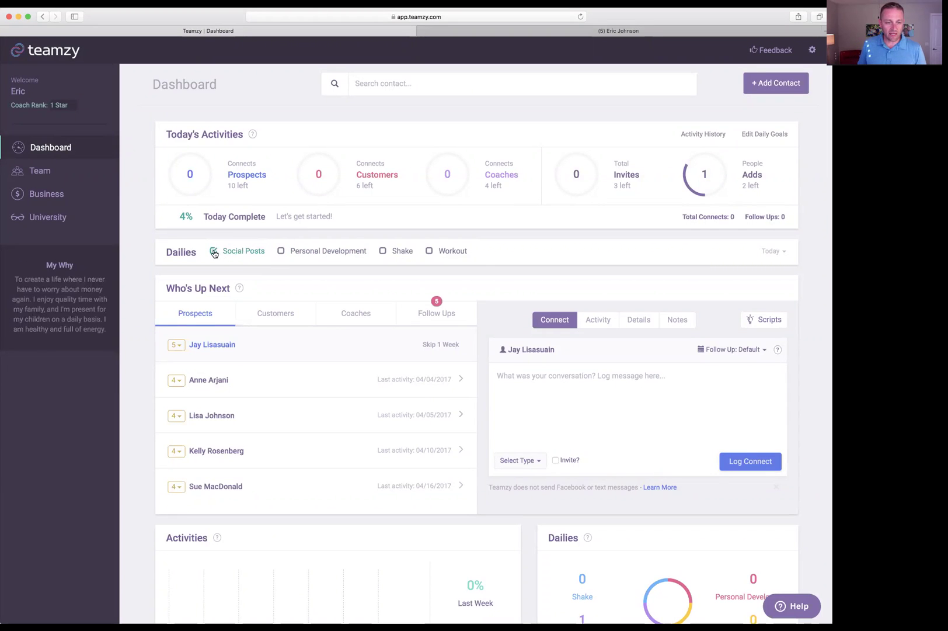
{"action": "left_click", "coordinate": [281, 252]}
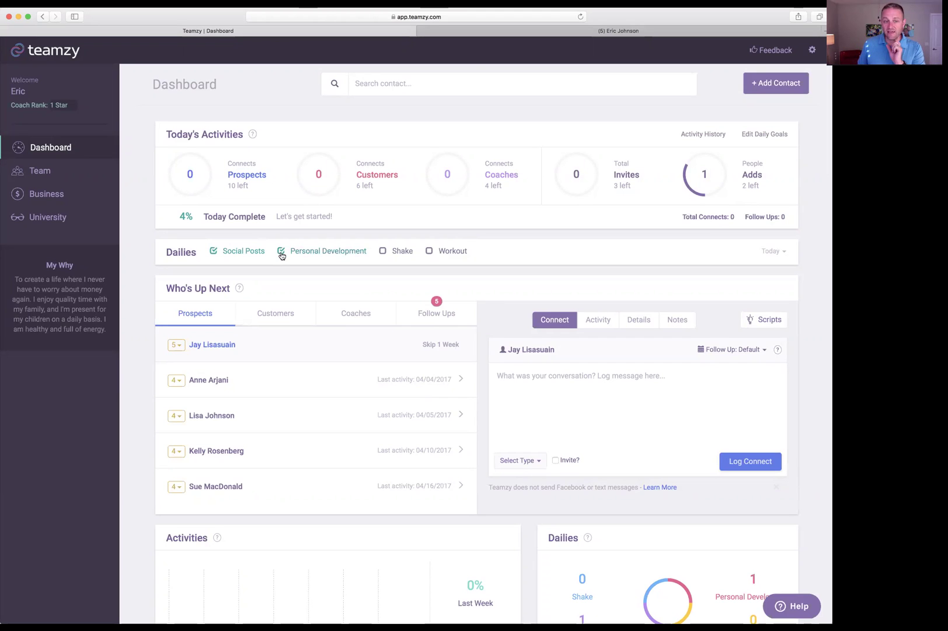
{"action": "left_click", "coordinate": [383, 252]}
{"action": "left_click", "coordinate": [430, 251]}
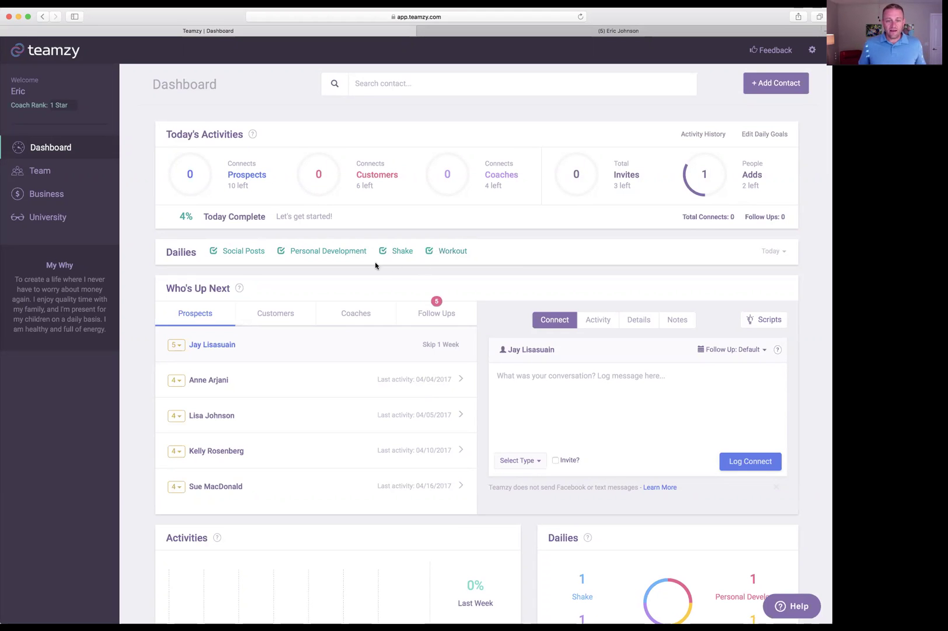
{"action": "left_click", "coordinate": [430, 253]}
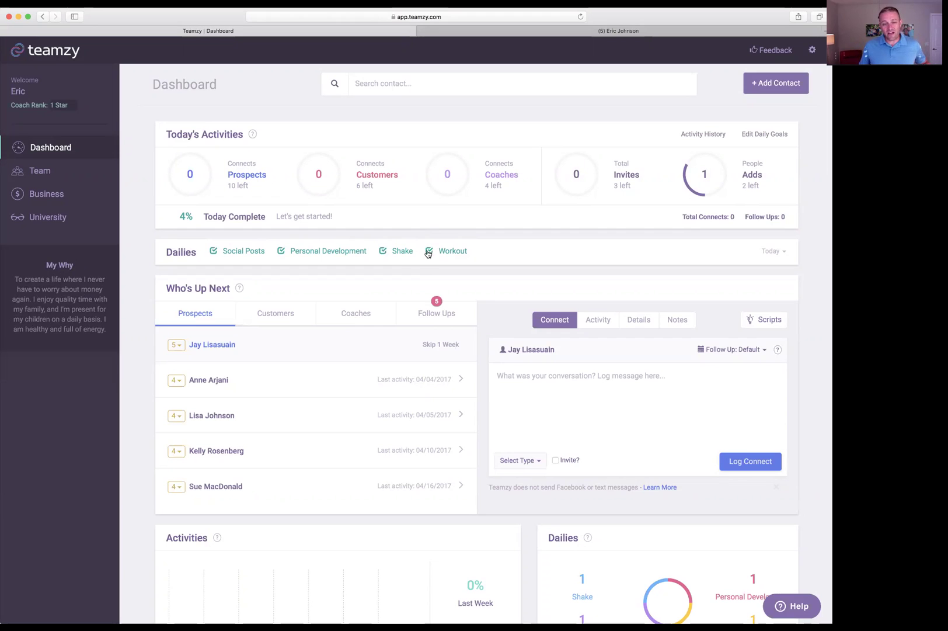
{"action": "left_click", "coordinate": [429, 251]}
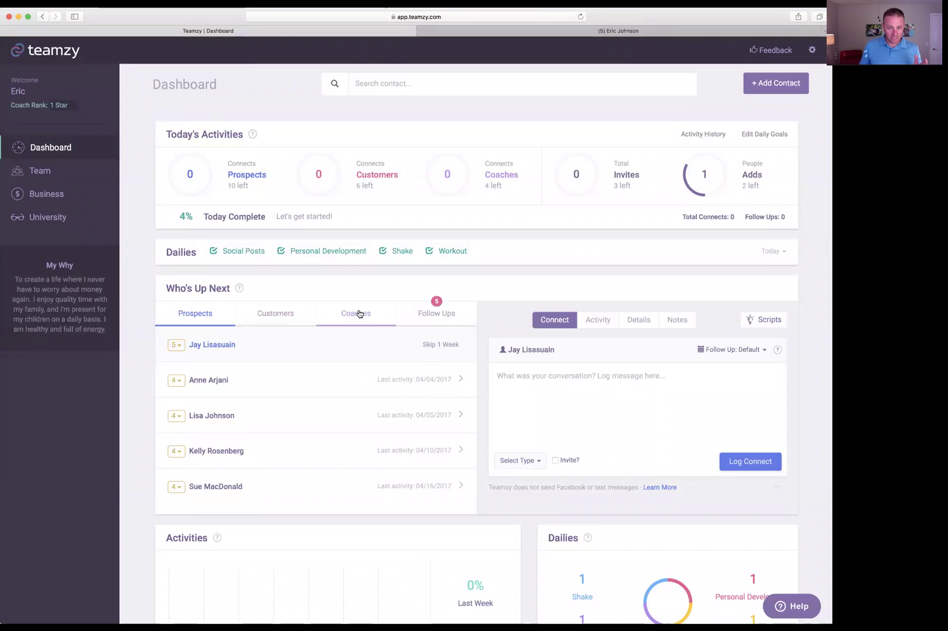
- Look through the Customers, Coaches and Follow Ups lists under Who's Up Next and return to Prospects
{"action": "left_click", "coordinate": [272, 315]}
{"action": "left_click", "coordinate": [338, 315]}
{"action": "left_click", "coordinate": [448, 315]}
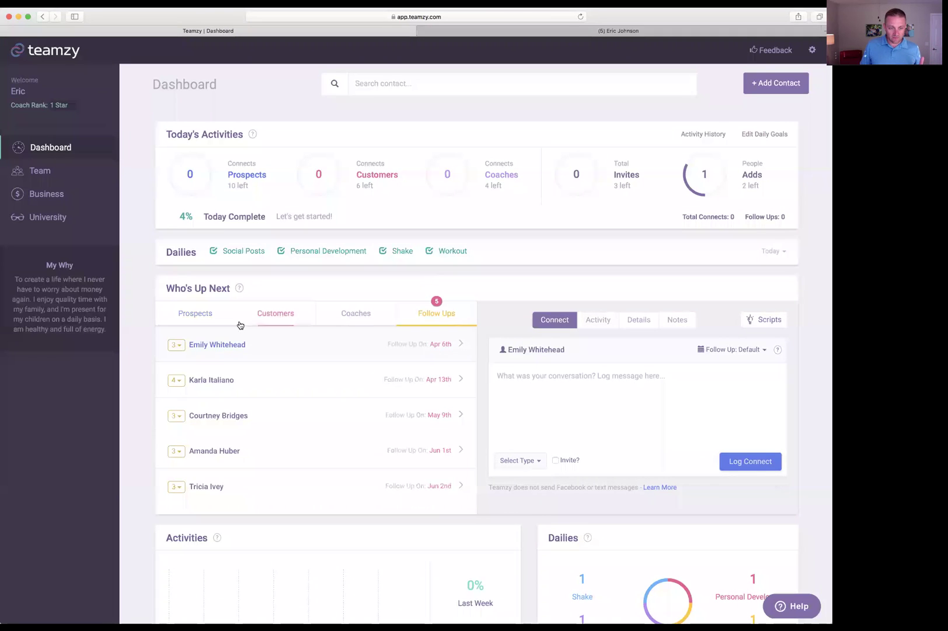
{"action": "left_click", "coordinate": [184, 316]}
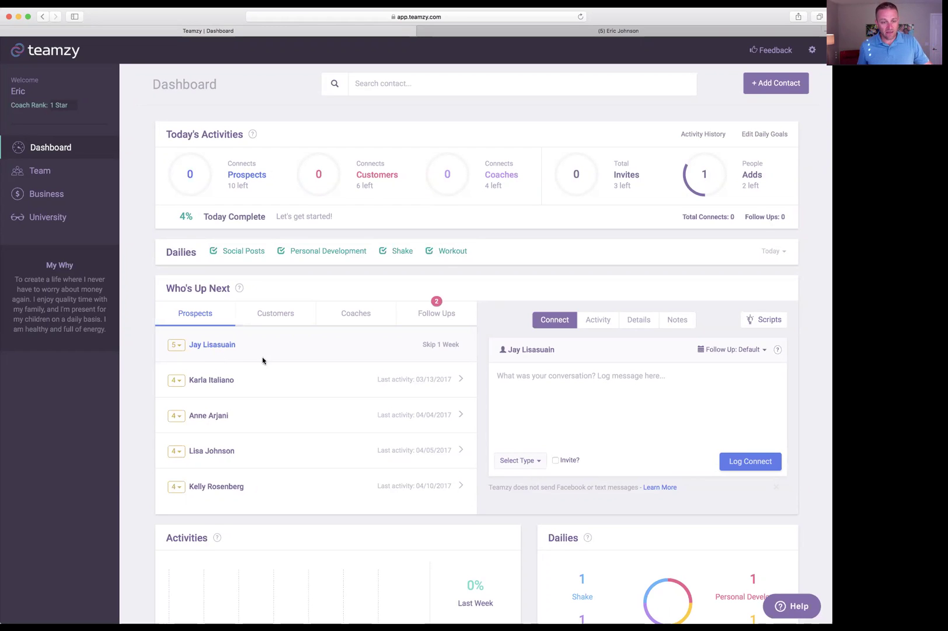
- Copy the Connect 3 Facebook script from Script Ideas for the five-star prospect, close the scripts, and switch to the Facebook profile page
{"action": "left_click", "coordinate": [208, 347]}
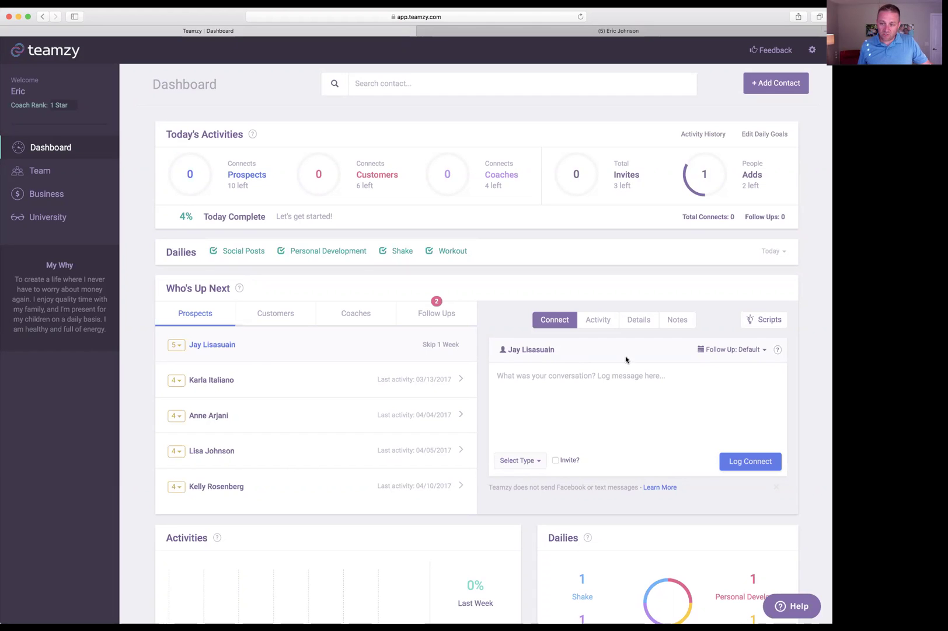
{"action": "left_click", "coordinate": [768, 319]}
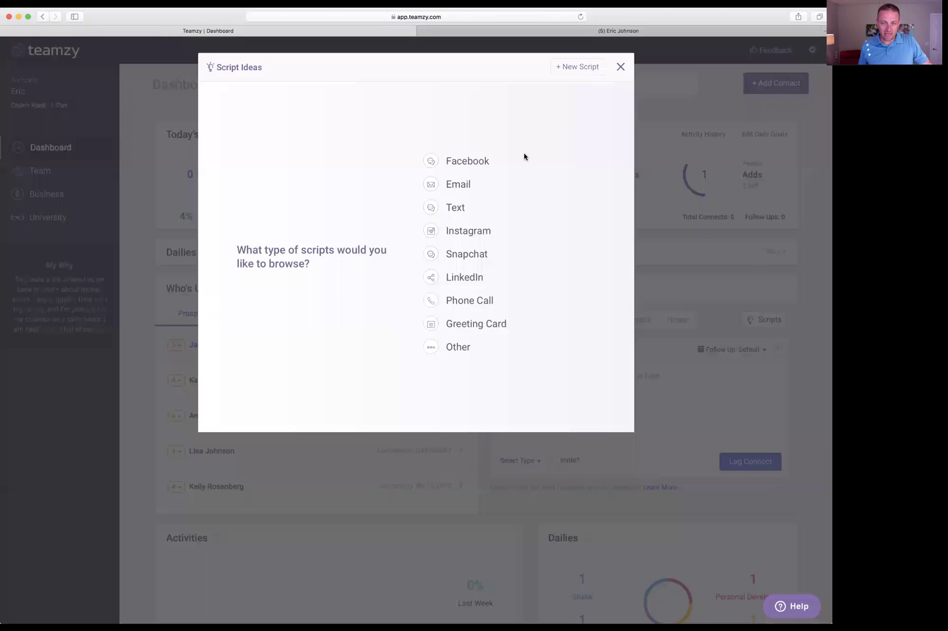
{"action": "left_click", "coordinate": [462, 163]}
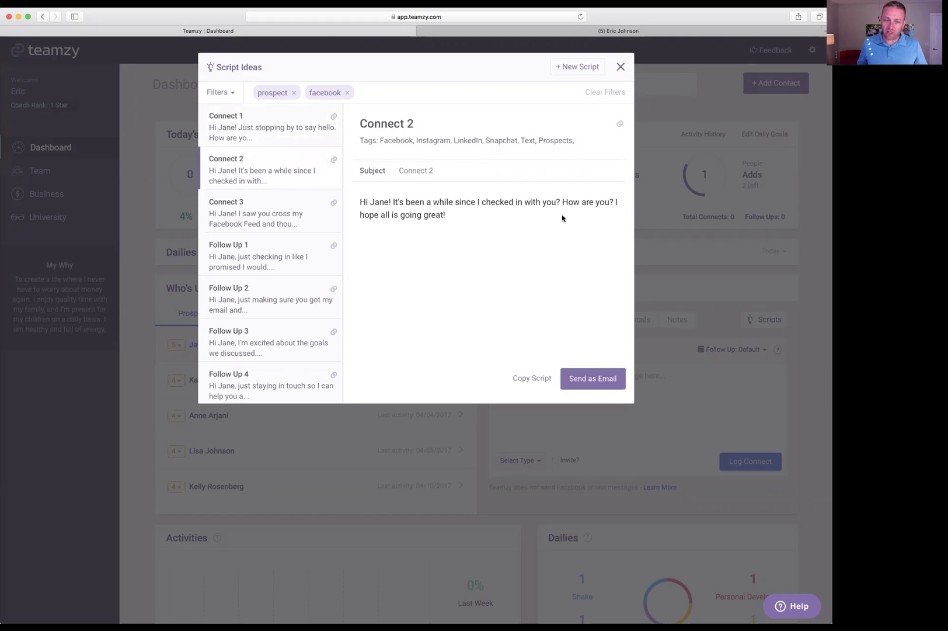
{"action": "left_click", "coordinate": [265, 221]}
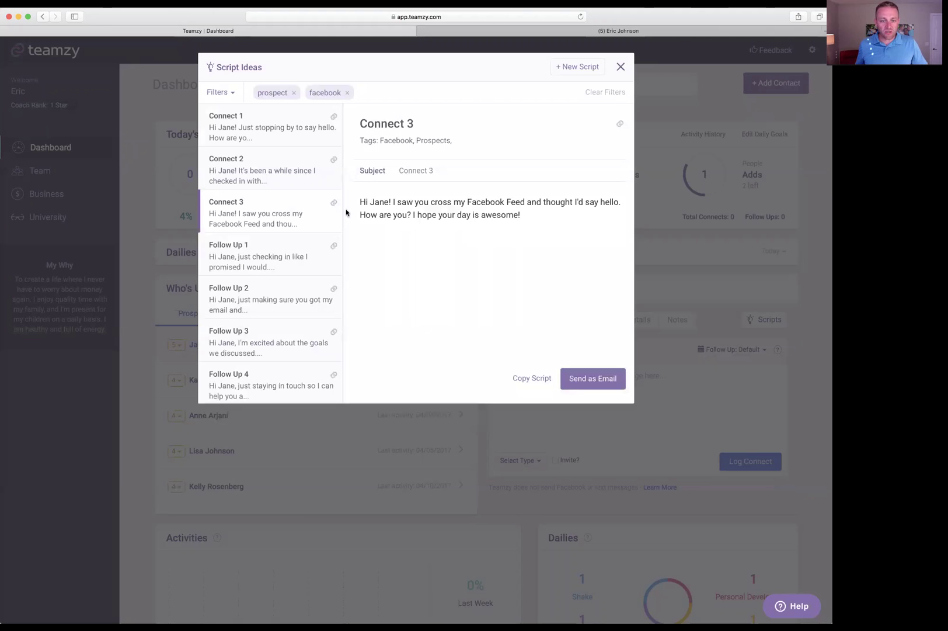
{"action": "left_click", "coordinate": [532, 380]}
{"action": "key", "text": "ctrl+c"}
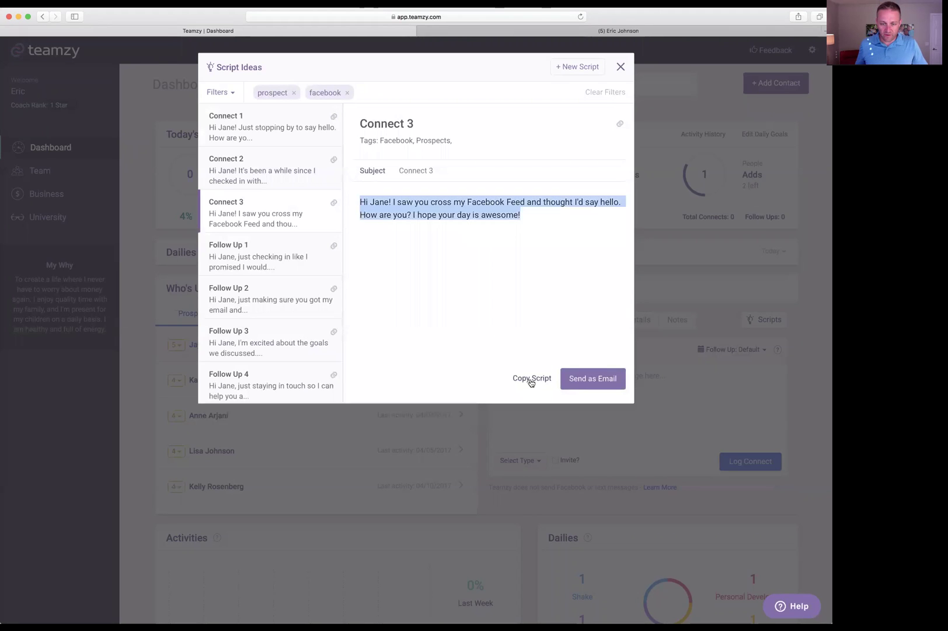
{"action": "left_click", "coordinate": [619, 68]}
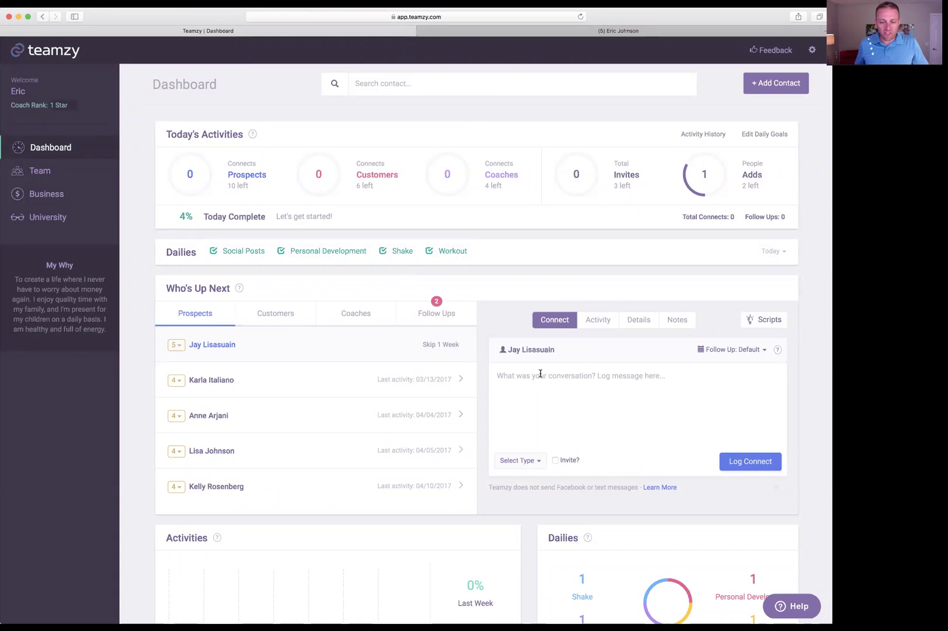
{"action": "left_click", "coordinate": [502, 31]}
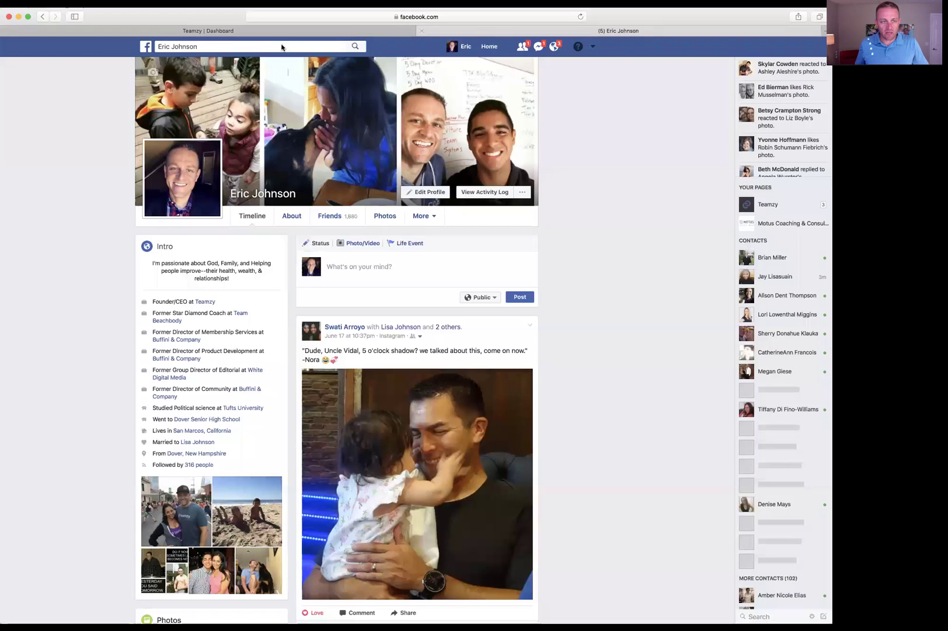
- Search Facebook for the five-star prospect by first name, dismiss the chat pop-up, and open the matching friend's profile
{"action": "left_click", "coordinate": [268, 47]}
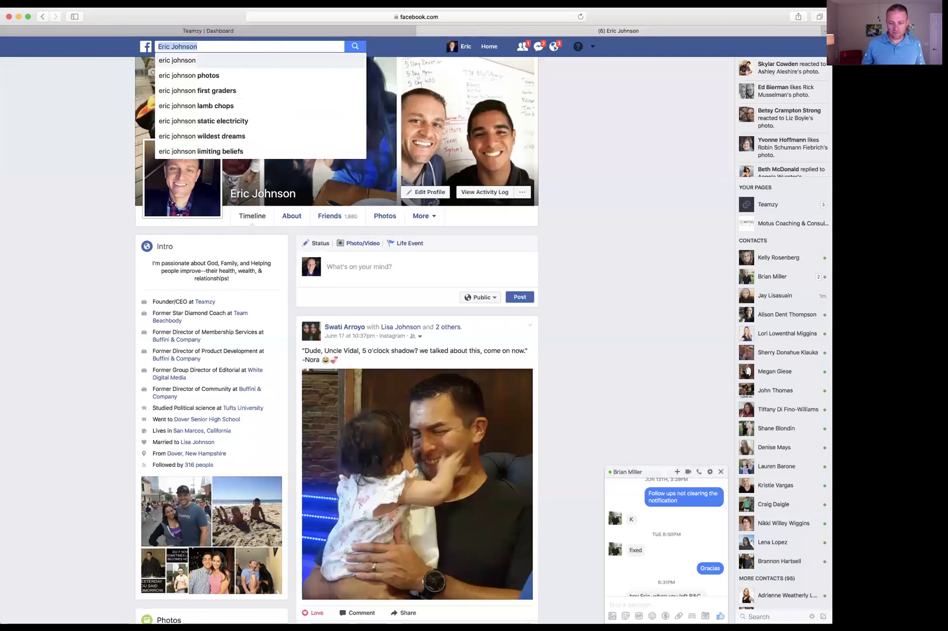
{"action": "left_click", "coordinate": [721, 472]}
{"action": "left_click", "coordinate": [241, 49]}
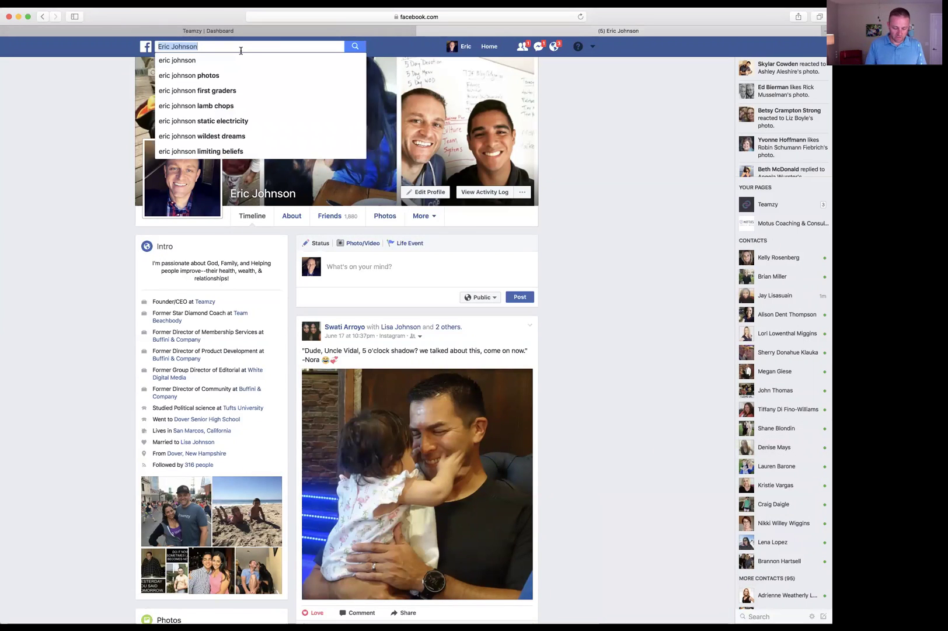
{"action": "type", "text": "jay"}
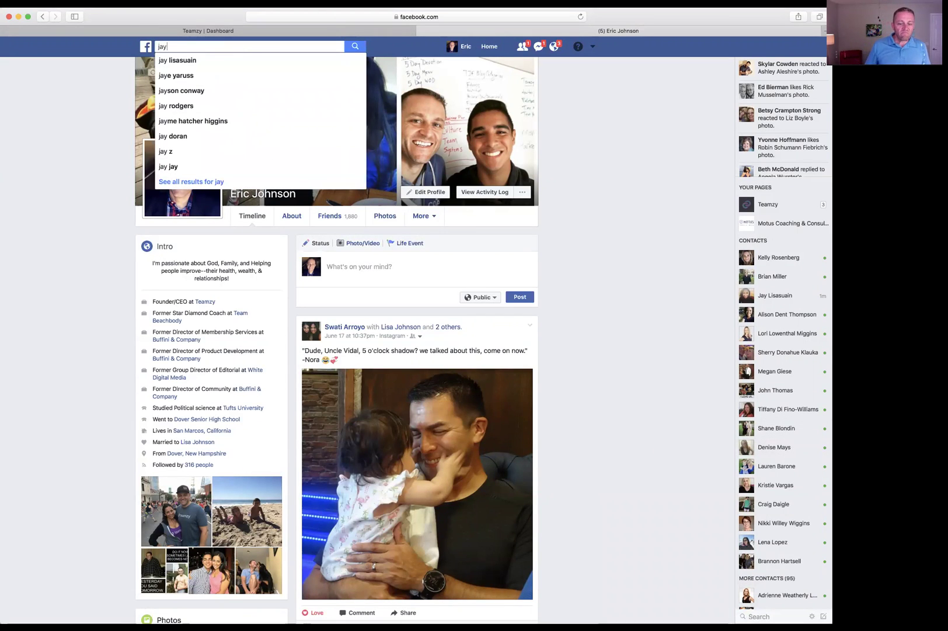
{"action": "left_click", "coordinate": [220, 60]}
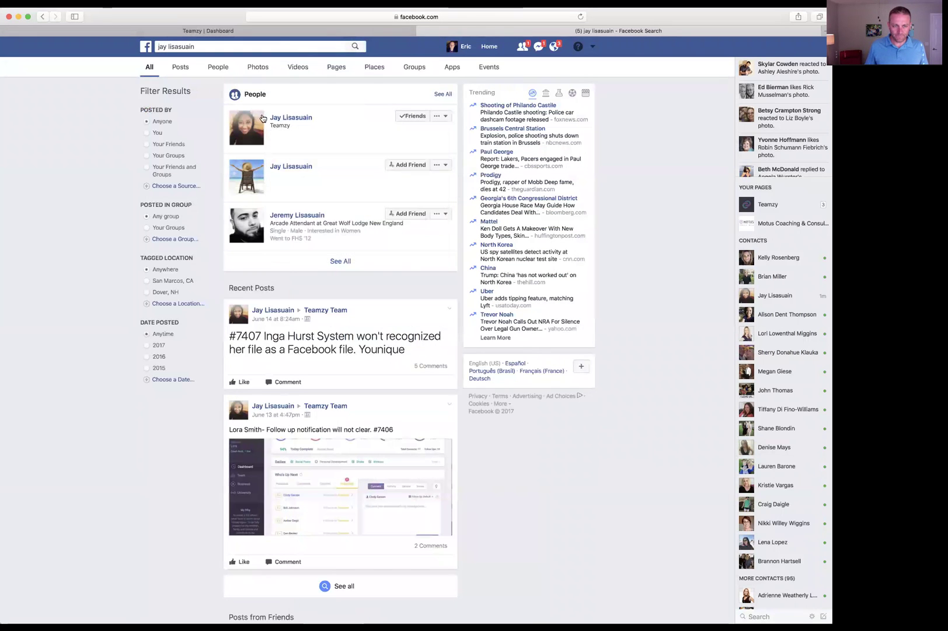
{"action": "left_click", "coordinate": [283, 118]}
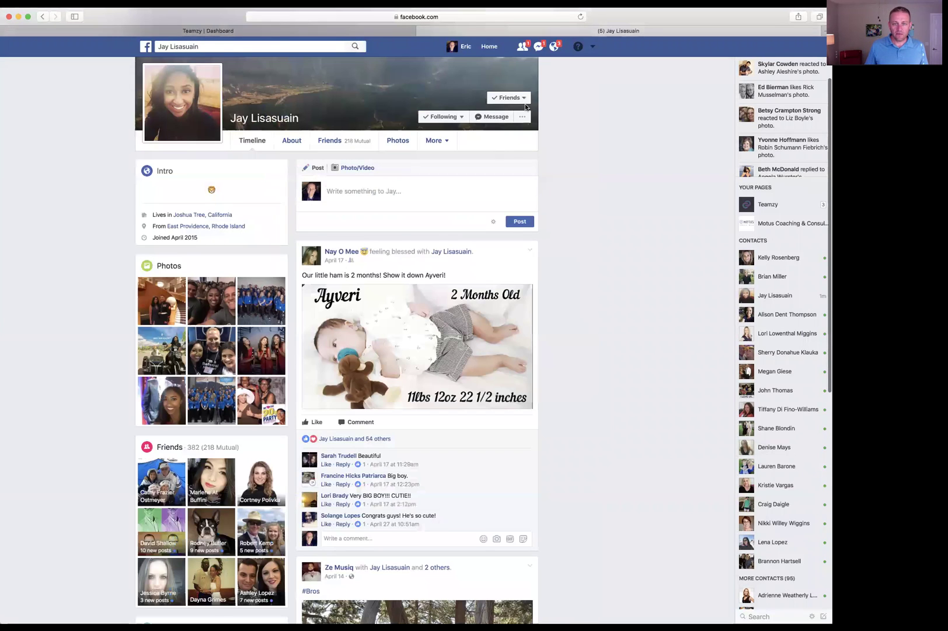
- Message the prospect with the pasted Connect 3 Facebook script, replacing the placeholder name Jane with the prospect's first name, and send it
{"action": "left_click", "coordinate": [484, 116]}
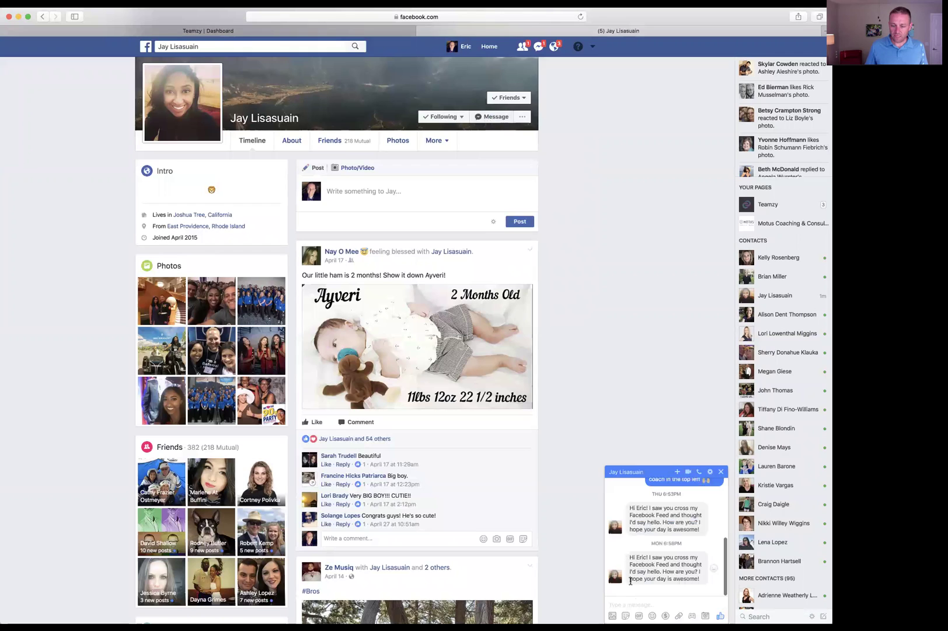
{"action": "scroll", "coordinate": [628, 598], "scroll_direction": "down", "scroll_amount": 1}
{"action": "right_click", "coordinate": [630, 601]}
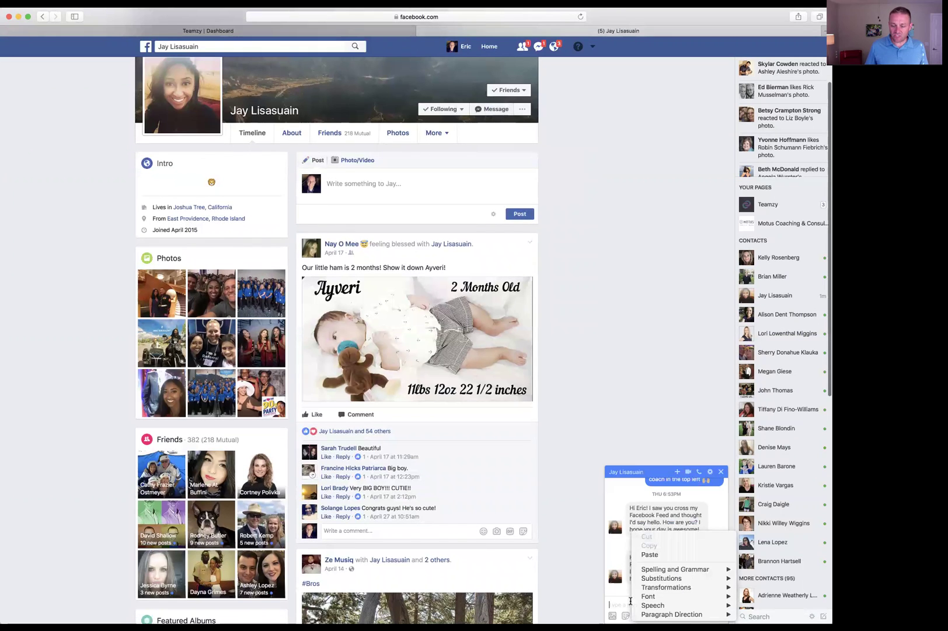
{"action": "left_click", "coordinate": [649, 554]}
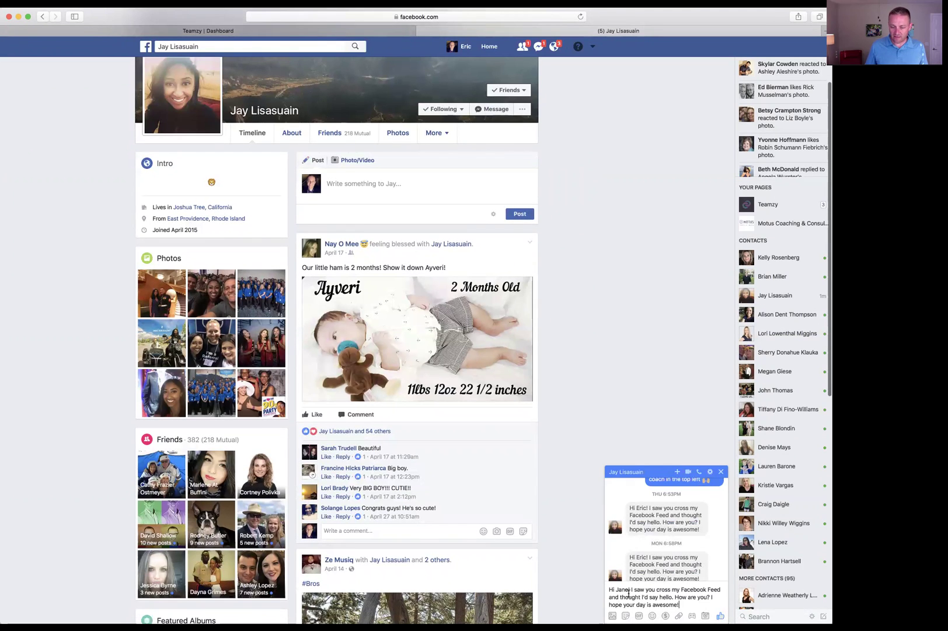
{"action": "double_click", "coordinate": [621, 590]}
{"action": "type", "text": "Jay"}
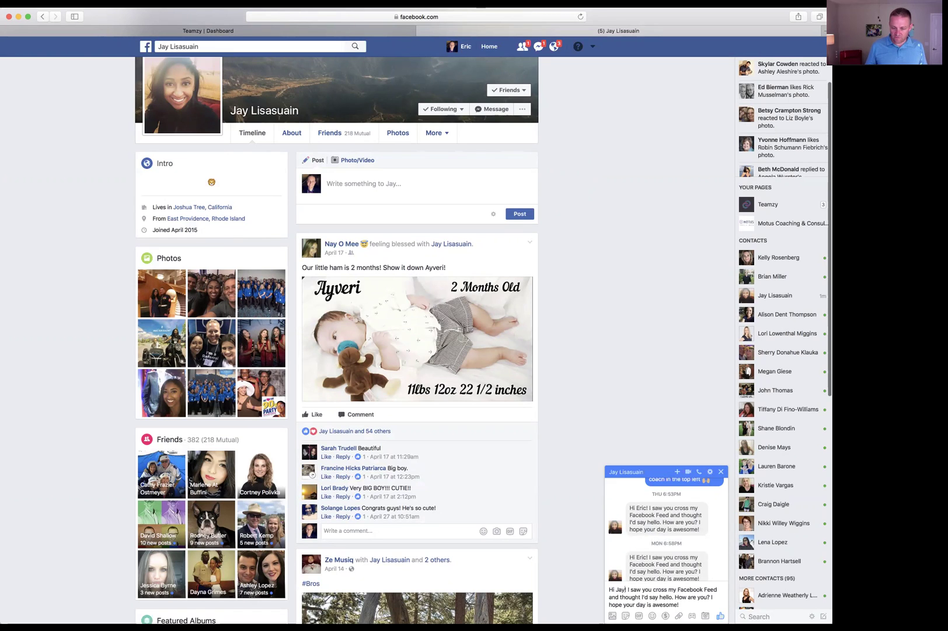
{"action": "key", "text": "Return"}
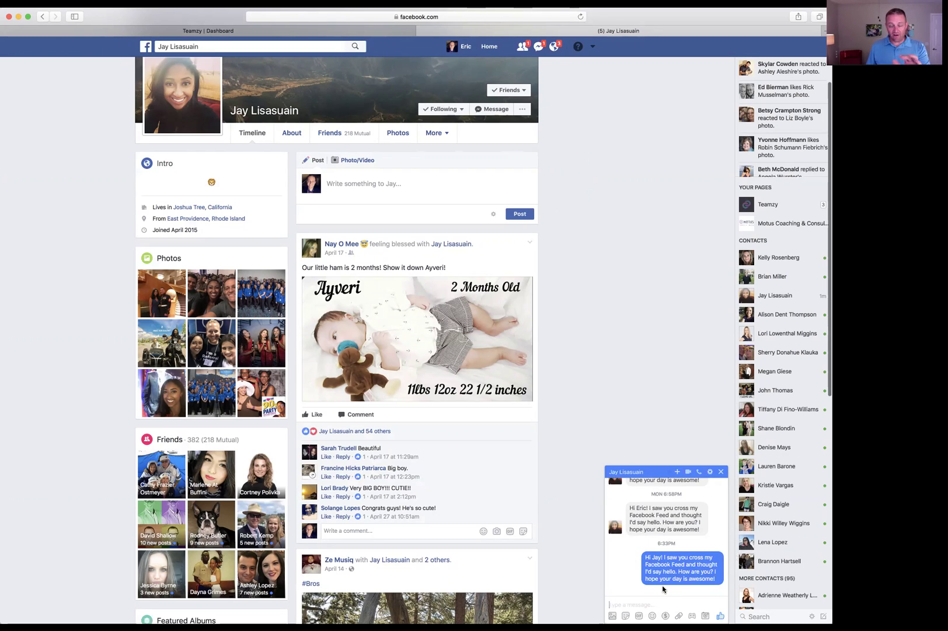
- Copy the sent Facebook message, switch to the Teamzy dashboard, and paste it into the prospect's connect log
{"action": "left_click_drag", "start_coordinate": [646, 558], "coordinate": [711, 577]}
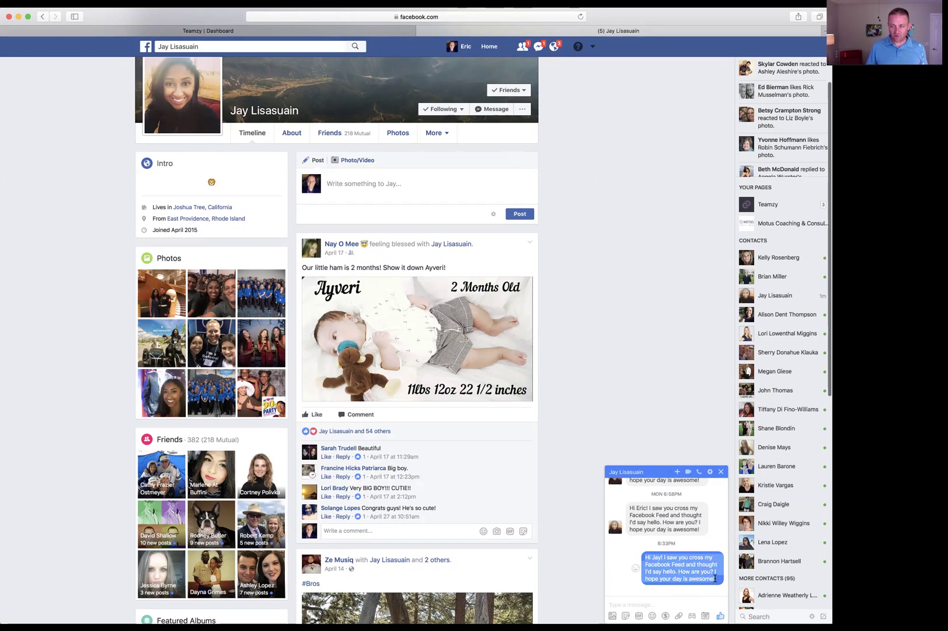
{"action": "right_click", "coordinate": [680, 570]}
{"action": "left_click", "coordinate": [686, 551]}
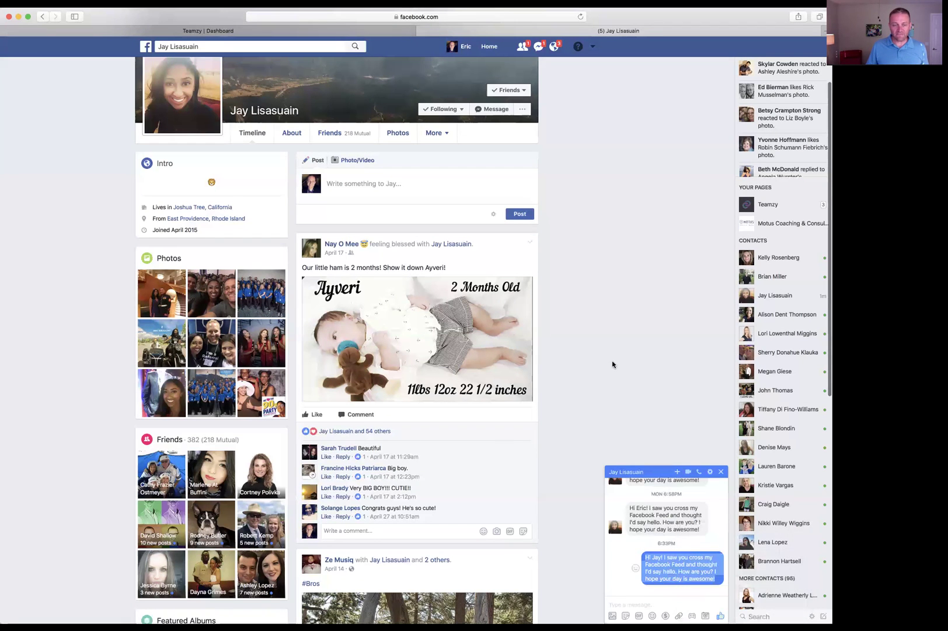
{"action": "left_click", "coordinate": [214, 31]}
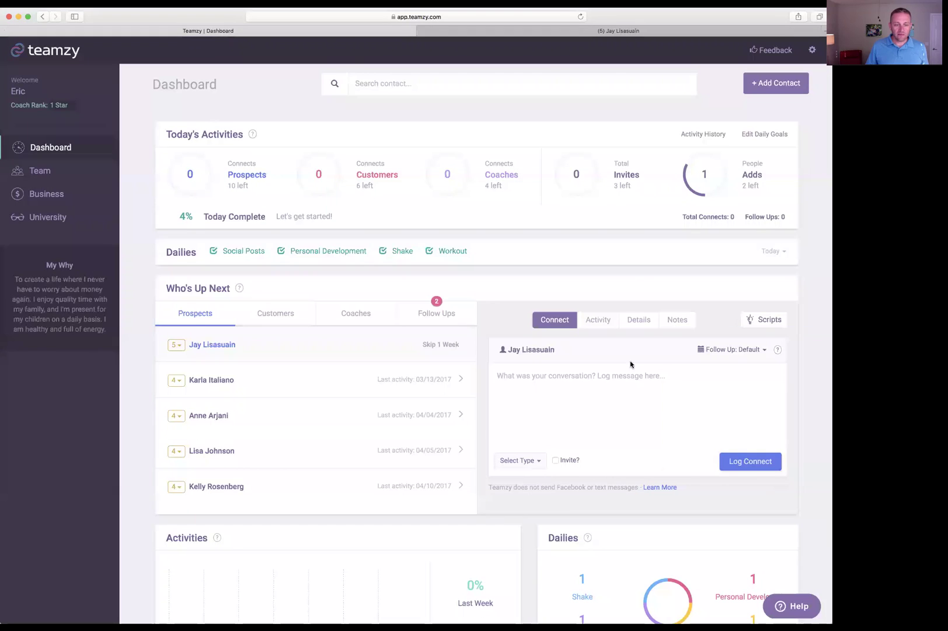
{"action": "right_click", "coordinate": [524, 380]}
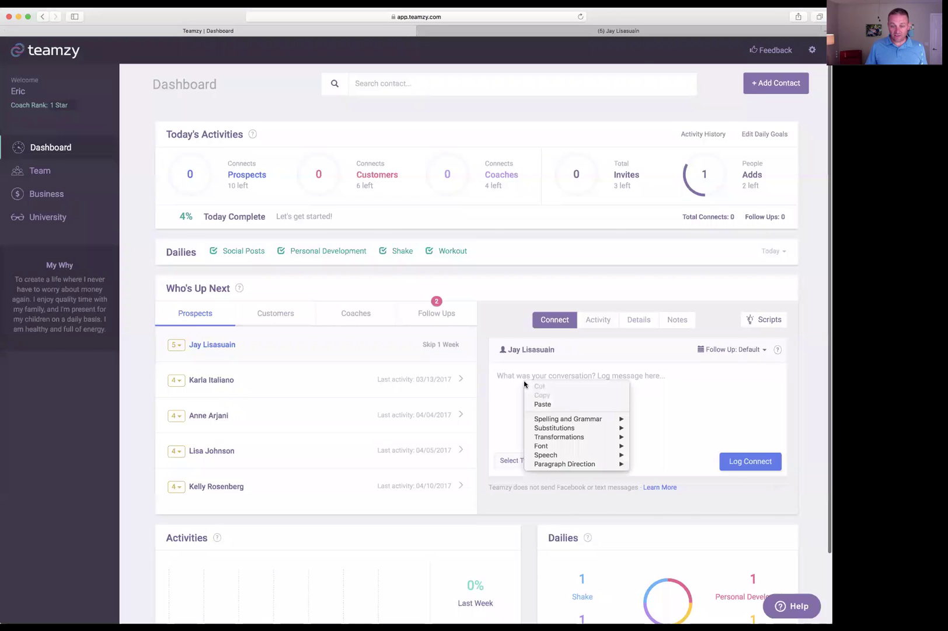
{"action": "left_click", "coordinate": [536, 403]}
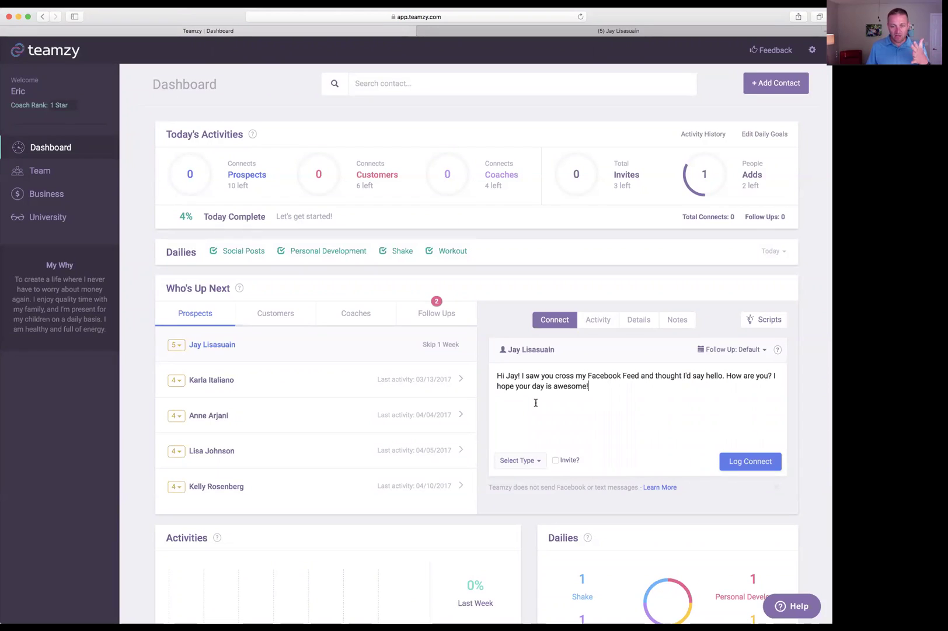
- Set the connect type to Facebook Message and log the connect for the prospect
{"action": "left_click", "coordinate": [538, 460]}
{"action": "left_click", "coordinate": [541, 308]}
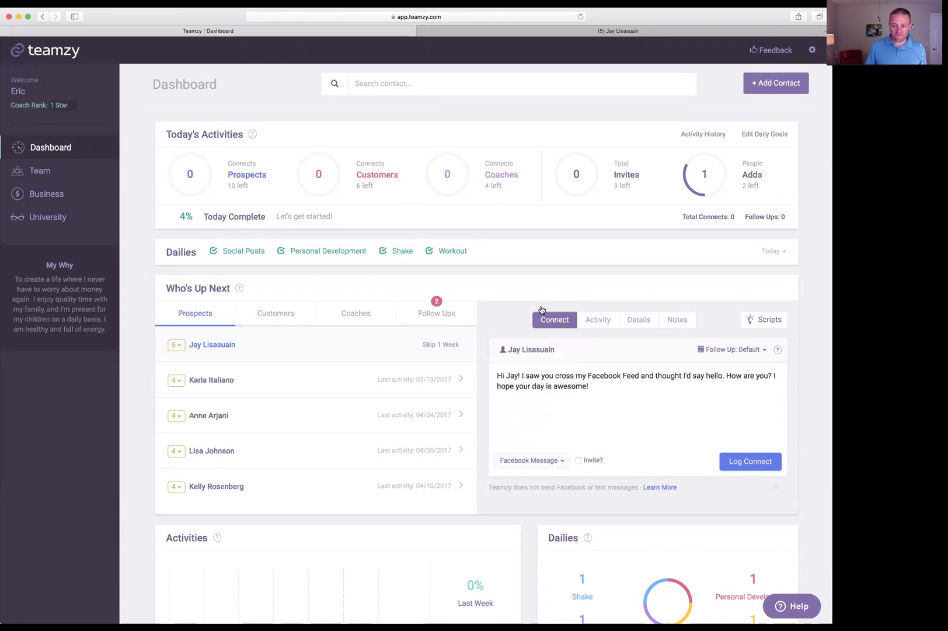
{"action": "left_click", "coordinate": [750, 461]}
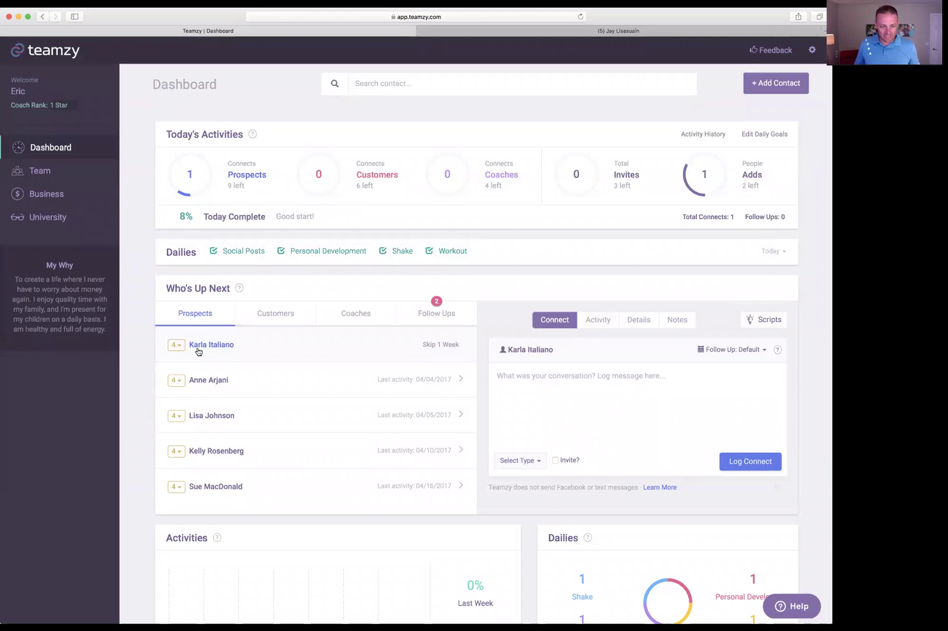
- Review the Prospects connects goal, look at the blank new script form in Script Ideas, and close the scripts
{"action": "mouse_move", "coordinate": [197, 178]}
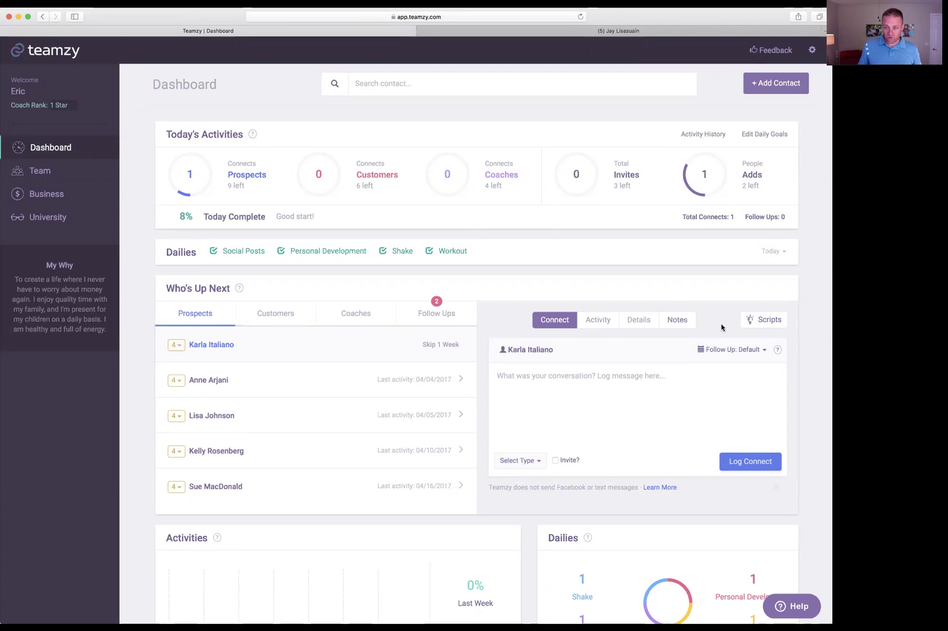
{"action": "left_click", "coordinate": [760, 326]}
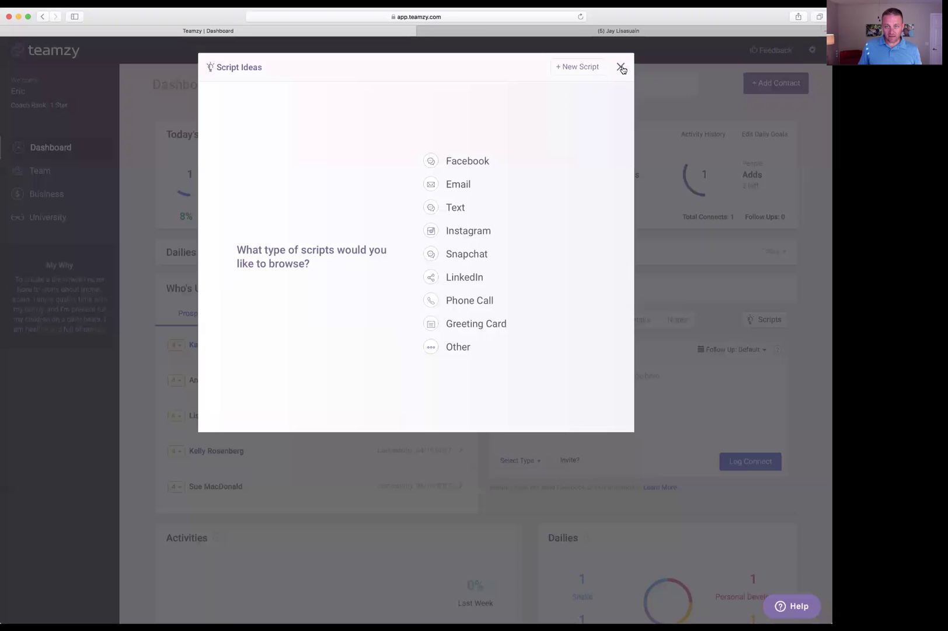
{"action": "left_click", "coordinate": [580, 67]}
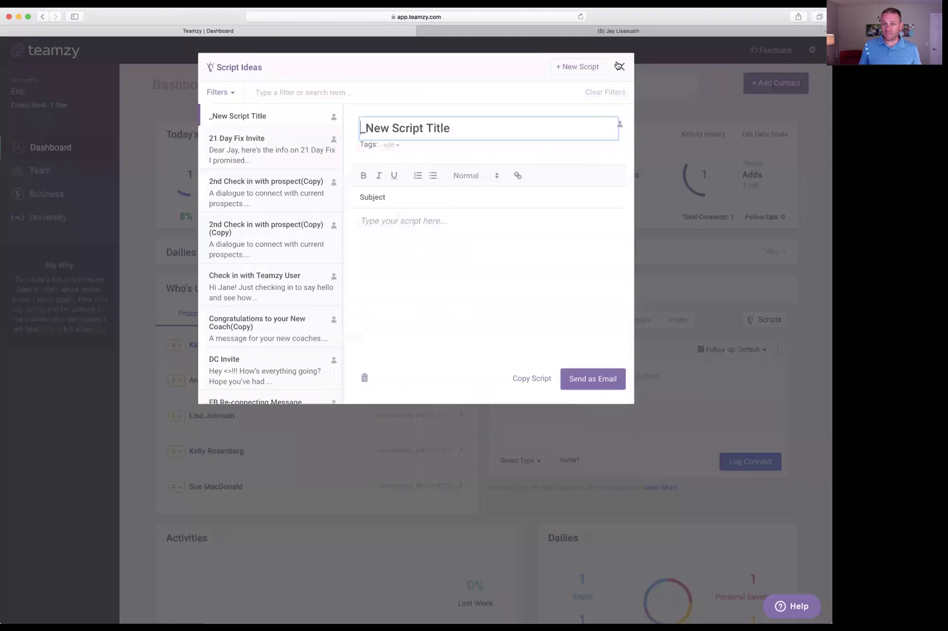
{"action": "left_click", "coordinate": [620, 68]}
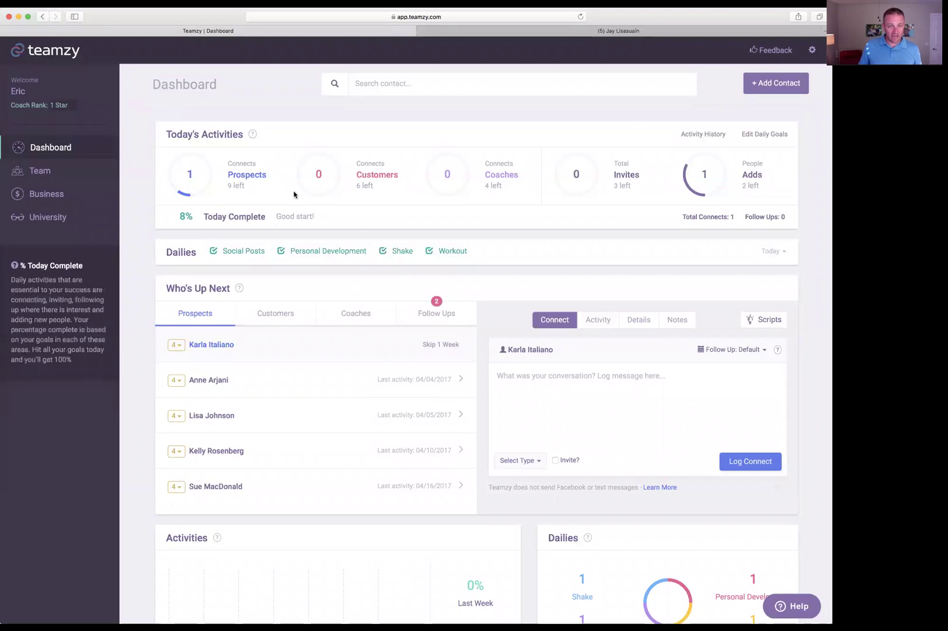
- Browse the Facebook scripts for the first contact in the Customers list, view "Connect with a Customer", and close Script Ideas
{"action": "left_click", "coordinate": [281, 317]}
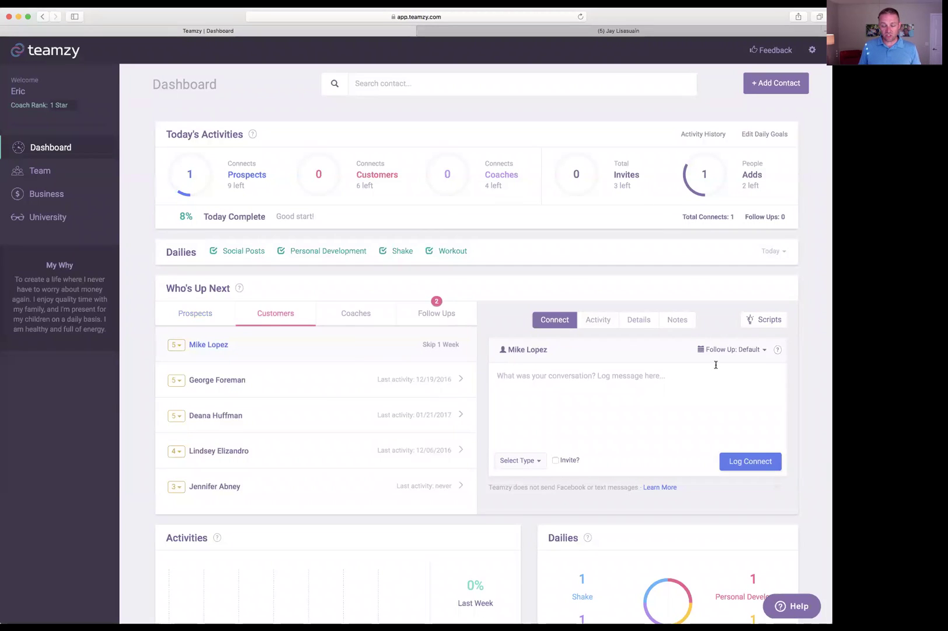
{"action": "left_click", "coordinate": [746, 322]}
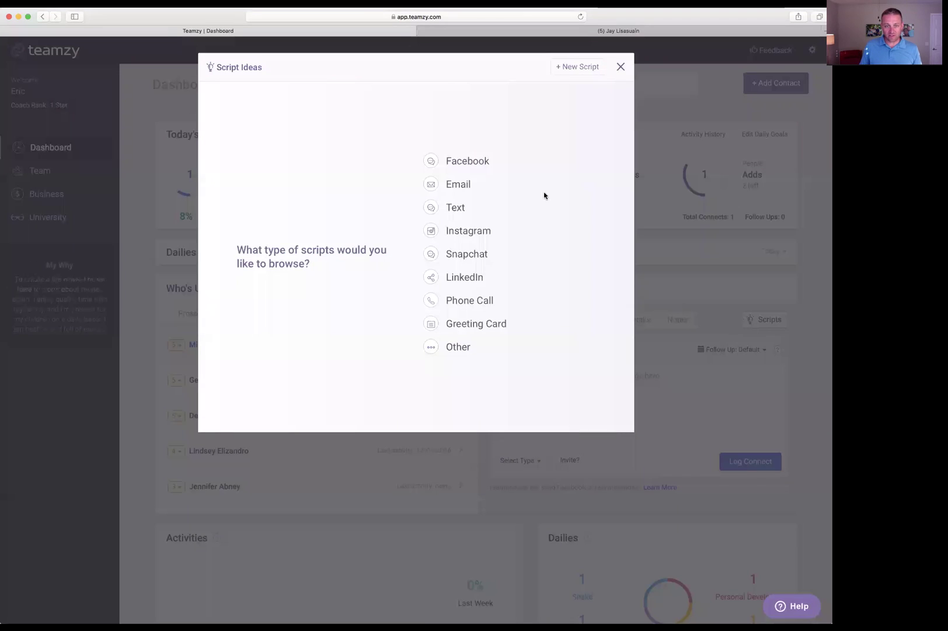
{"action": "left_click", "coordinate": [475, 163]}
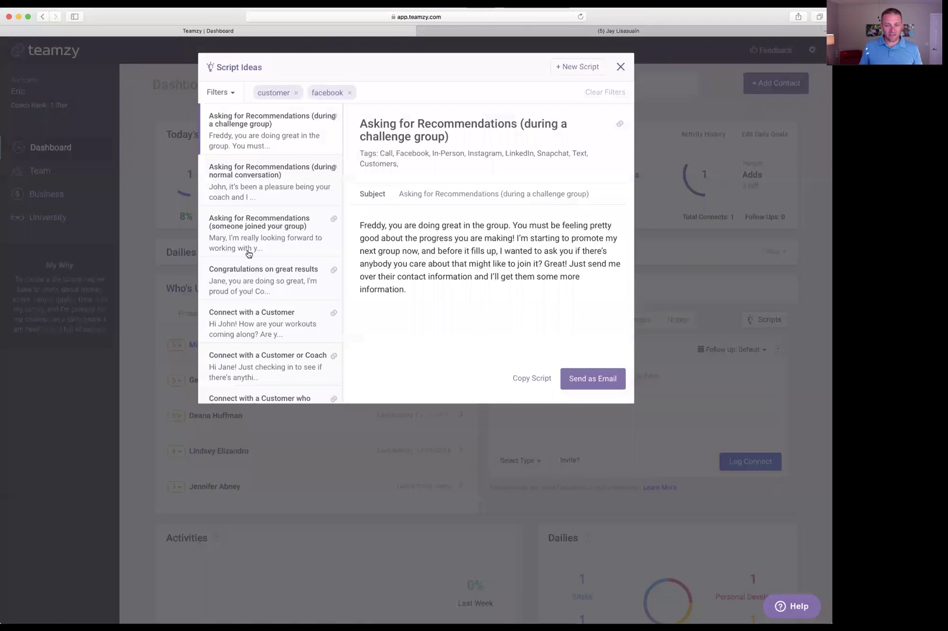
{"action": "left_click", "coordinate": [258, 321]}
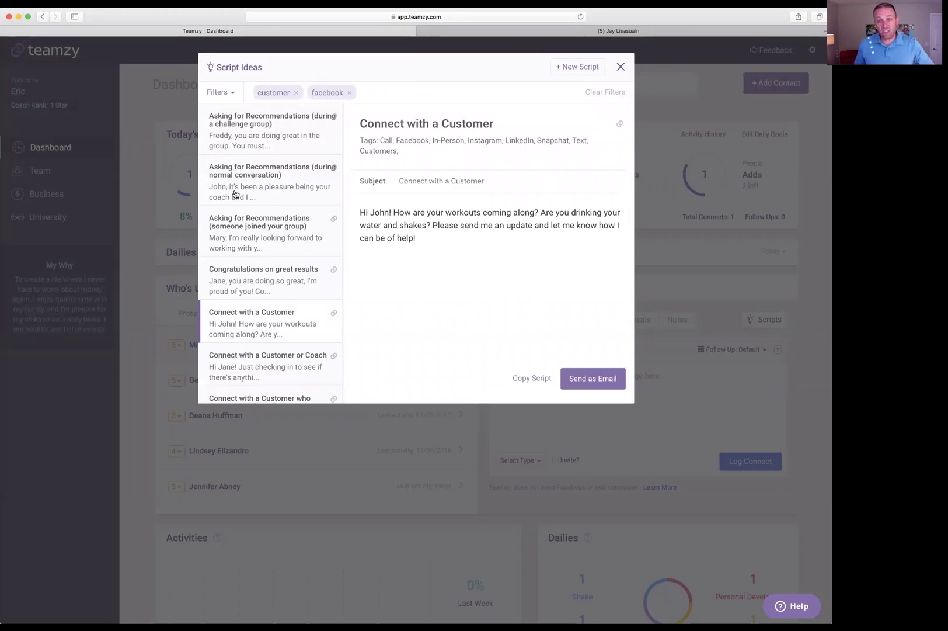
{"action": "left_click", "coordinate": [621, 66]}
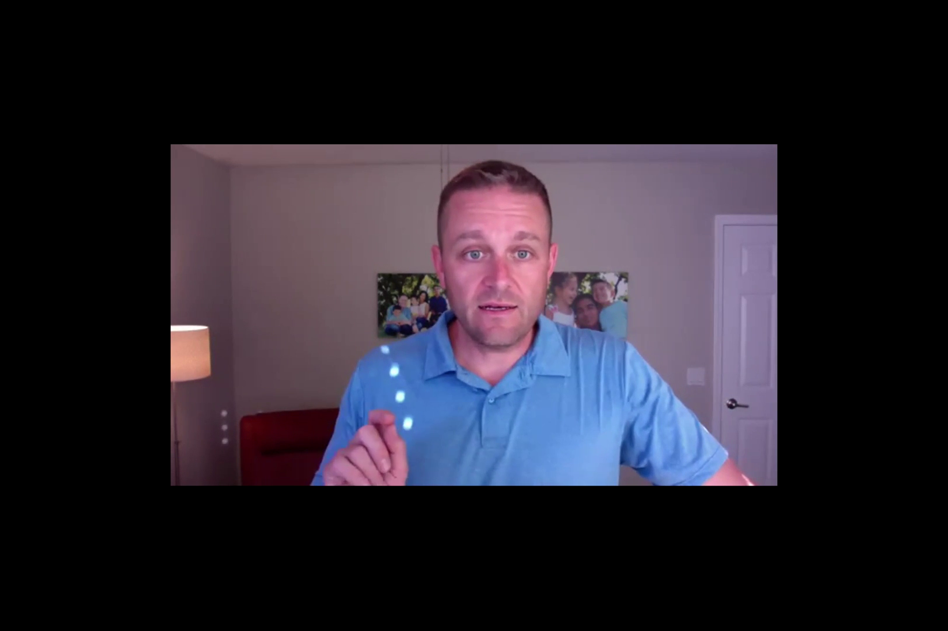
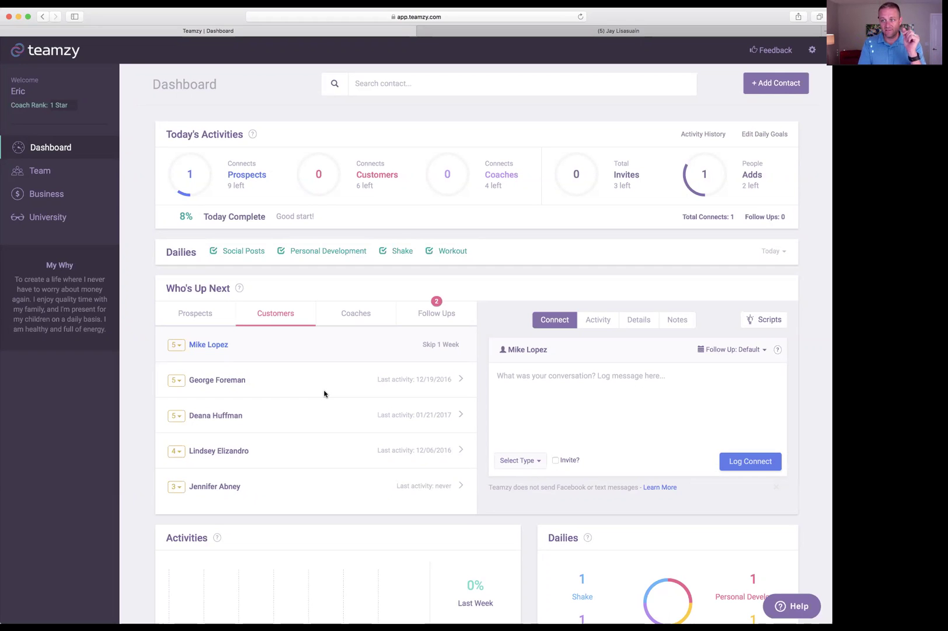
- Glance at the Coaches list, and open the messaged prospect's contact record through the contact search
{"action": "left_click", "coordinate": [354, 319]}
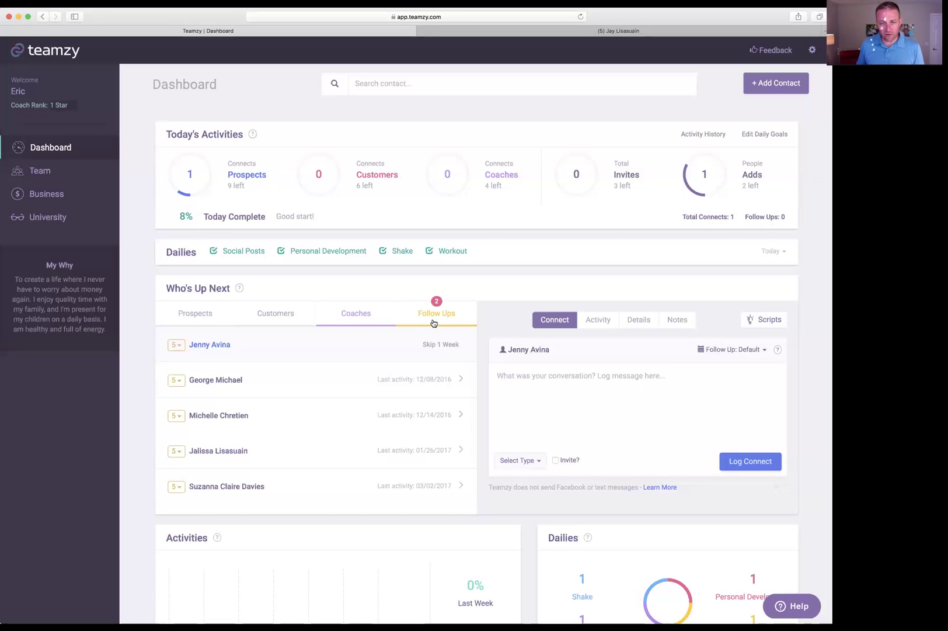
{"action": "left_click", "coordinate": [496, 79]}
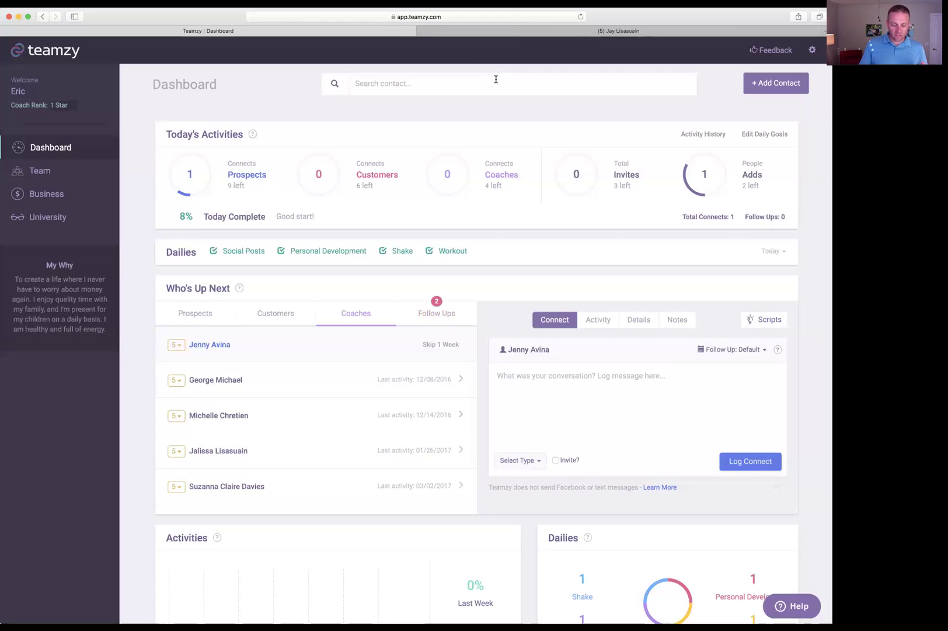
{"action": "type", "text": "jay"}
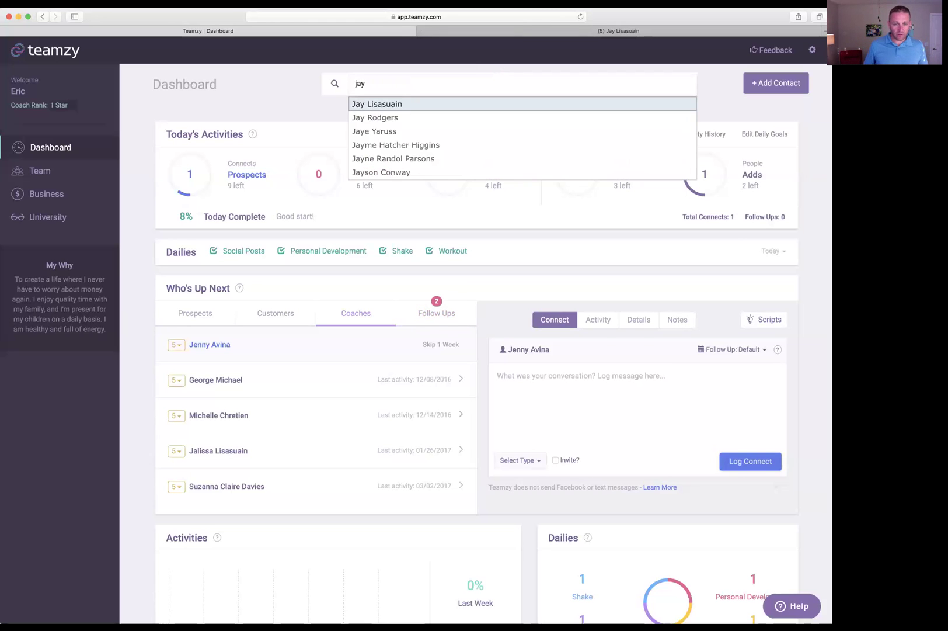
{"action": "left_click", "coordinate": [442, 103]}
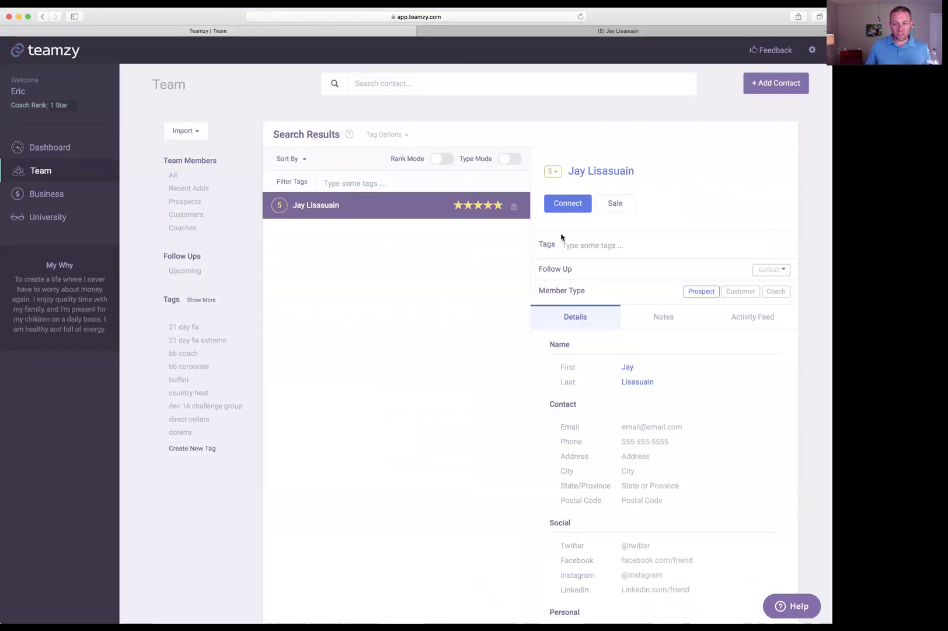
- Start a new connect on the prospect's record and mark it as an invite of type Challenge Group
{"action": "left_click", "coordinate": [567, 205]}
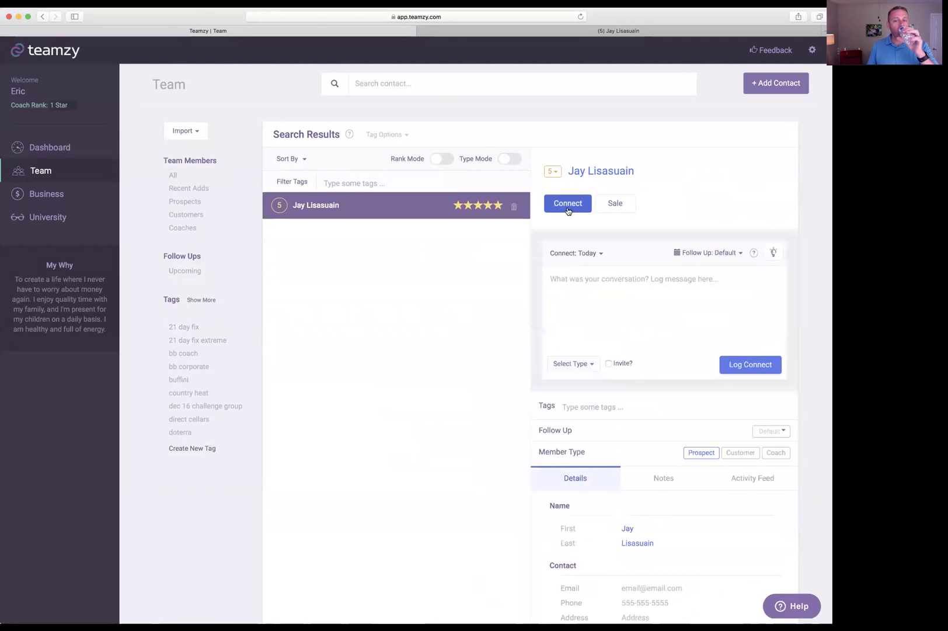
{"action": "left_click", "coordinate": [568, 209]}
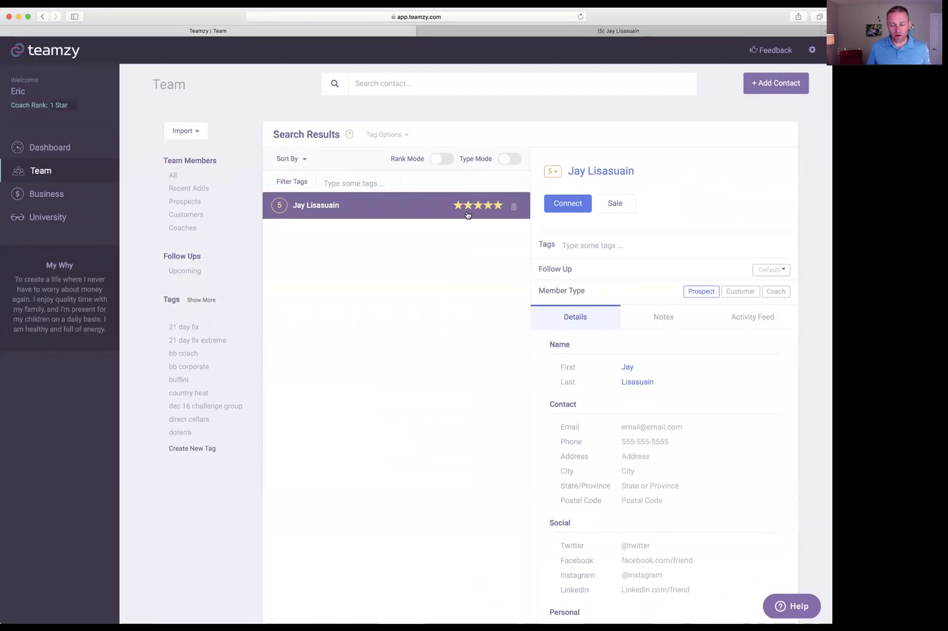
{"action": "left_click", "coordinate": [577, 204]}
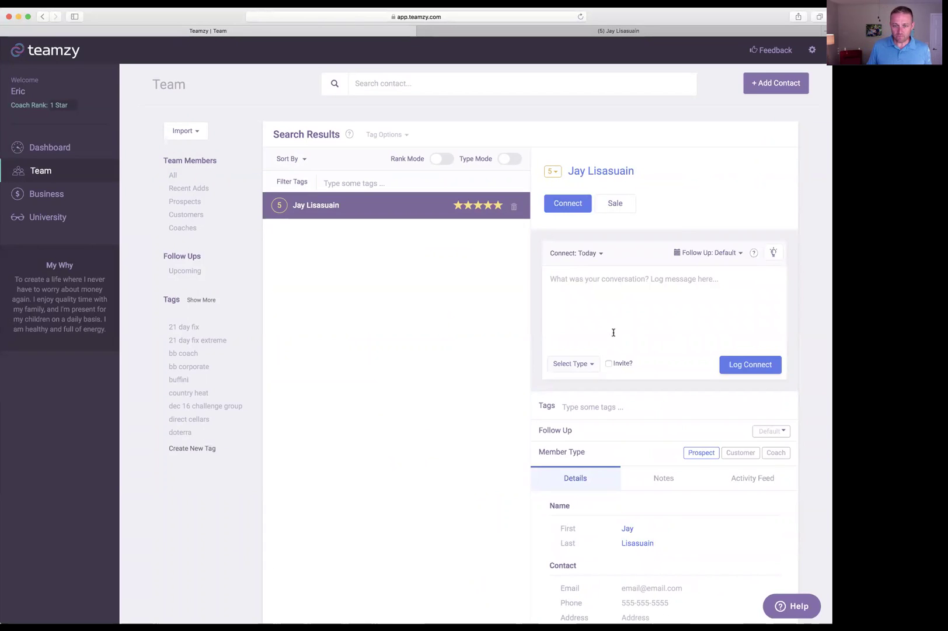
{"action": "left_click", "coordinate": [609, 364]}
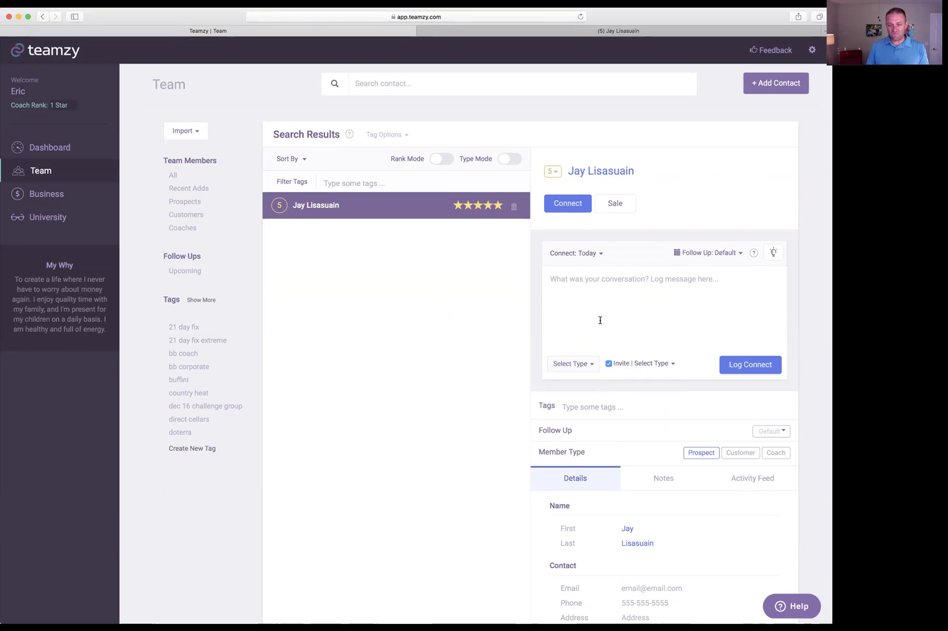
{"action": "left_click", "coordinate": [657, 362]}
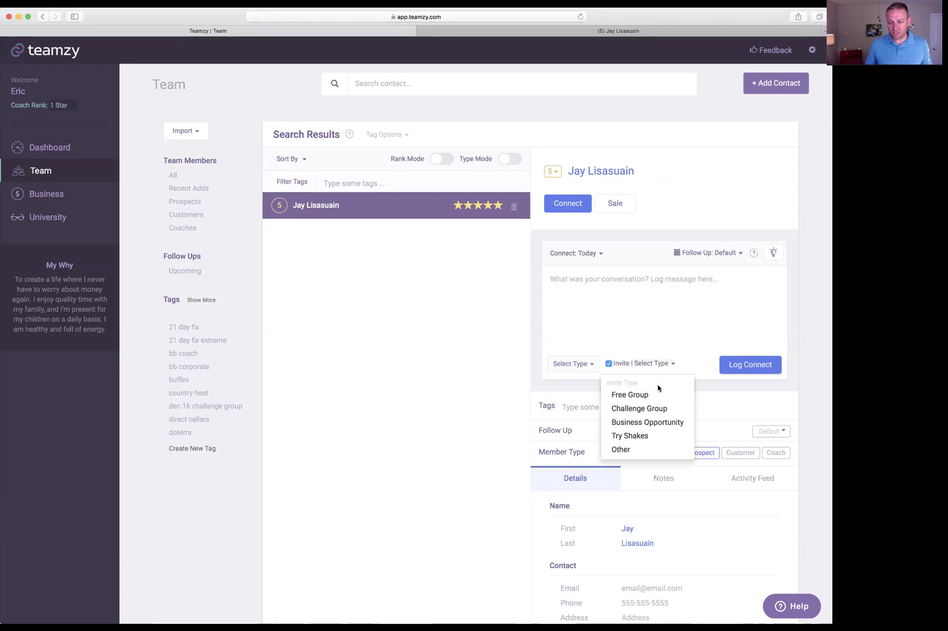
{"action": "left_click", "coordinate": [660, 409]}
- Enter "21 DF" as the conversation note and set the connect type to Email
{"action": "left_click", "coordinate": [599, 289]}
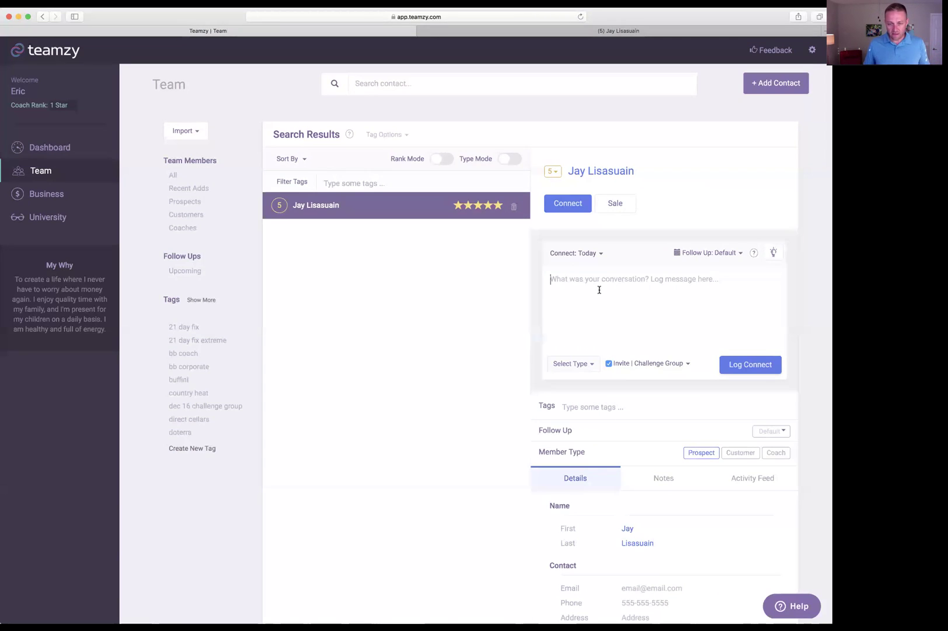
{"action": "type", "text": "21 DV"}
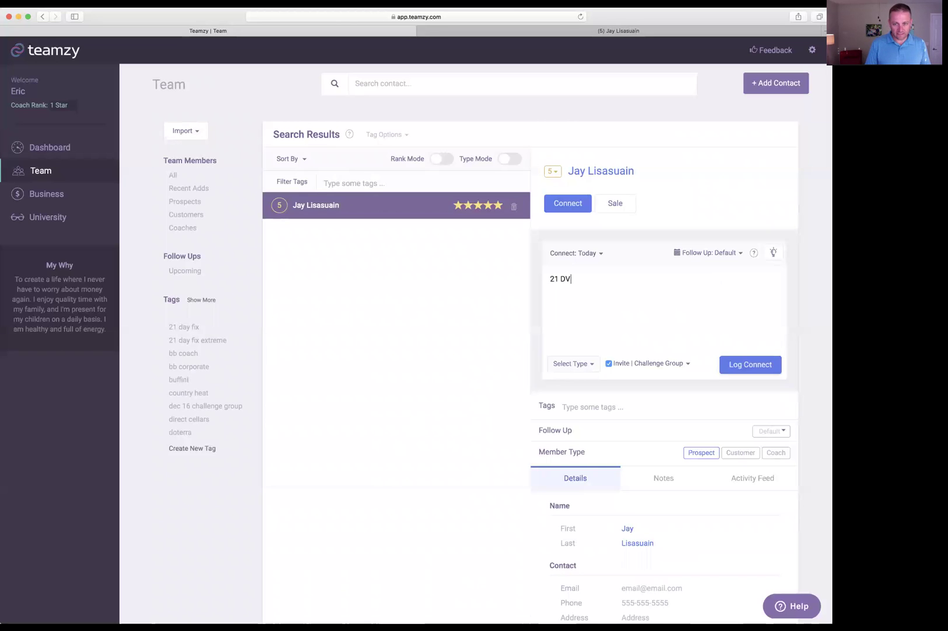
{"action": "key", "text": "BackSpace"}
{"action": "type", "text": "F"}
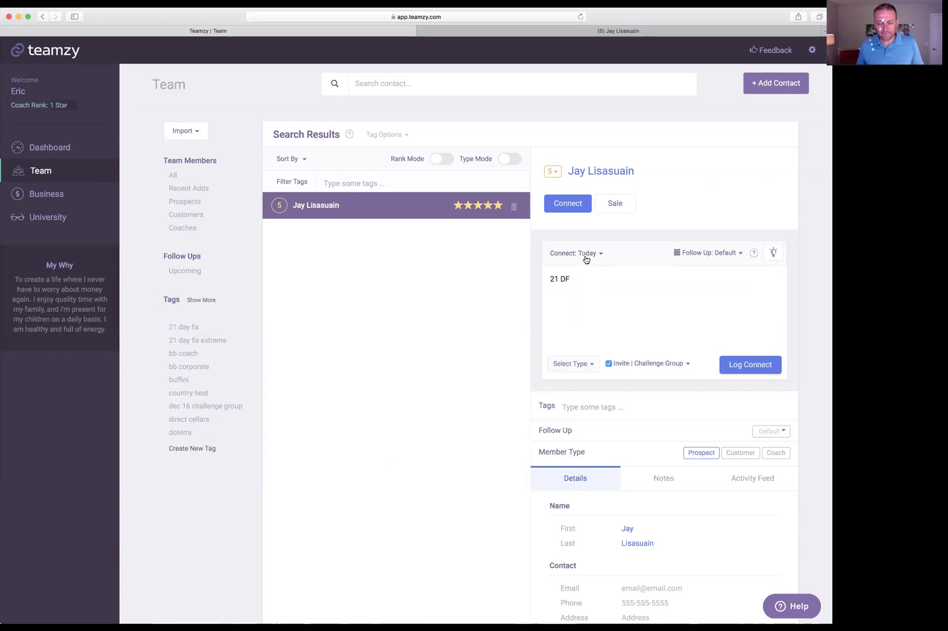
{"action": "left_click", "coordinate": [584, 364]}
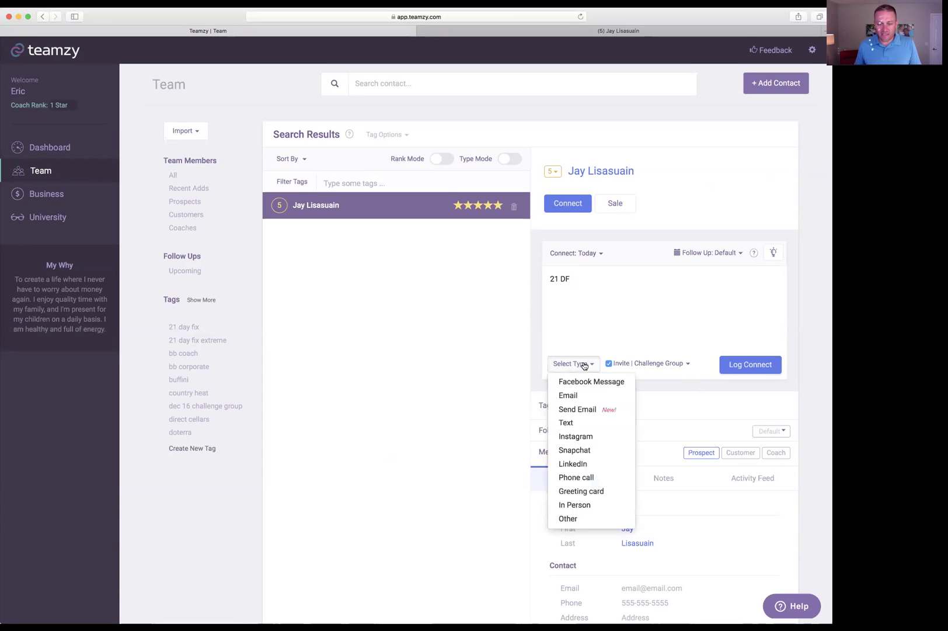
{"action": "left_click", "coordinate": [587, 402]}
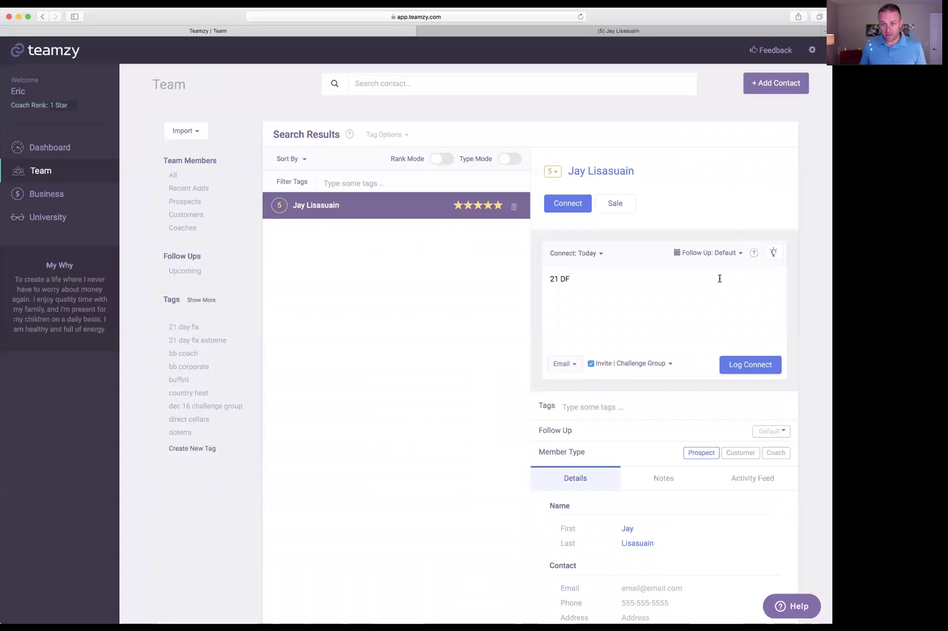
- Set the follow-up to Tomorrow and log the invite connect
{"action": "left_click", "coordinate": [721, 256]}
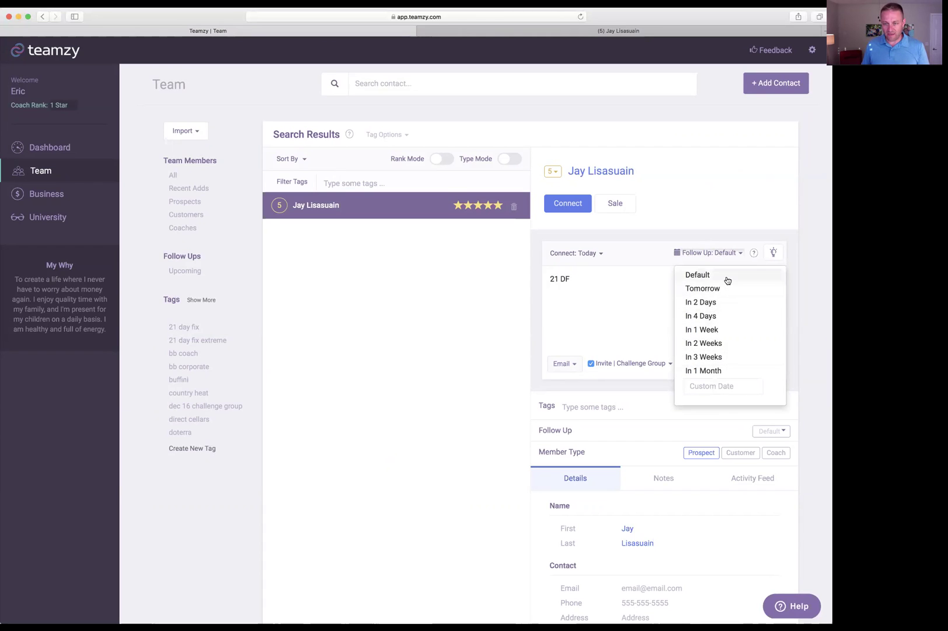
{"action": "left_click", "coordinate": [703, 288]}
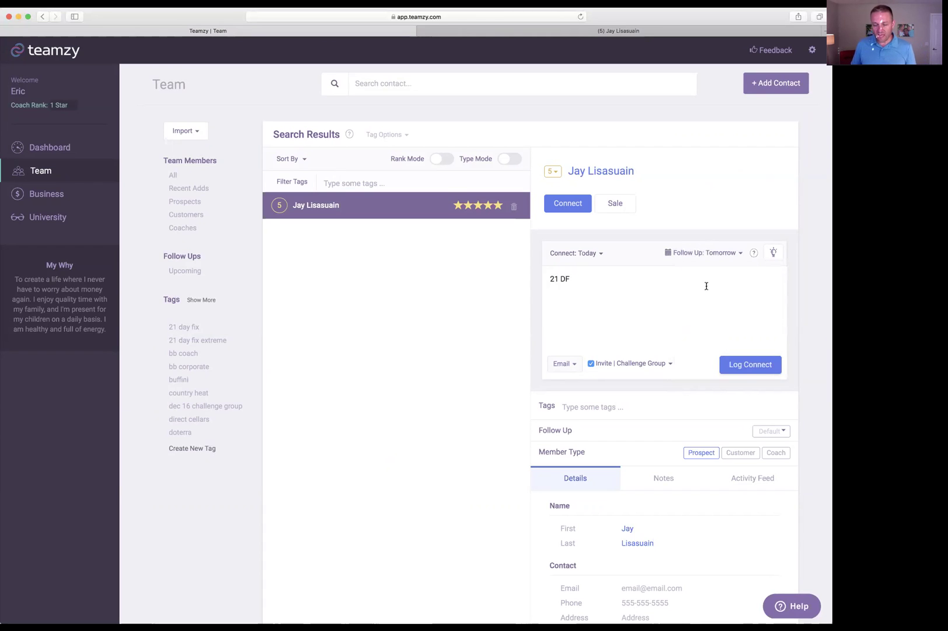
{"action": "left_click", "coordinate": [751, 365]}
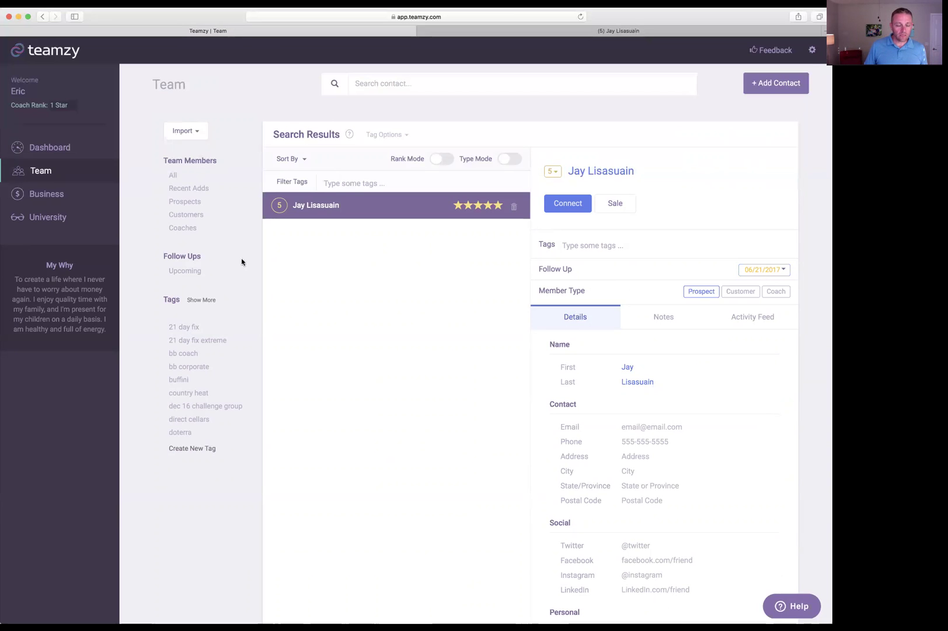
- Return to the dashboard and select the same prospect in the Follow Ups list, ready for a new connect note
{"action": "left_click", "coordinate": [57, 151]}
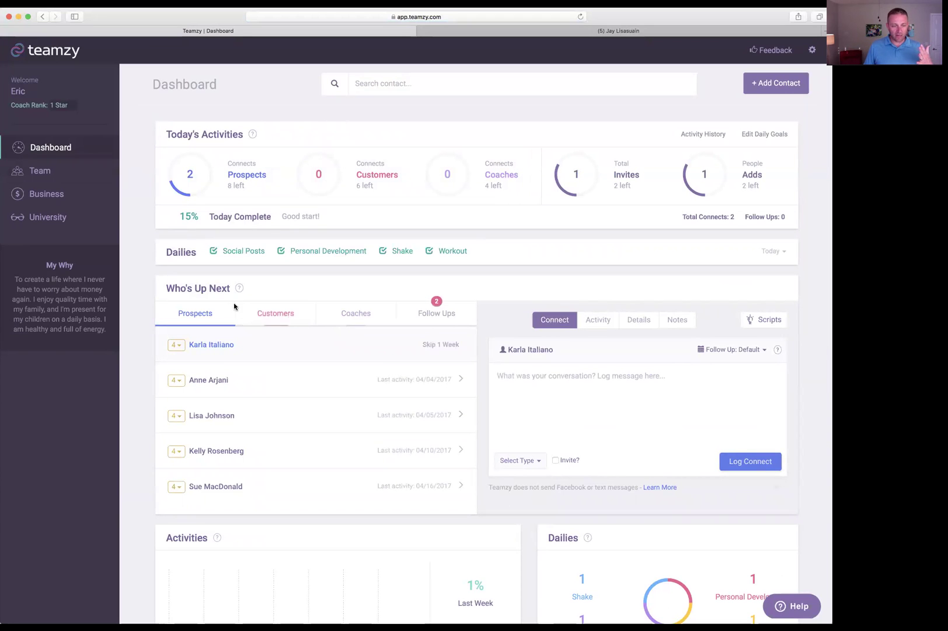
{"action": "left_click", "coordinate": [413, 321]}
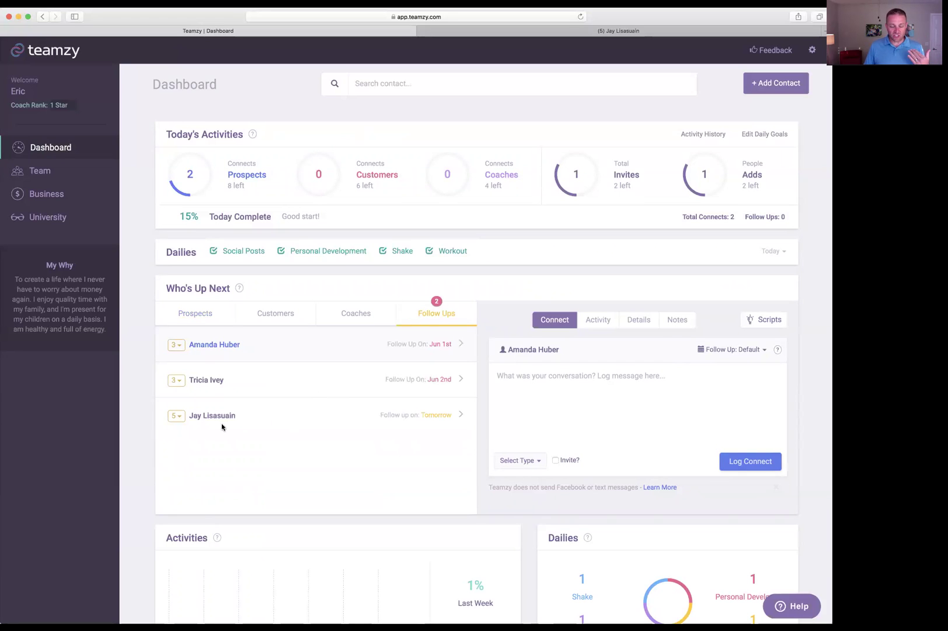
{"action": "left_click", "coordinate": [204, 417]}
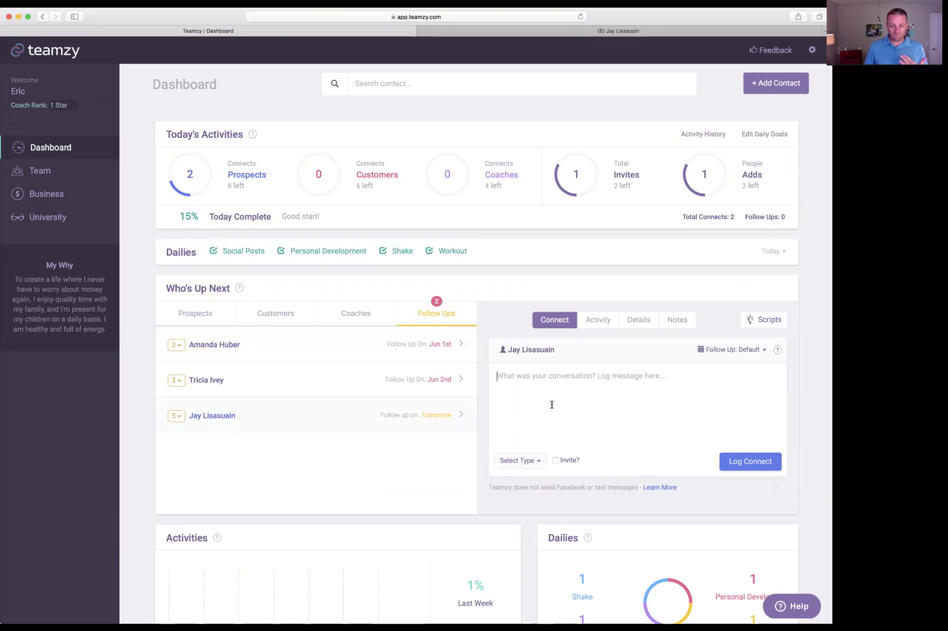
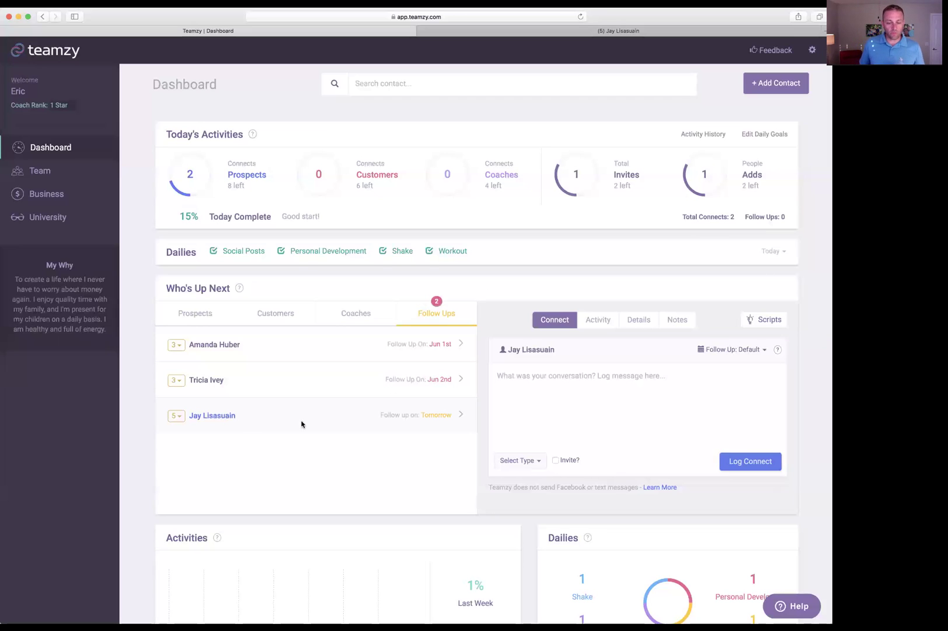
{"action": "left_click", "coordinate": [670, 413]}
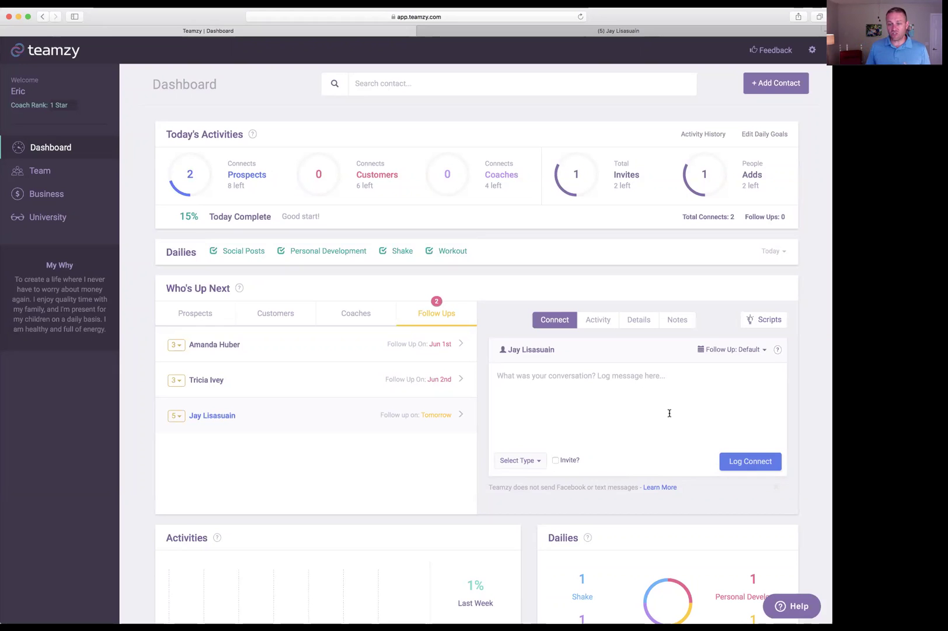
- Copy the "Follow Up 1" Facebook script from Script Ideas and close the scripts
{"action": "left_click", "coordinate": [753, 321]}
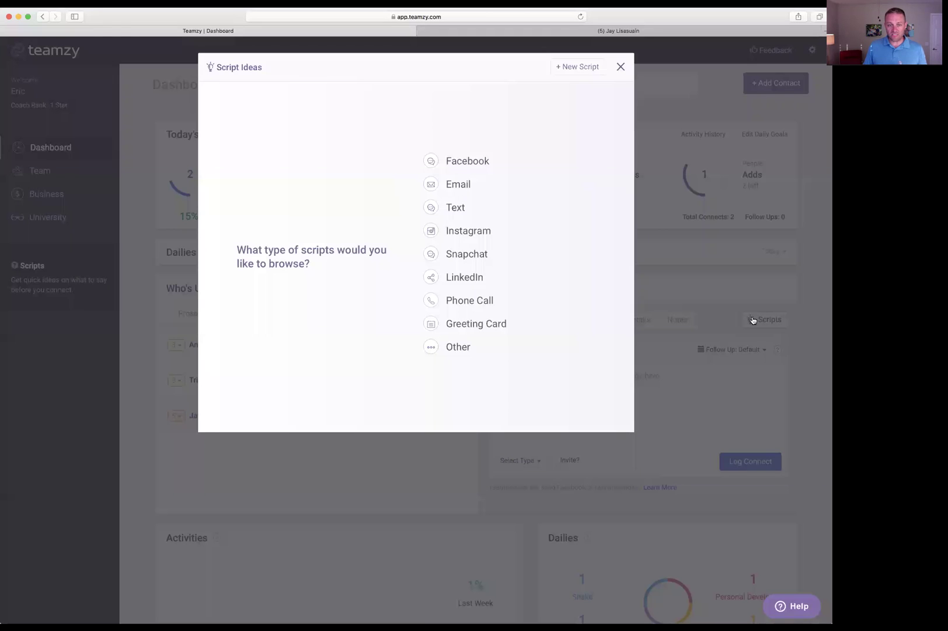
{"action": "left_click", "coordinate": [468, 162]}
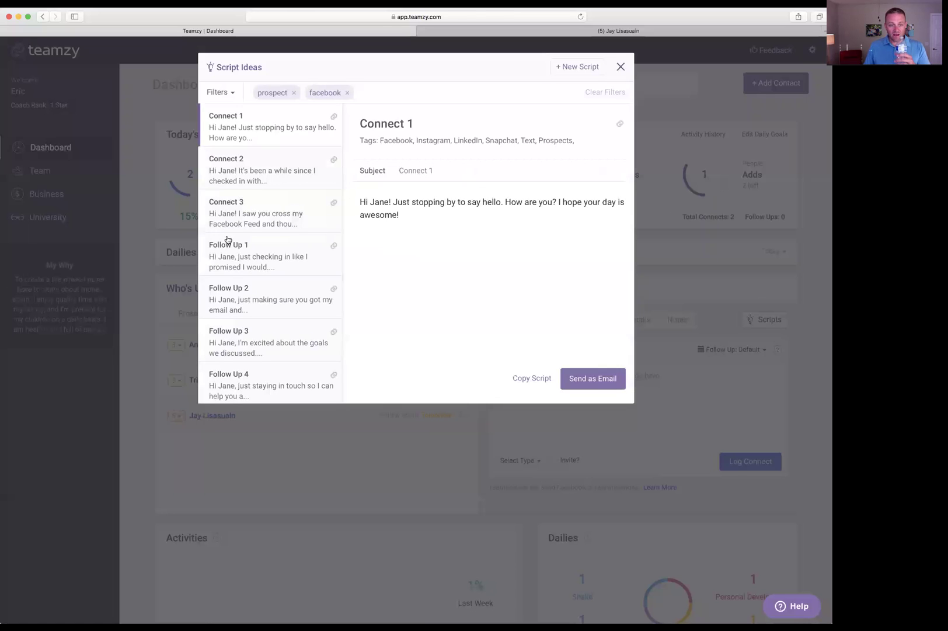
{"action": "left_click", "coordinate": [248, 252]}
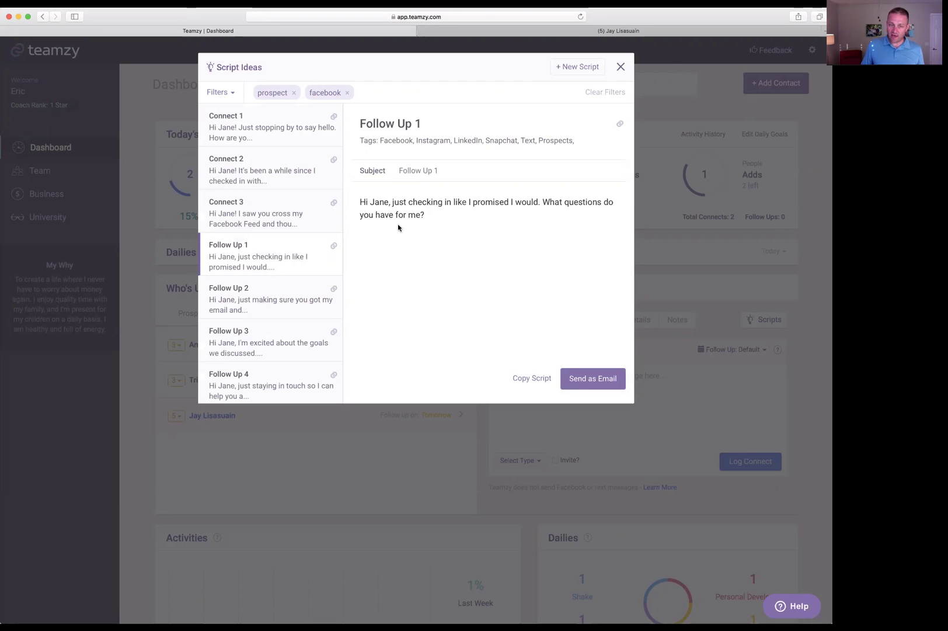
{"action": "left_click", "coordinate": [541, 379]}
{"action": "left_click", "coordinate": [621, 67]}
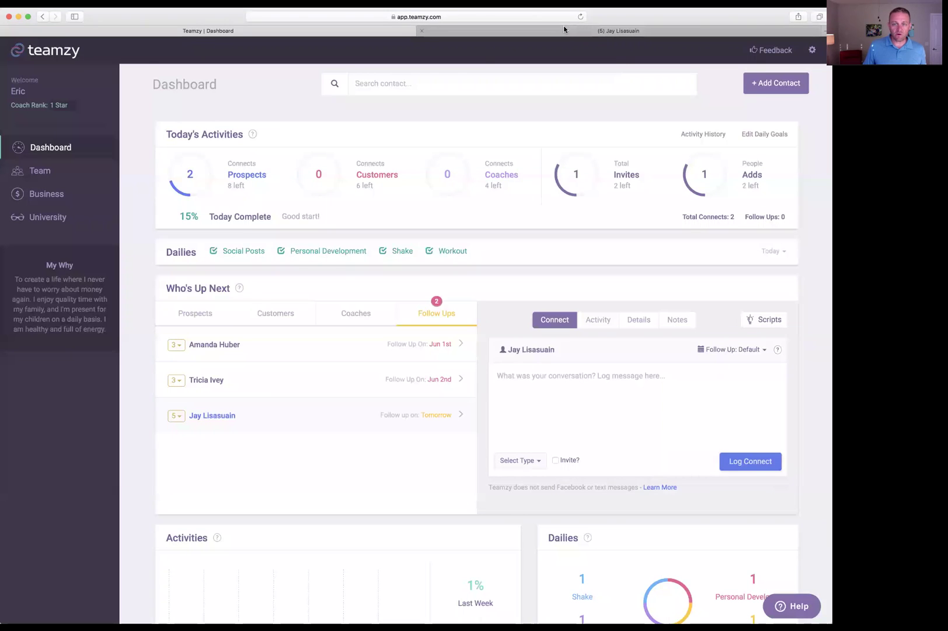
- Switch to Facebook, paste the script into the prospect's chat, replace the placeholder name with the prospect's first name, and send it
{"action": "left_click", "coordinate": [597, 32]}
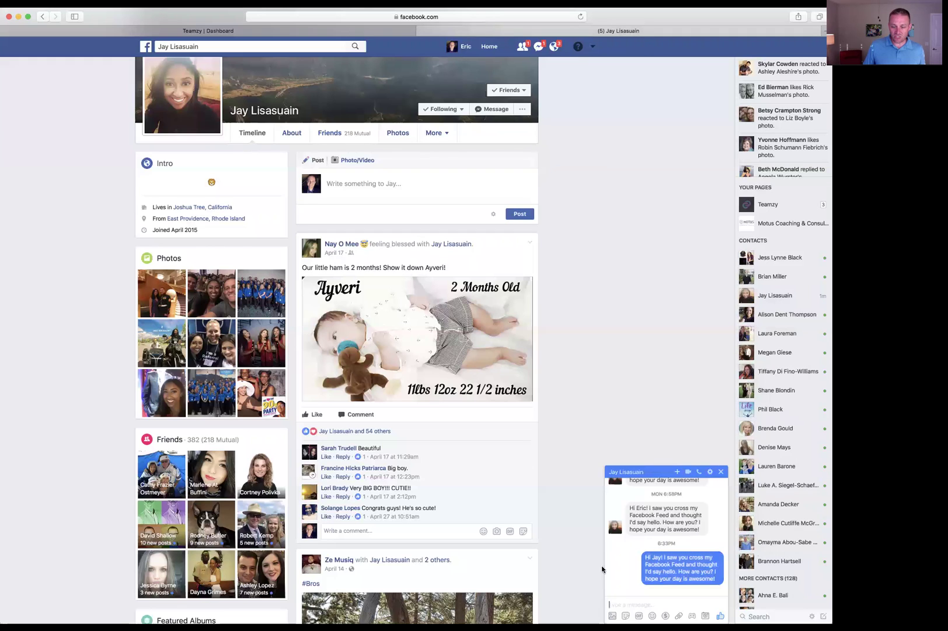
{"action": "right_click", "coordinate": [618, 601]}
{"action": "left_click", "coordinate": [635, 555]}
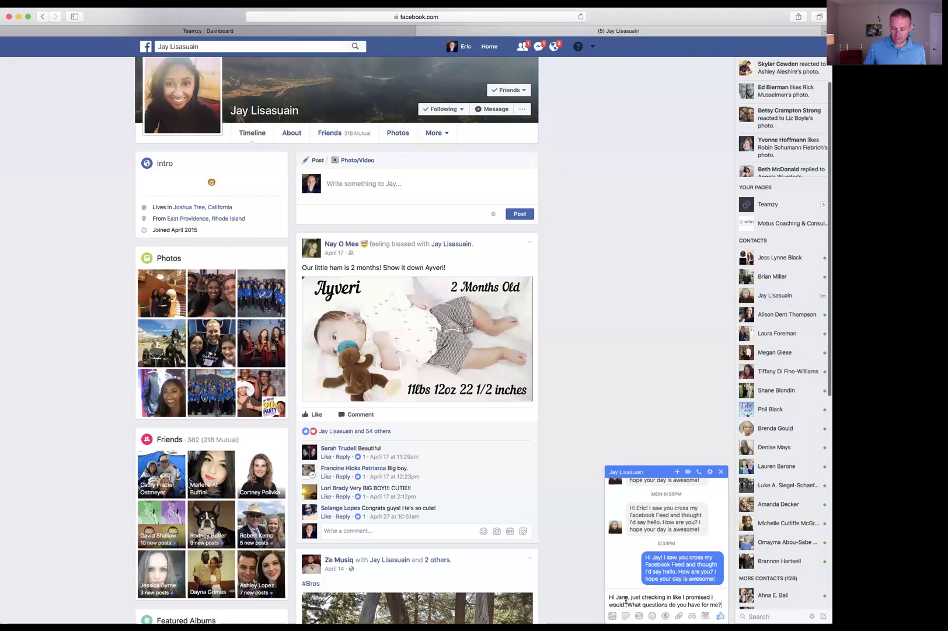
{"action": "left_click", "coordinate": [626, 596]}
{"action": "key", "text": "BackSpace"}
{"action": "key", "text": "BackSpace"}
{"action": "type", "text": "y"}
{"action": "key", "text": "Return"}
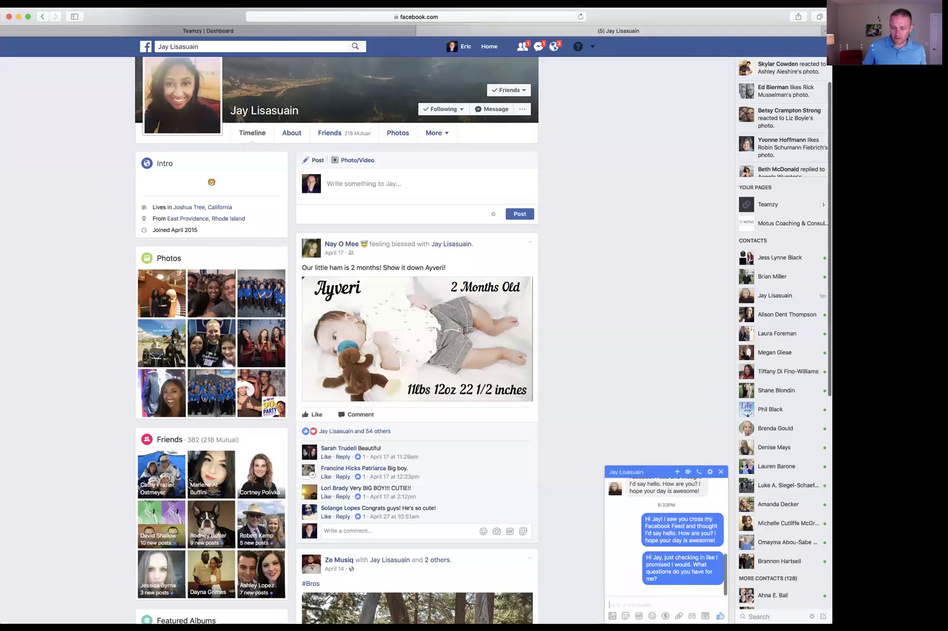
- Copy the sent follow-up message from the chat and paste it into the prospect's connect note in Teamzy
{"action": "left_click_drag", "start_coordinate": [647, 557], "coordinate": [663, 578]}
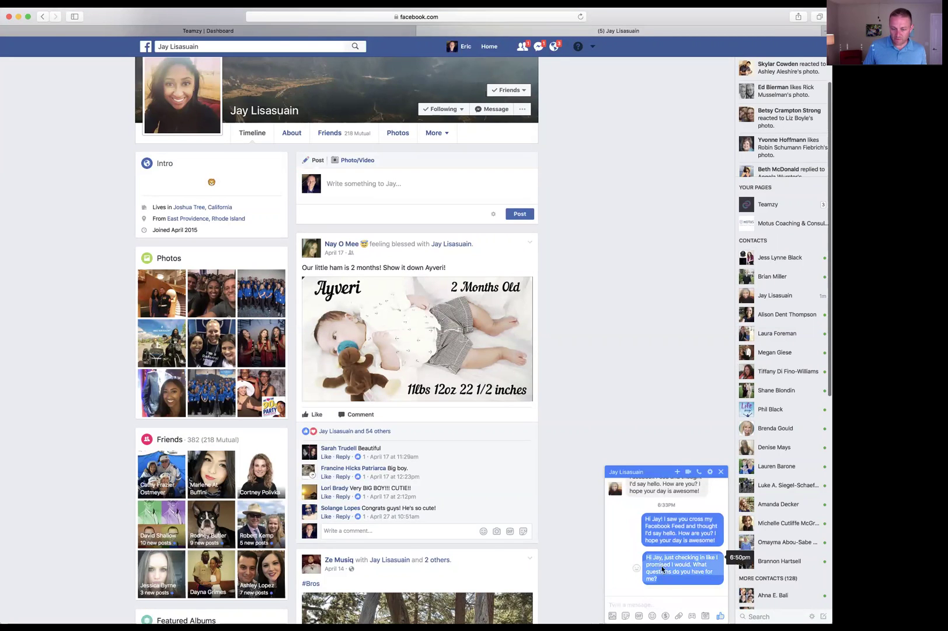
{"action": "right_click", "coordinate": [661, 565]}
{"action": "left_click", "coordinate": [701, 553]}
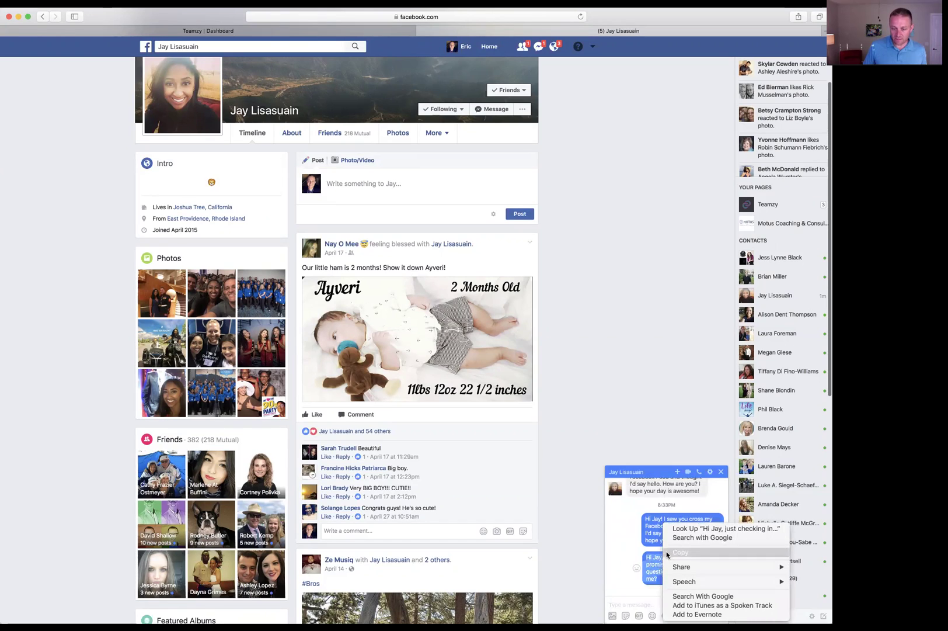
{"action": "left_click", "coordinate": [222, 32]}
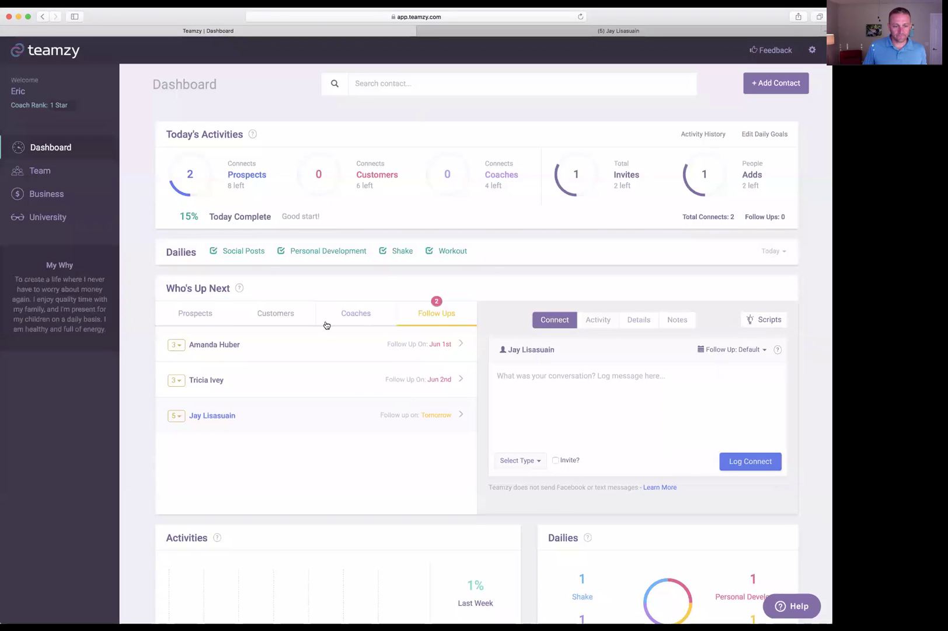
{"action": "right_click", "coordinate": [546, 377]}
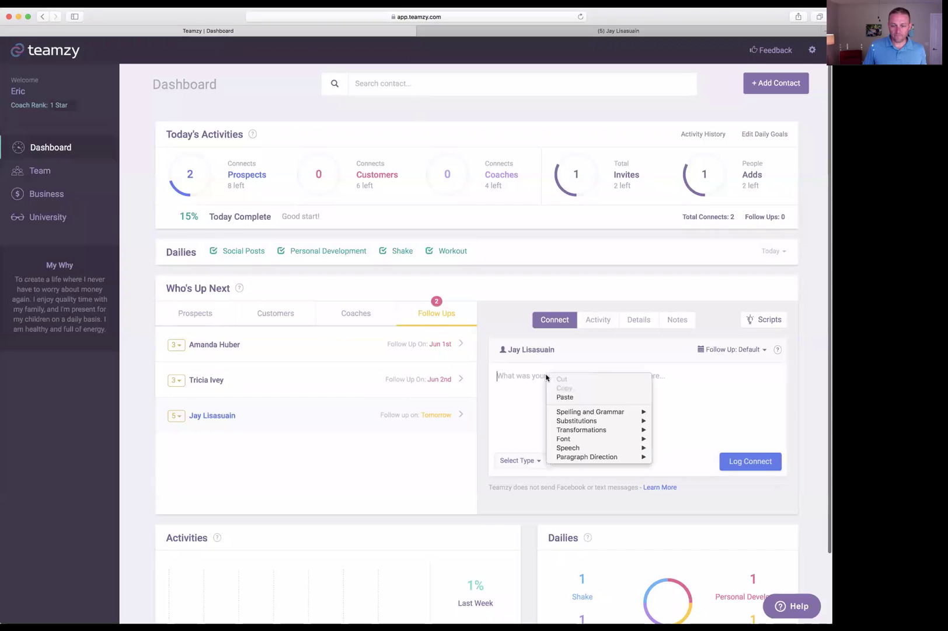
{"action": "left_click", "coordinate": [554, 397]}
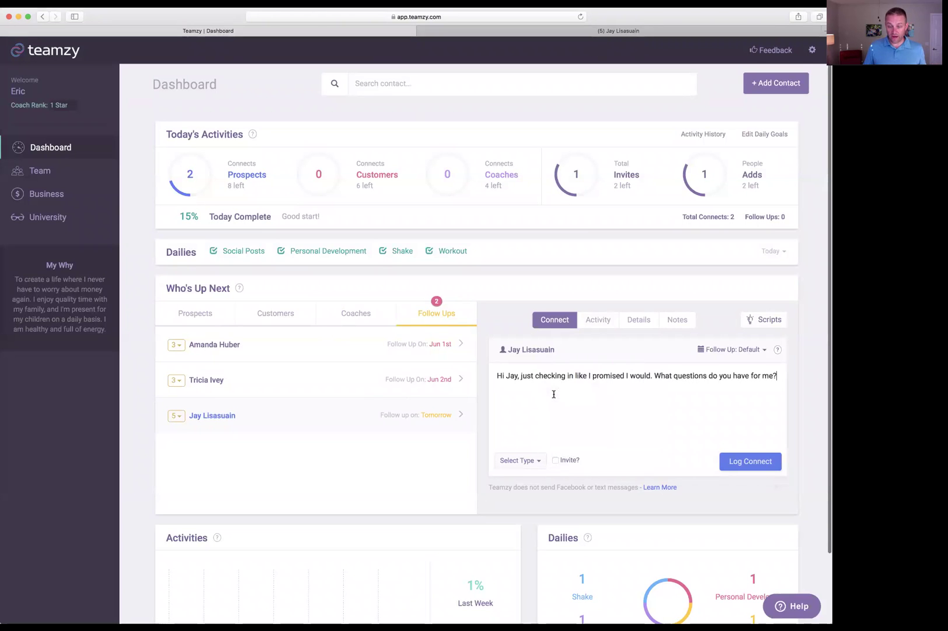
- Set the connect type to Facebook Message and the follow-up to Tomorrow, and log the connect
{"action": "left_click", "coordinate": [538, 462]}
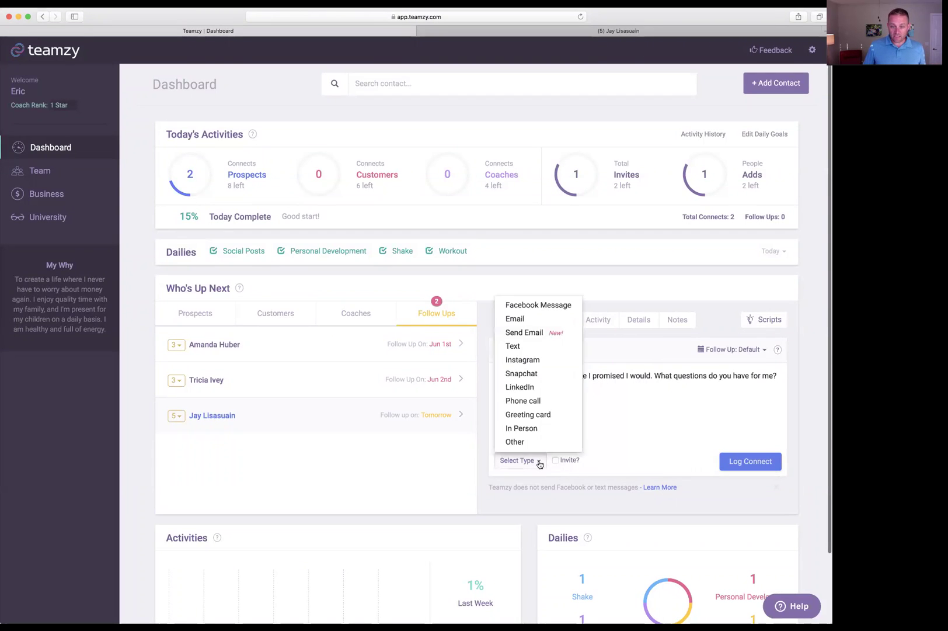
{"action": "left_click", "coordinate": [528, 306]}
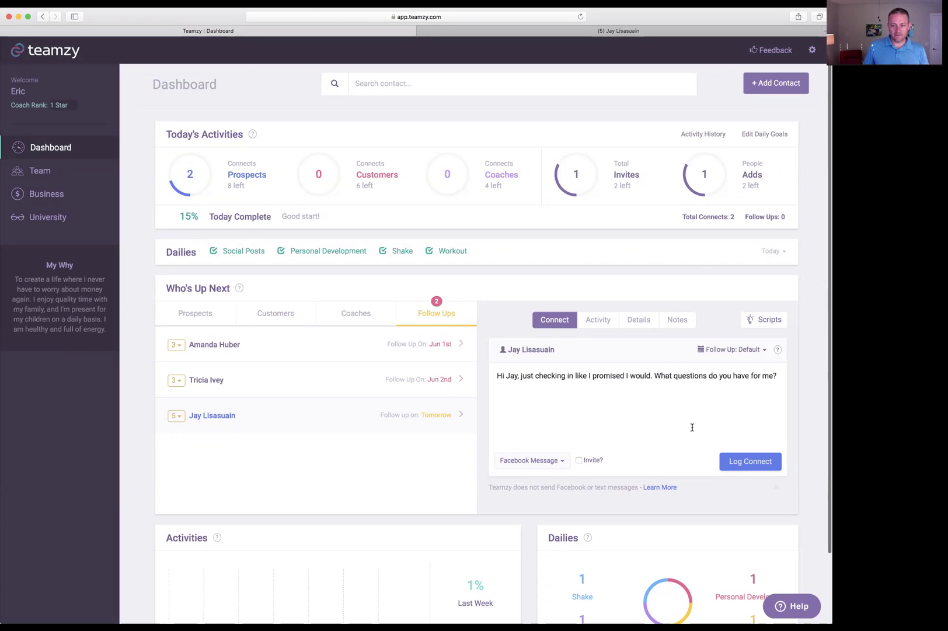
{"action": "left_click", "coordinate": [757, 350]}
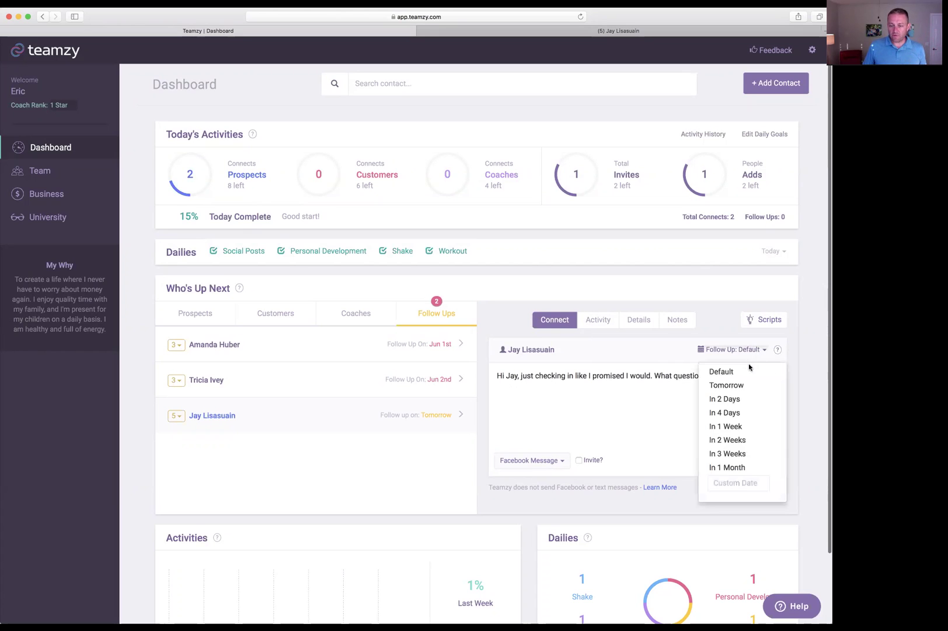
{"action": "left_click", "coordinate": [727, 385]}
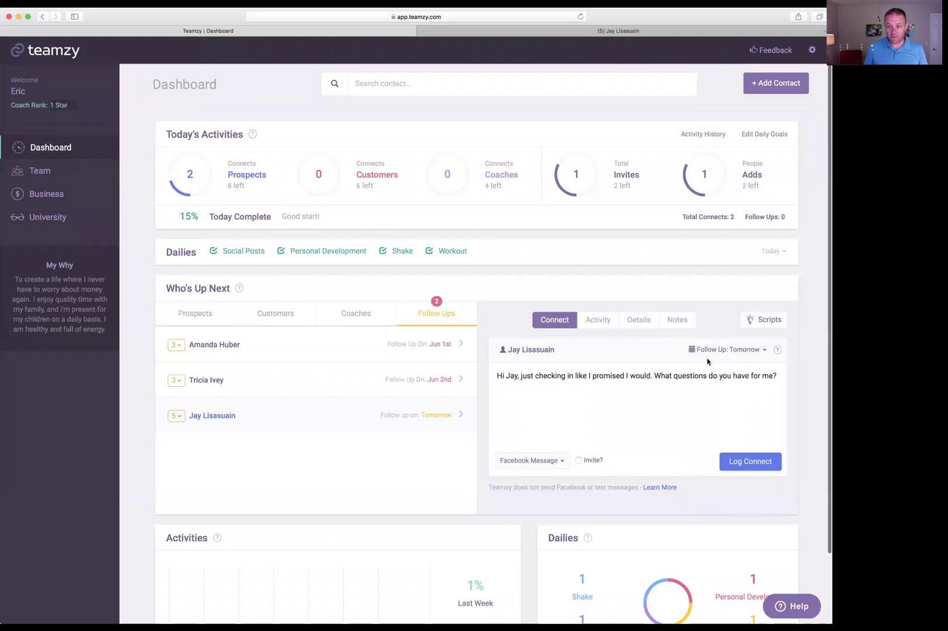
{"action": "left_click", "coordinate": [736, 462]}
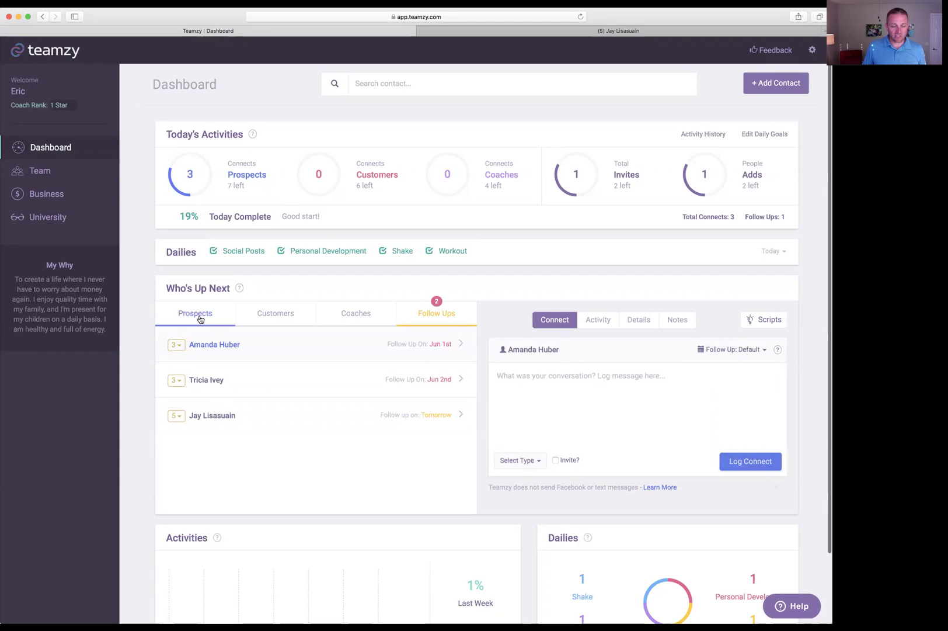
- Open the prospect with tomorrow's follow-up in the Follow Ups list and review their logged activity
{"action": "left_click", "coordinate": [442, 312]}
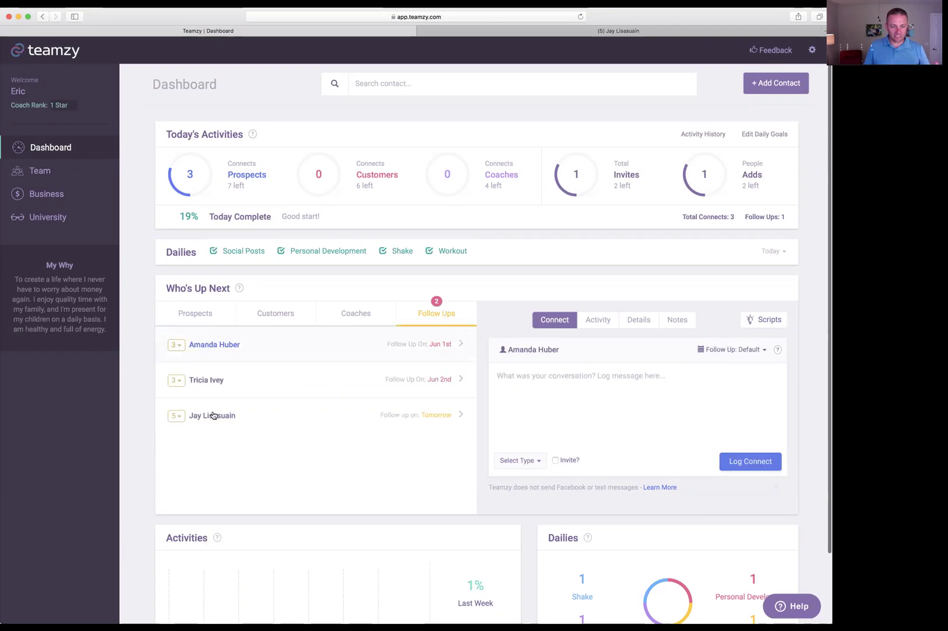
{"action": "left_click", "coordinate": [213, 415]}
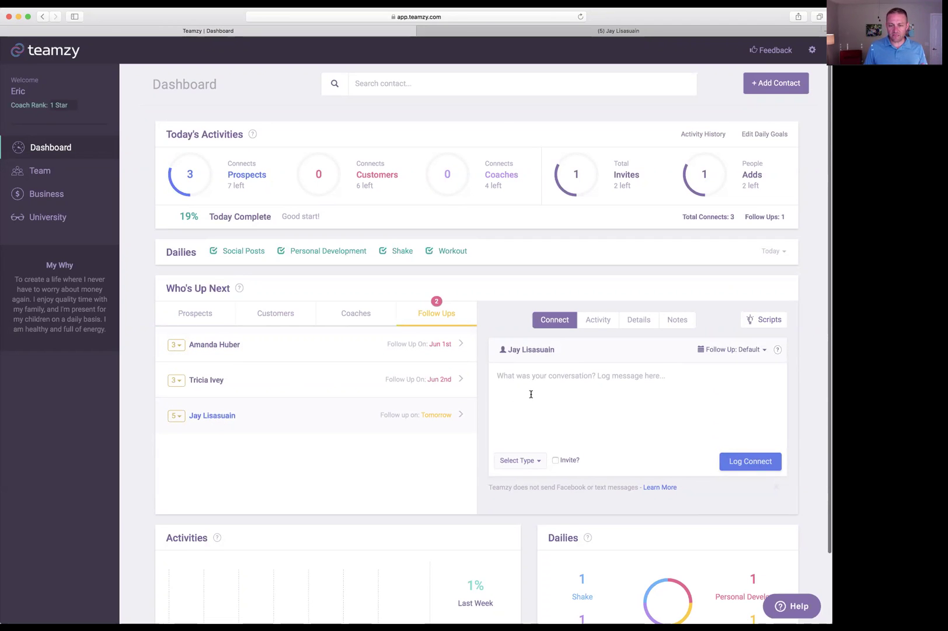
{"action": "left_click", "coordinate": [595, 324]}
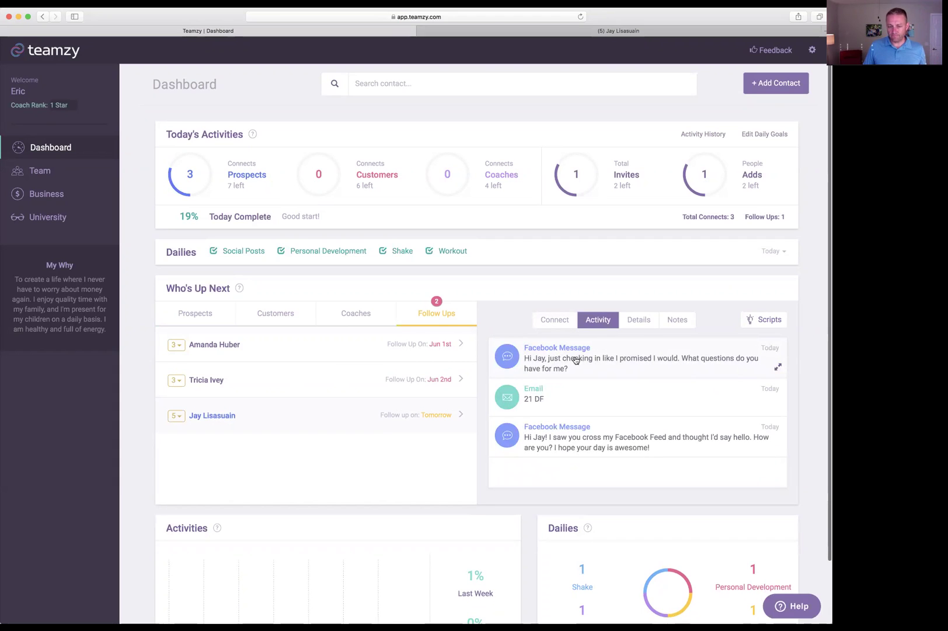
{"action": "left_click", "coordinate": [555, 324]}
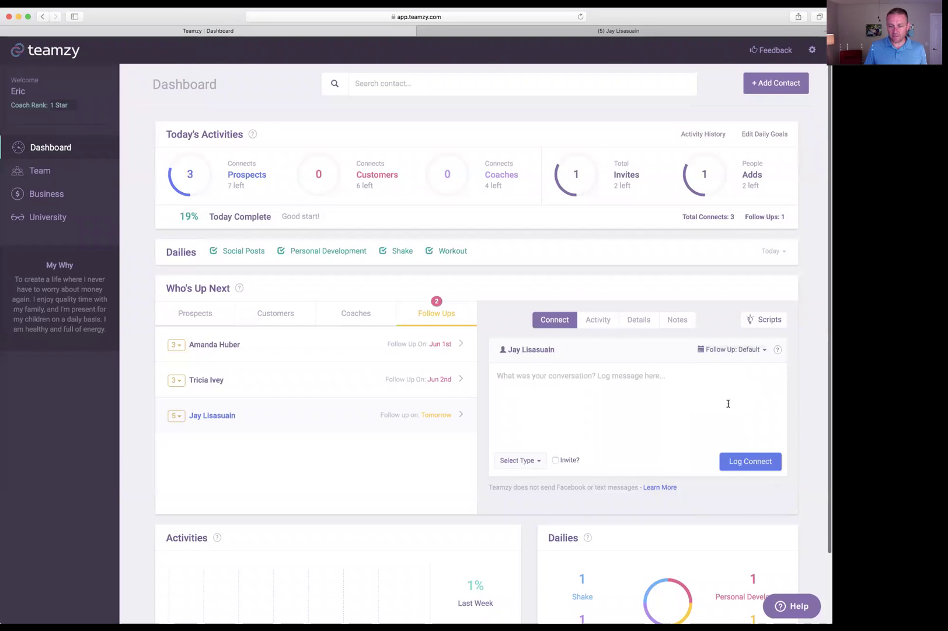
- Browse the Facebook prospect scripts Follow Up 2 through Follow Up 5 in Script Ideas, and close the scripts
{"action": "left_click", "coordinate": [762, 319]}
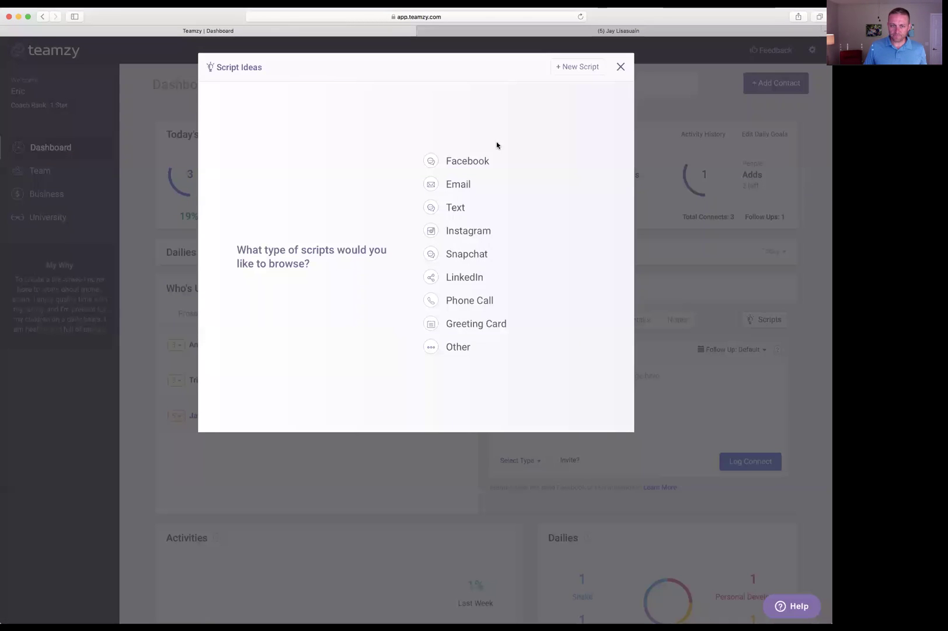
{"action": "left_click", "coordinate": [469, 161]}
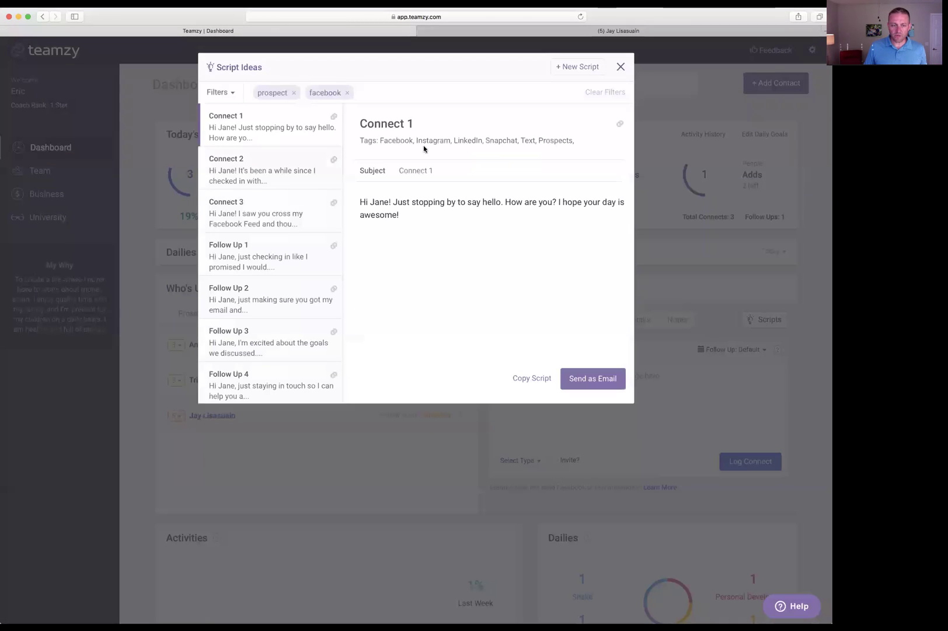
{"action": "left_click", "coordinate": [255, 304]}
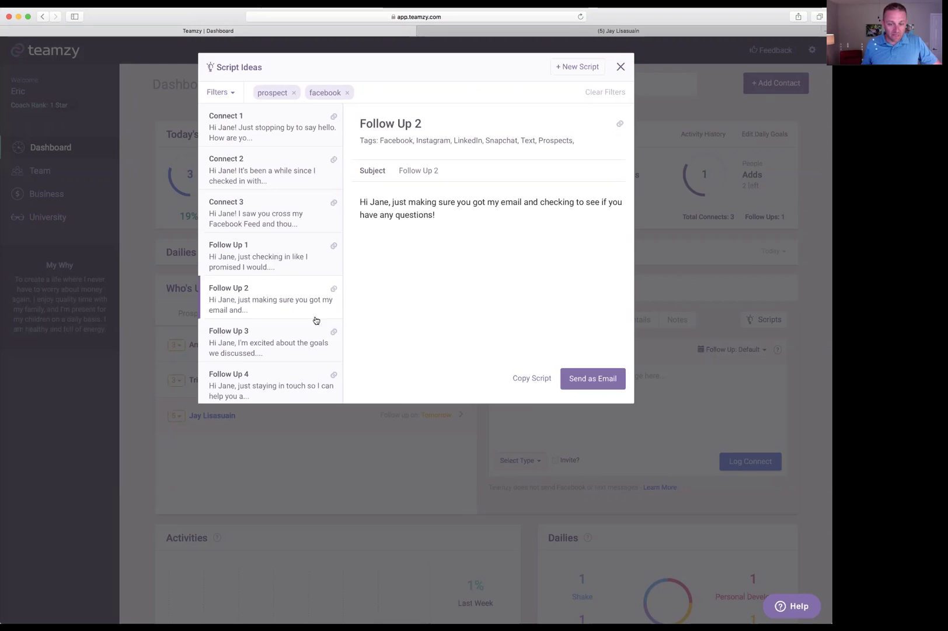
{"action": "left_click", "coordinate": [275, 342]}
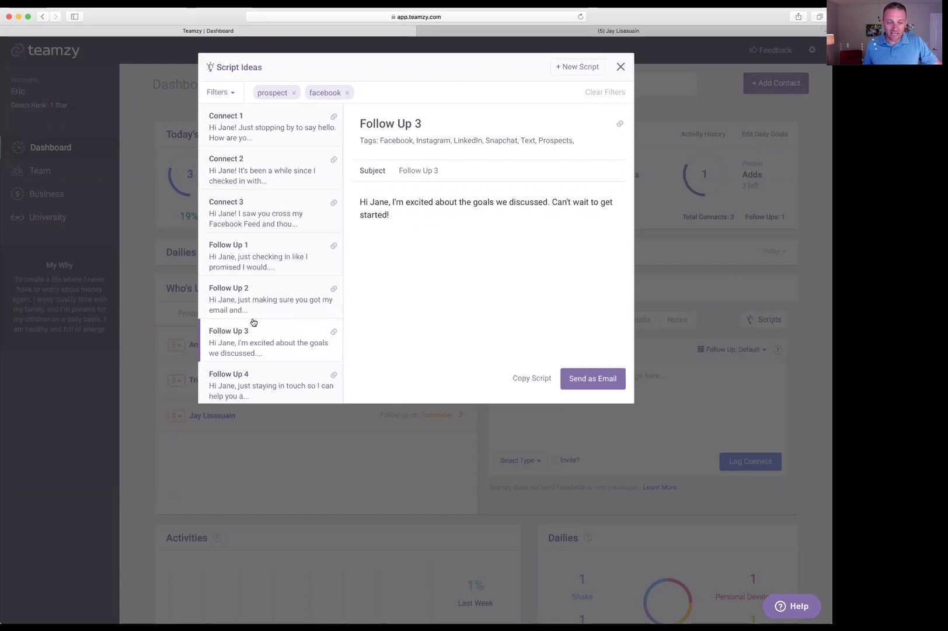
{"action": "scroll", "coordinate": [252, 327], "scroll_direction": "down", "scroll_amount": 4}
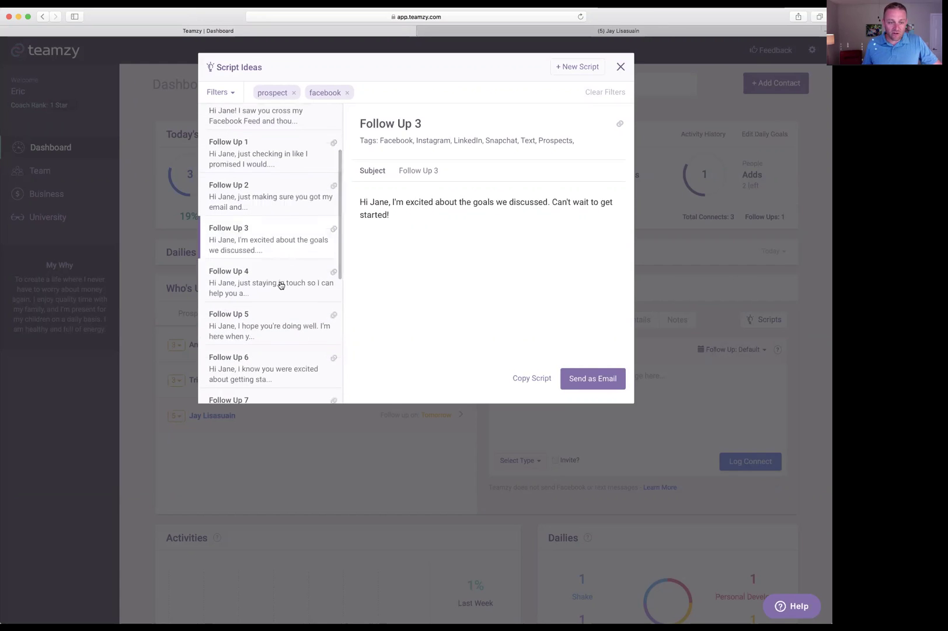
{"action": "left_click", "coordinate": [280, 285]}
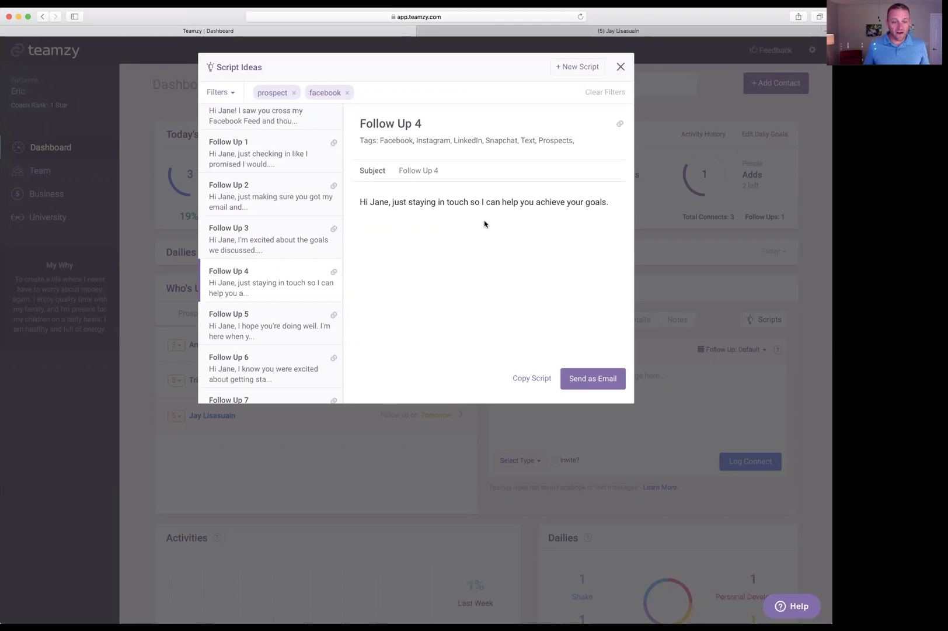
{"action": "left_click", "coordinate": [248, 329]}
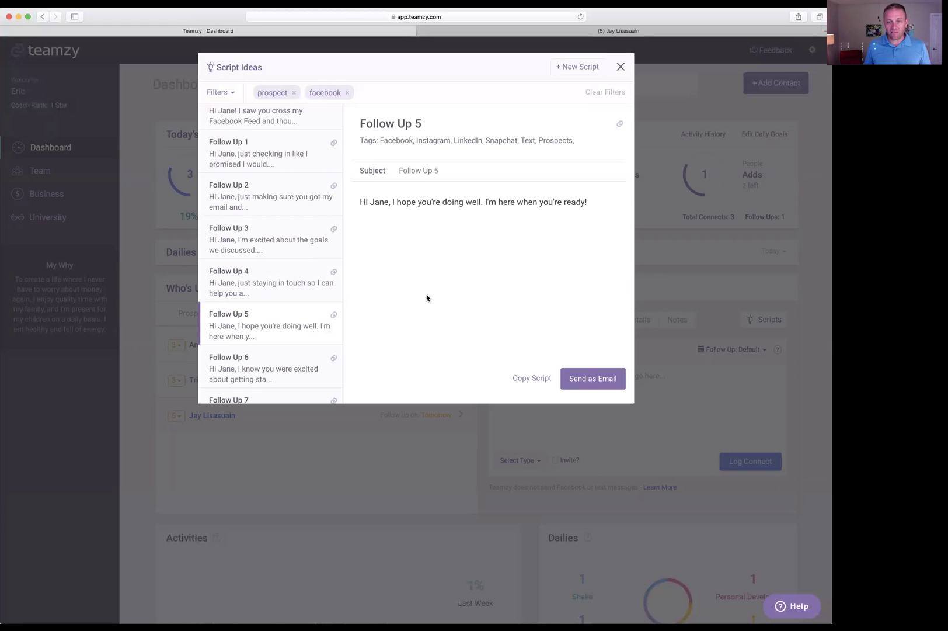
{"action": "left_click", "coordinate": [620, 67]}
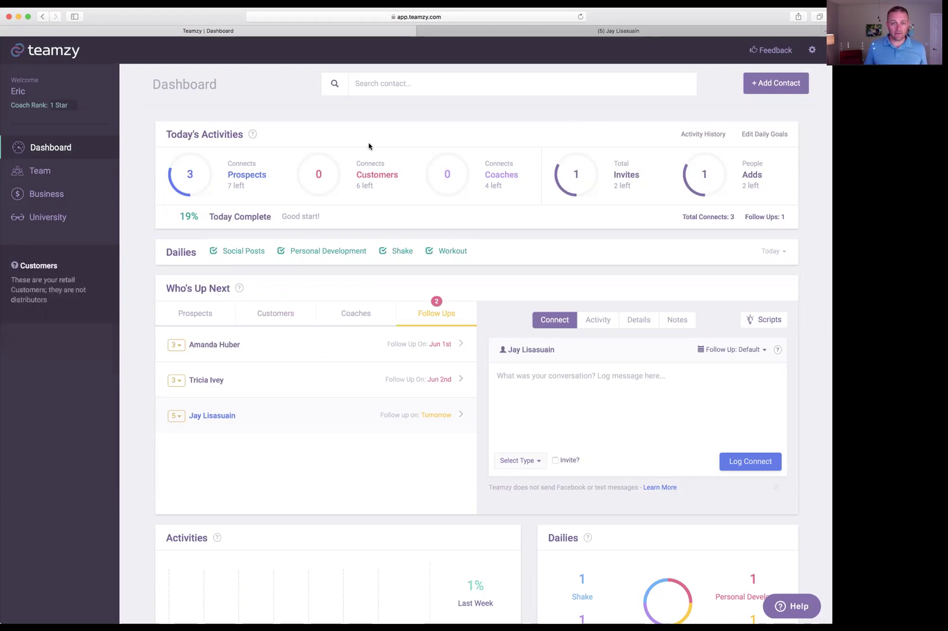
- Search for the prospect by first name, open their contact record, and save a Challenge Pack sale for them
{"action": "left_click", "coordinate": [364, 92]}
{"action": "type", "text": "jay"}
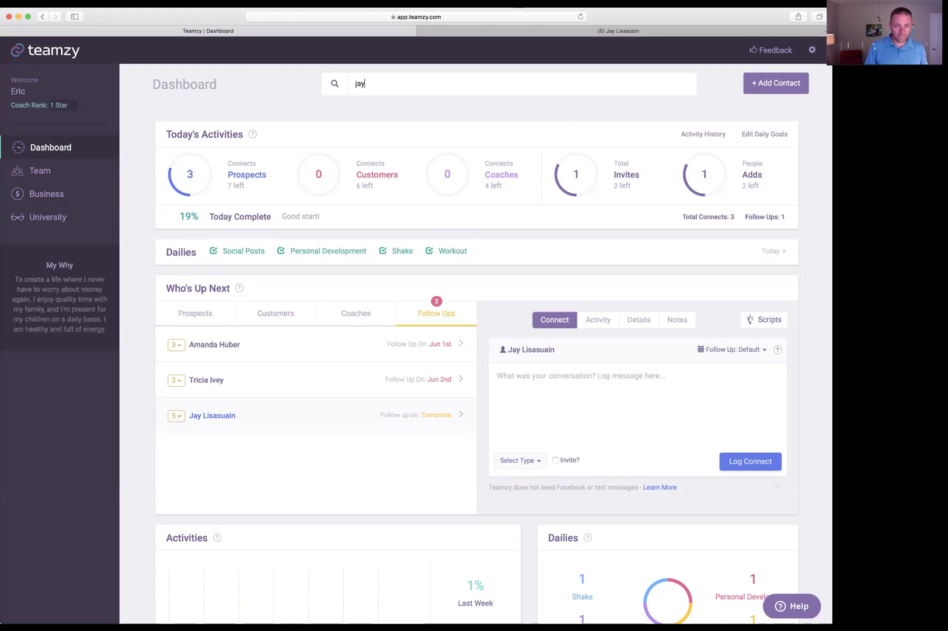
{"action": "left_click", "coordinate": [383, 105]}
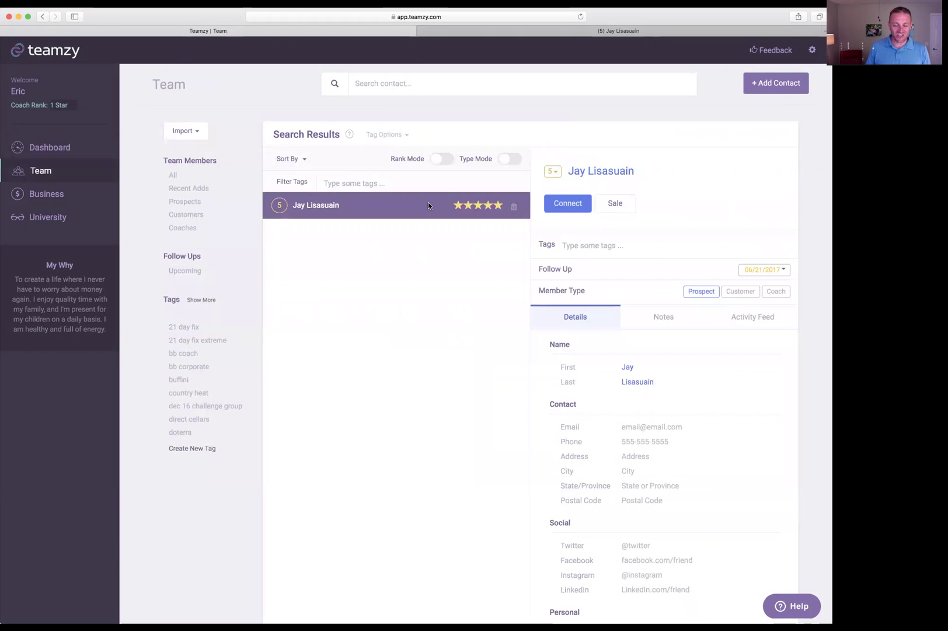
{"action": "left_click", "coordinate": [626, 211]}
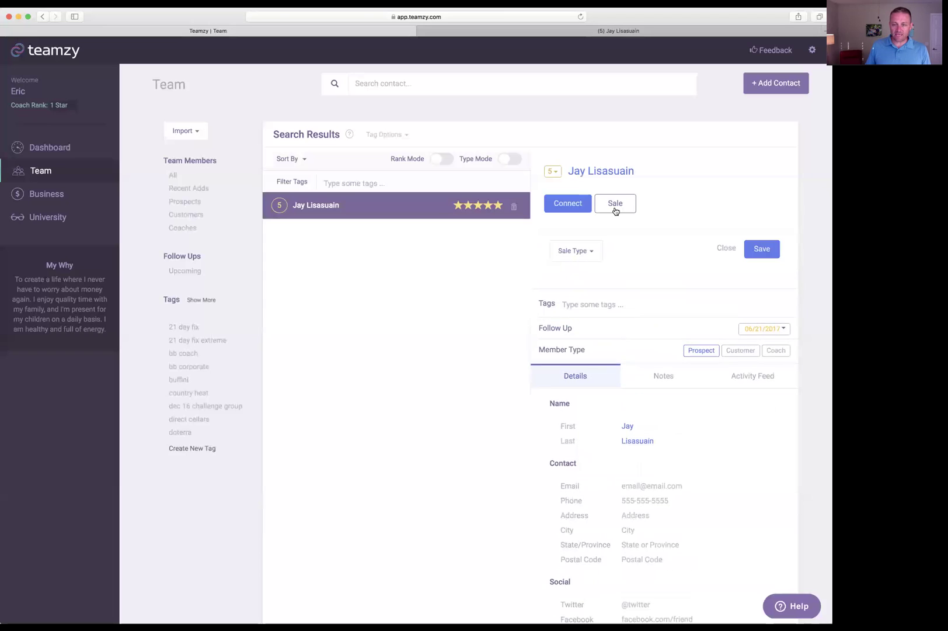
{"action": "left_click", "coordinate": [586, 251]}
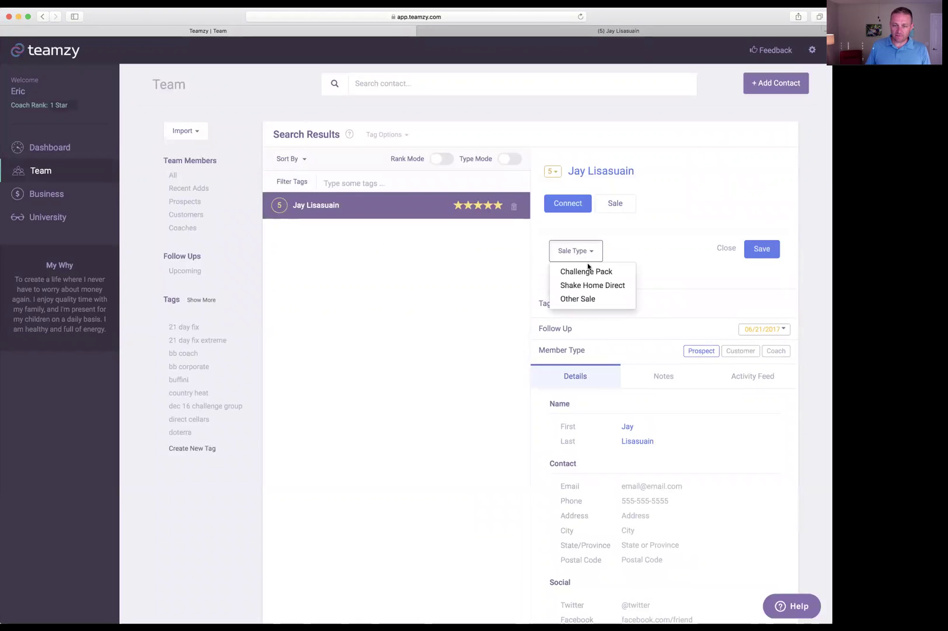
{"action": "left_click", "coordinate": [587, 272]}
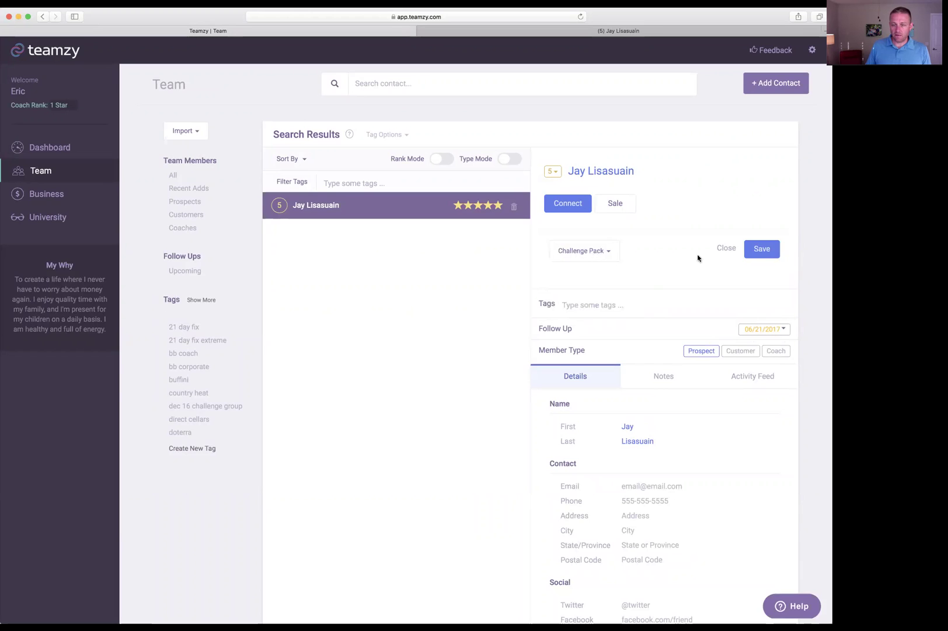
{"action": "left_click", "coordinate": [762, 251]}
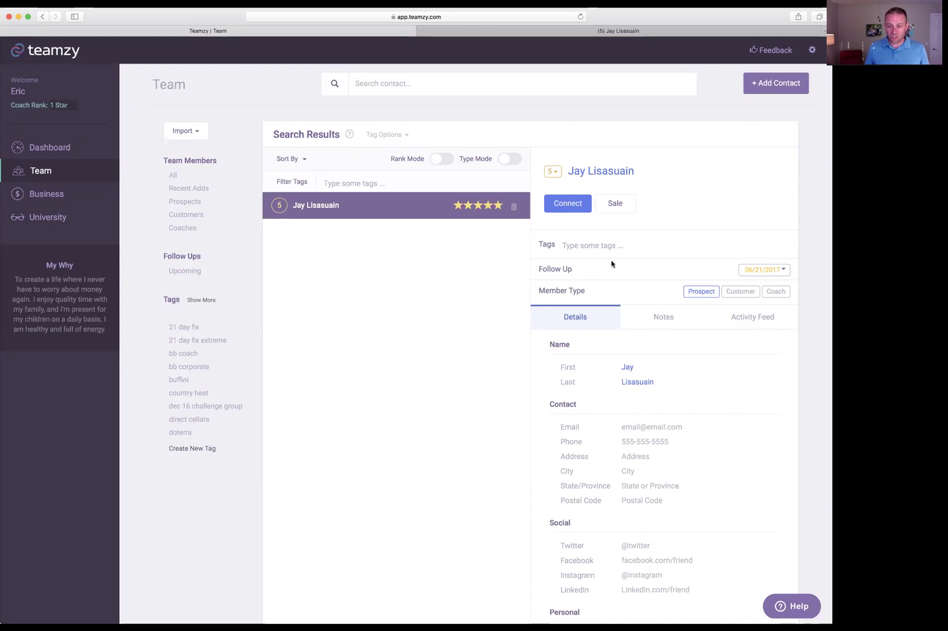
- Change the contact's member type to Coach and set the coach type to PS Coach
{"action": "scroll", "coordinate": [643, 270], "scroll_direction": "down", "scroll_amount": 1}
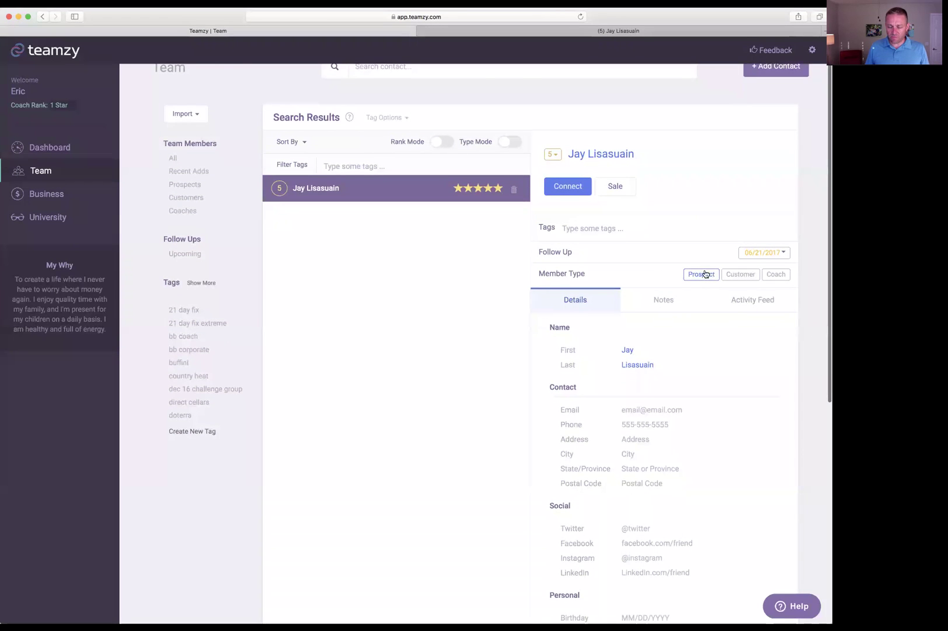
{"action": "left_click", "coordinate": [781, 281]}
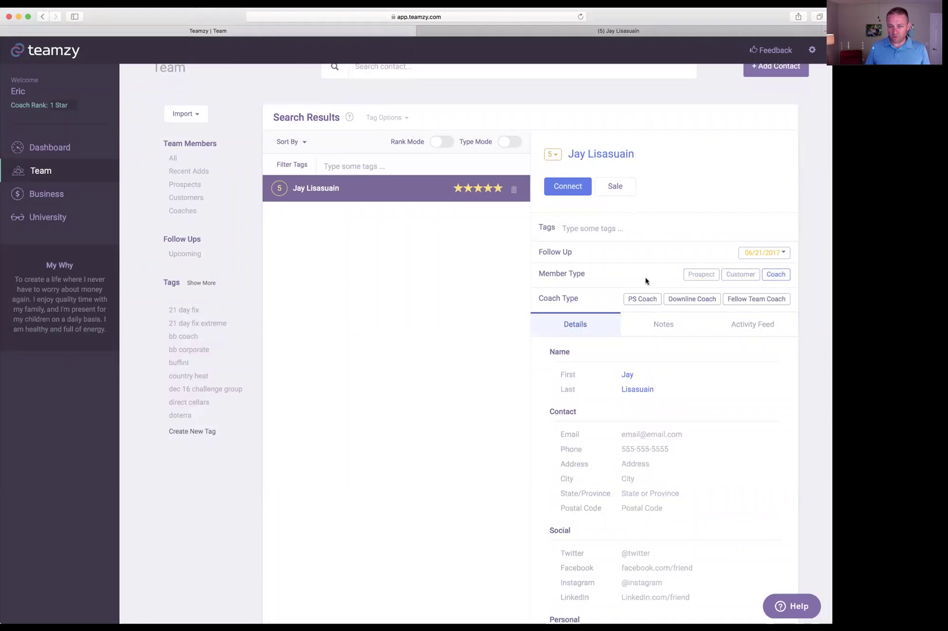
{"action": "left_click", "coordinate": [643, 299]}
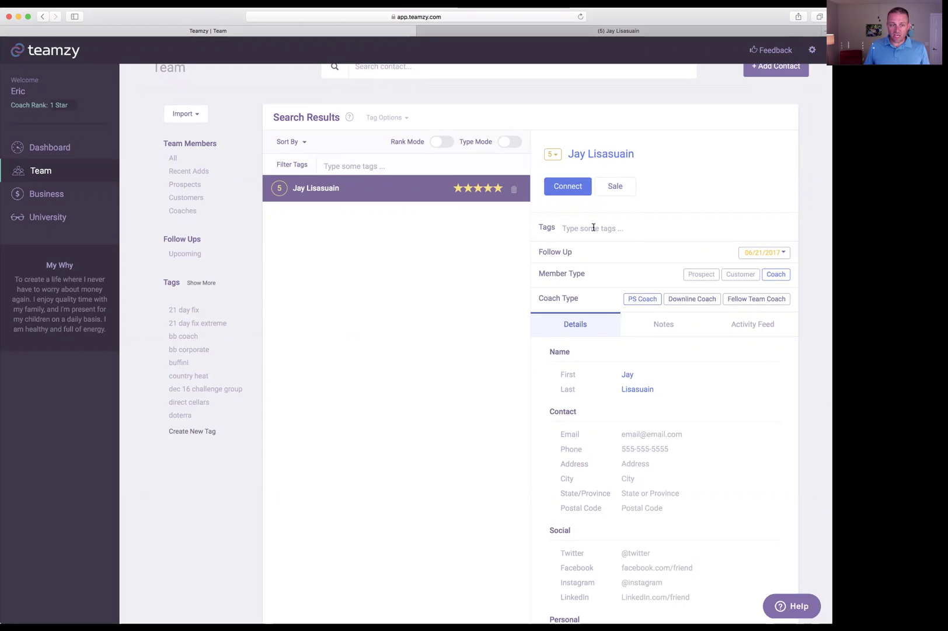
- Return to the Dashboard and view the Coaches list under Who's Up Next
{"action": "left_click", "coordinate": [46, 140]}
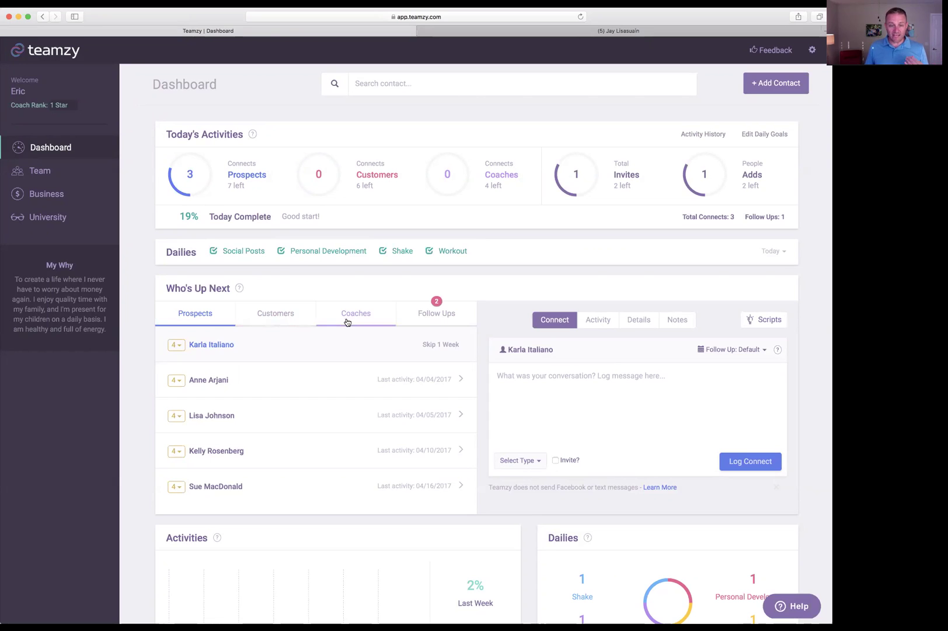
{"action": "left_click", "coordinate": [365, 315]}
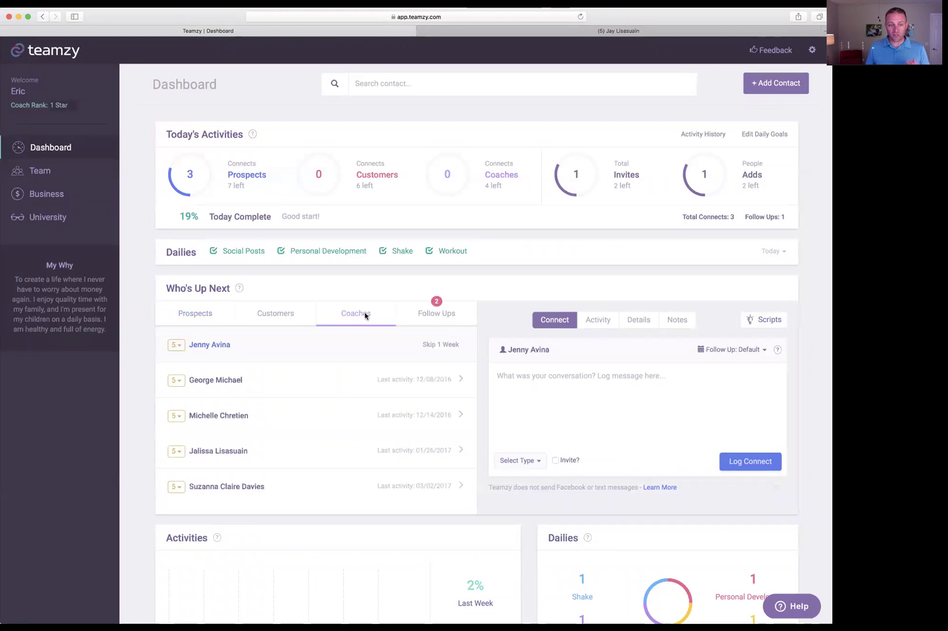